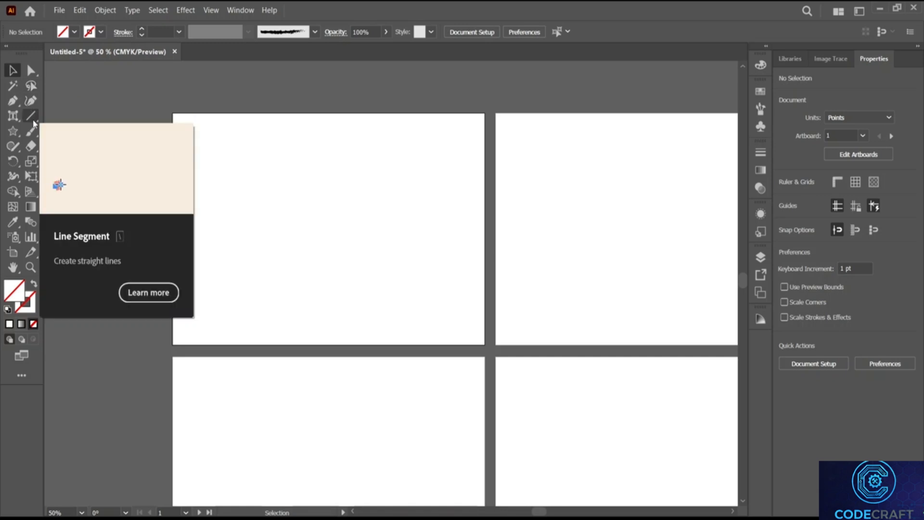
Step: Reveal the Line Segment tool group with its Arc, Spiral and grid tools
{"action": "left_click", "coordinate": [33, 124]}
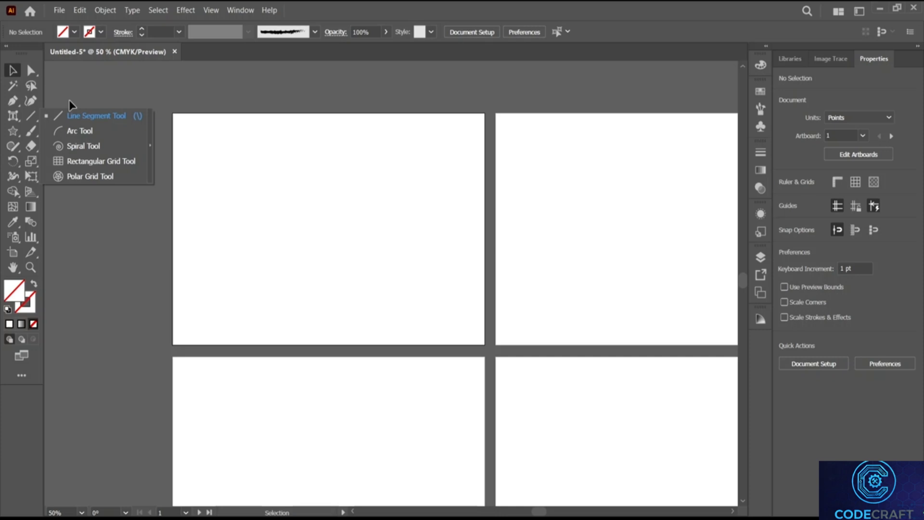
Step: Draw a horizontal line across the first artboard with the Line Segment tool
{"action": "left_click", "coordinate": [97, 115]}
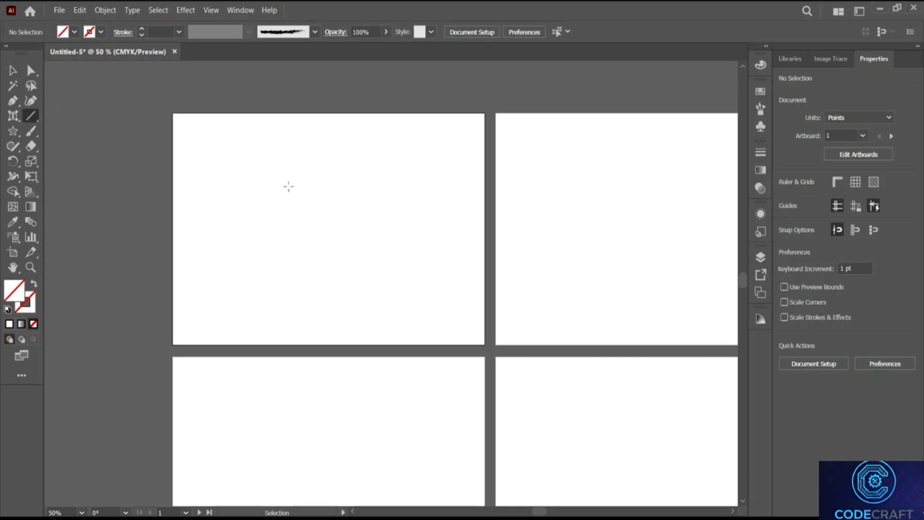
{"action": "left_click_drag", "start_coordinate": [328, 212], "coordinate": [329, 230]}
{"action": "left_click_drag", "start_coordinate": [246, 193], "coordinate": [440, 193]}
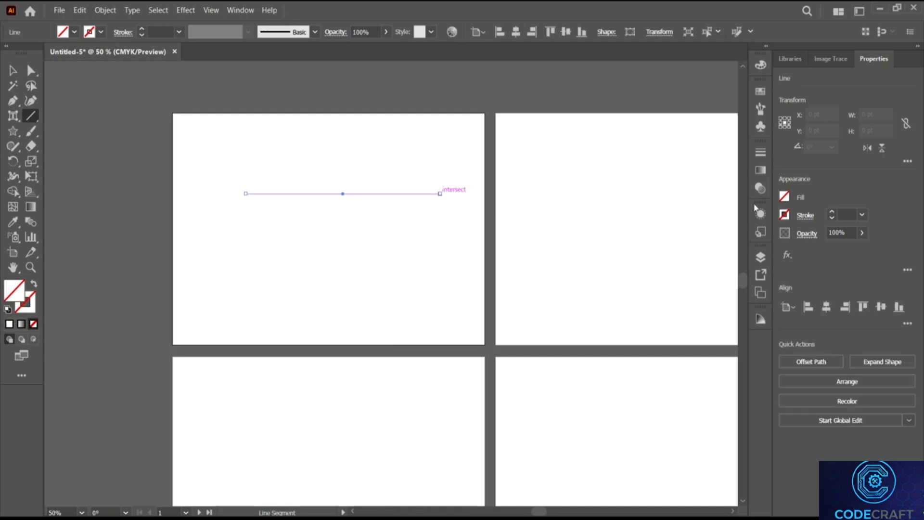
{"action": "scroll", "coordinate": [850, 211], "scroll_direction": "up", "scroll_amount": 2}
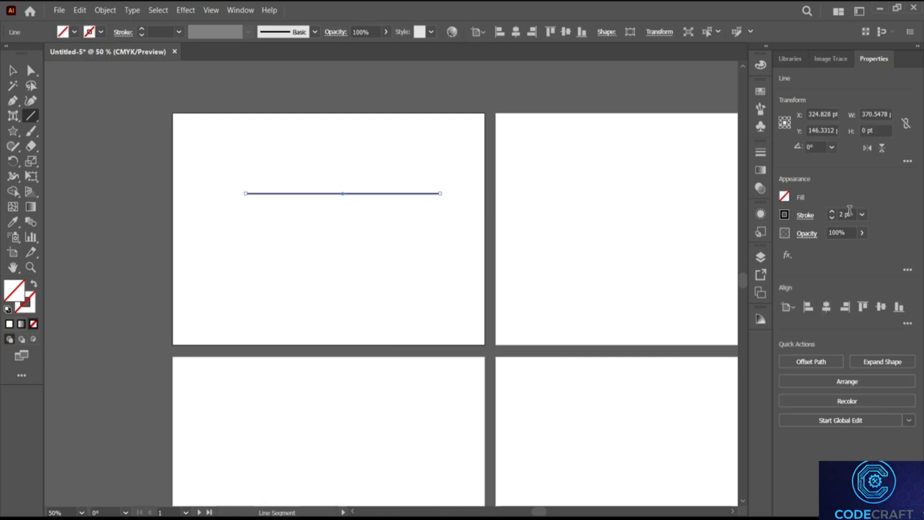
{"action": "scroll", "coordinate": [850, 211], "scroll_direction": "down", "scroll_amount": 1}
Step: Create a second line exactly 370.5478 pt long with Fill Line enabled
{"action": "left_click", "coordinate": [314, 243]}
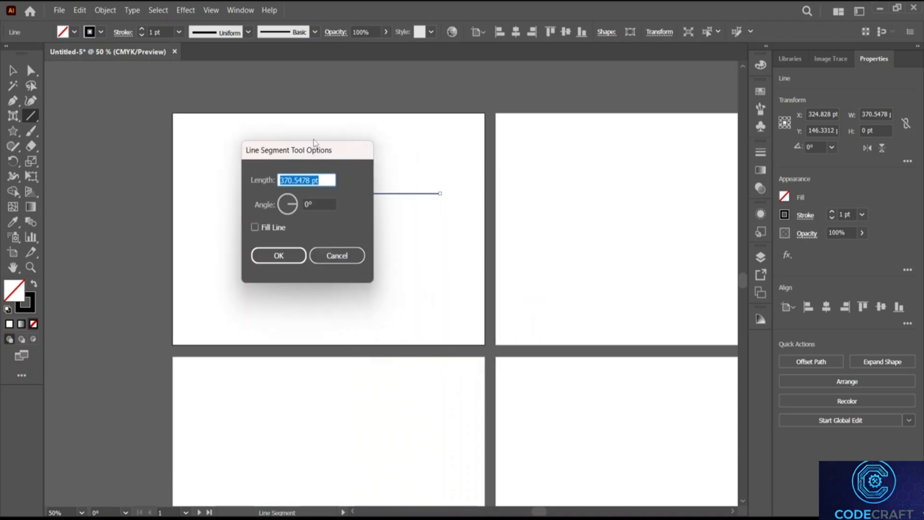
{"action": "left_click_drag", "start_coordinate": [304, 155], "coordinate": [208, 122]}
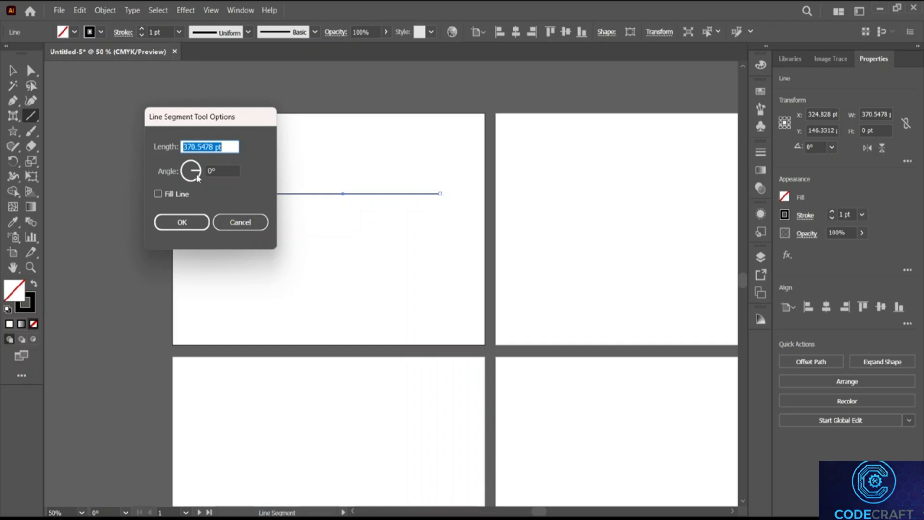
{"action": "left_click", "coordinate": [164, 194]}
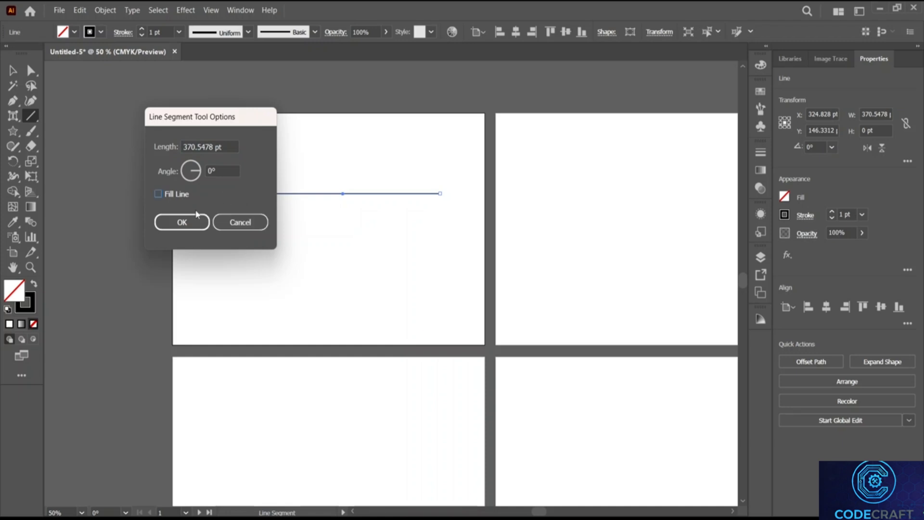
{"action": "left_click", "coordinate": [191, 226]}
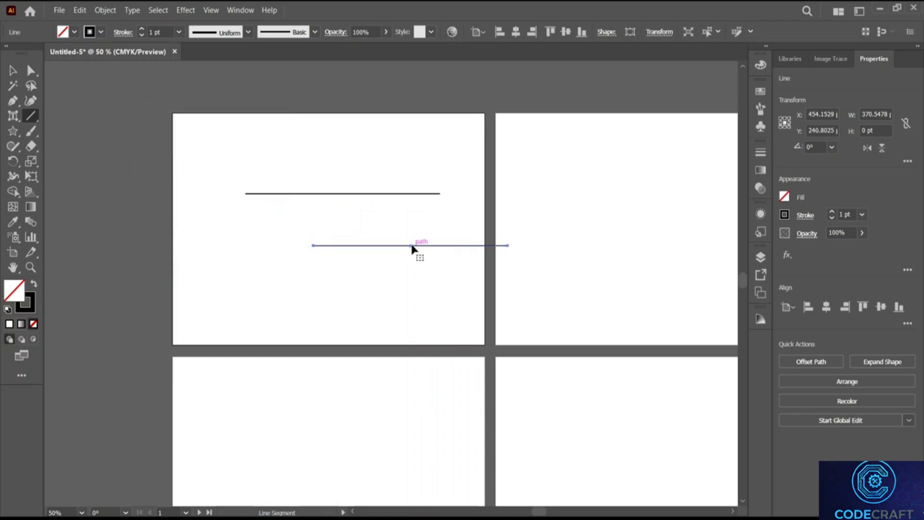
Step: Move the new line under the first, then draw a slanted line and another horizontal line
{"action": "left_click_drag", "start_coordinate": [412, 246], "coordinate": [344, 219]}
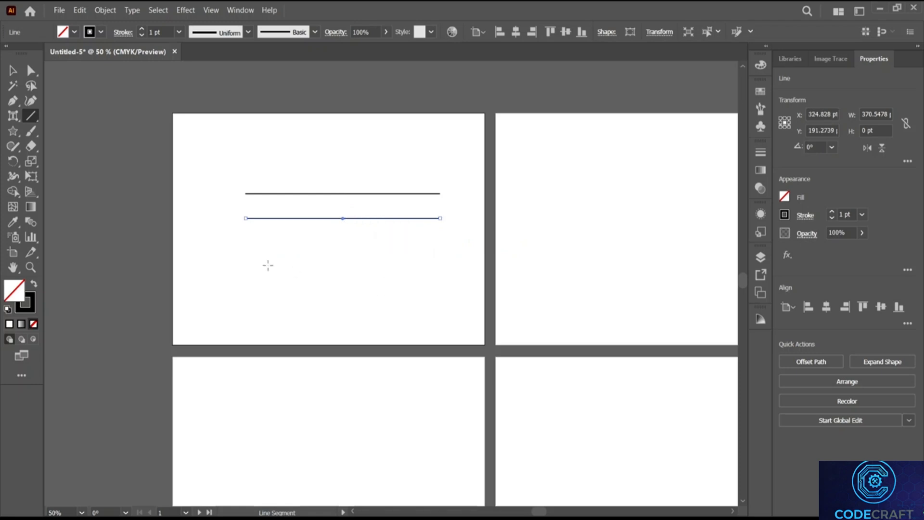
{"action": "left_click_drag", "start_coordinate": [237, 262], "coordinate": [434, 247]}
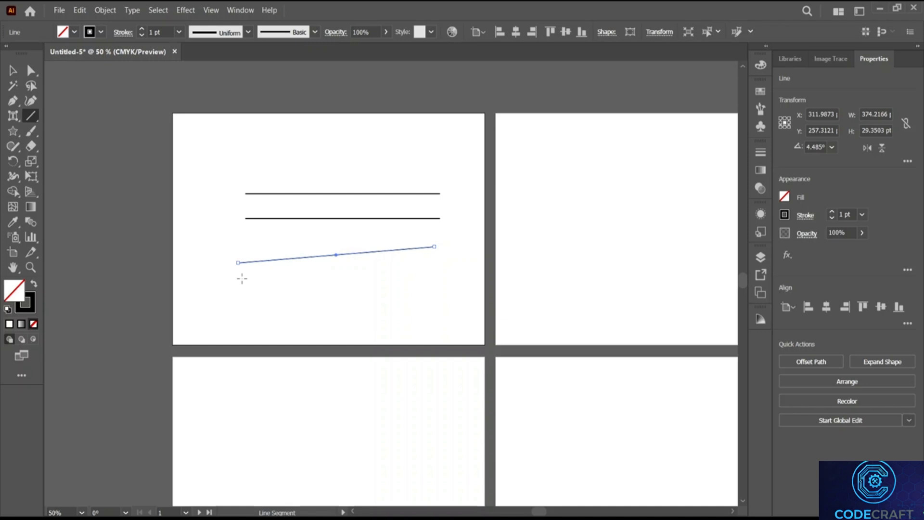
{"action": "left_click_drag", "start_coordinate": [242, 278], "coordinate": [450, 288]}
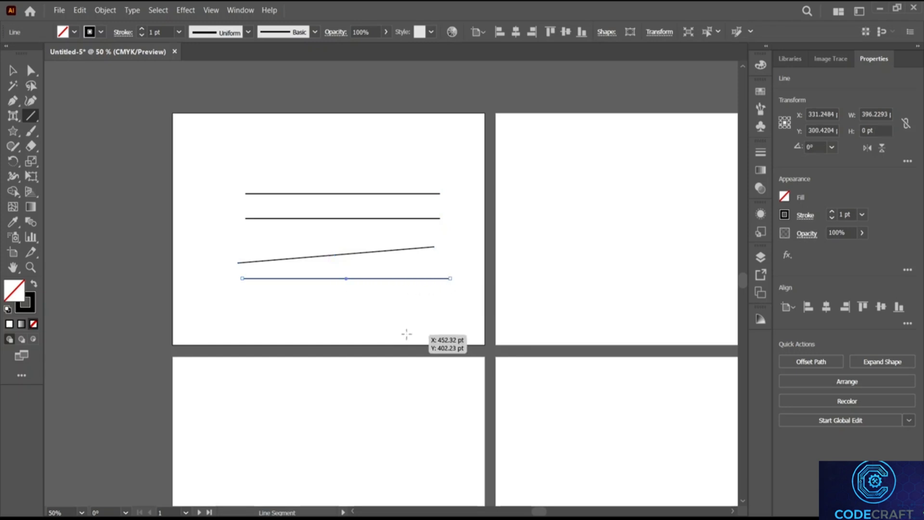
{"action": "scroll", "coordinate": [365, 287], "scroll_direction": "down", "scroll_amount": 2}
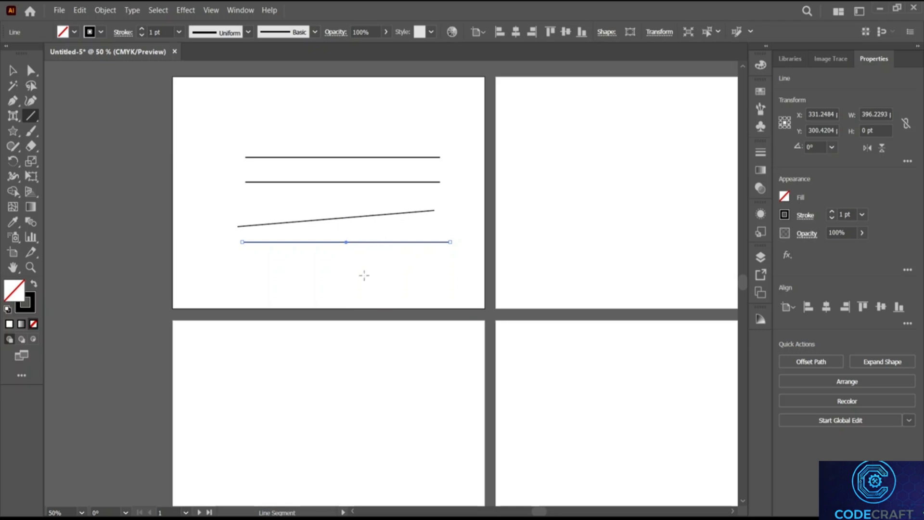
Step: Select the two lower lines and delete them
{"action": "left_click", "coordinate": [13, 70]}
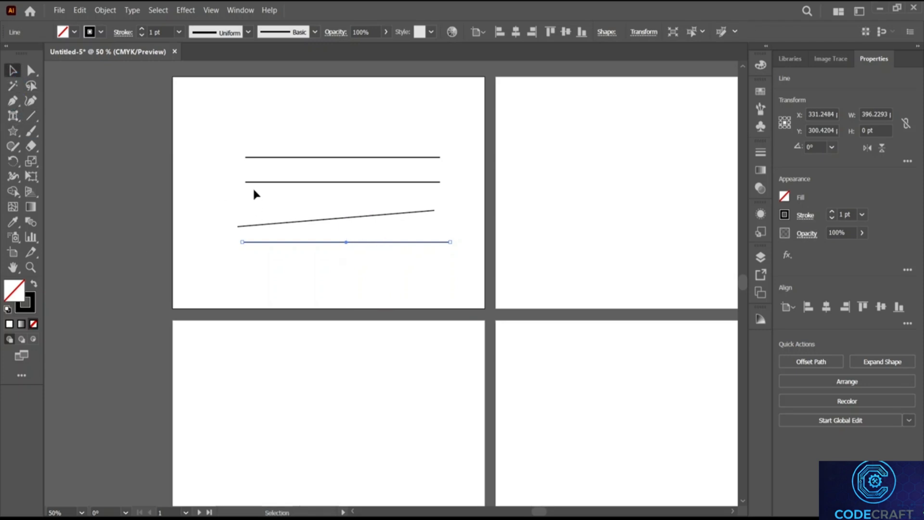
{"action": "left_click_drag", "start_coordinate": [253, 191], "coordinate": [385, 263]}
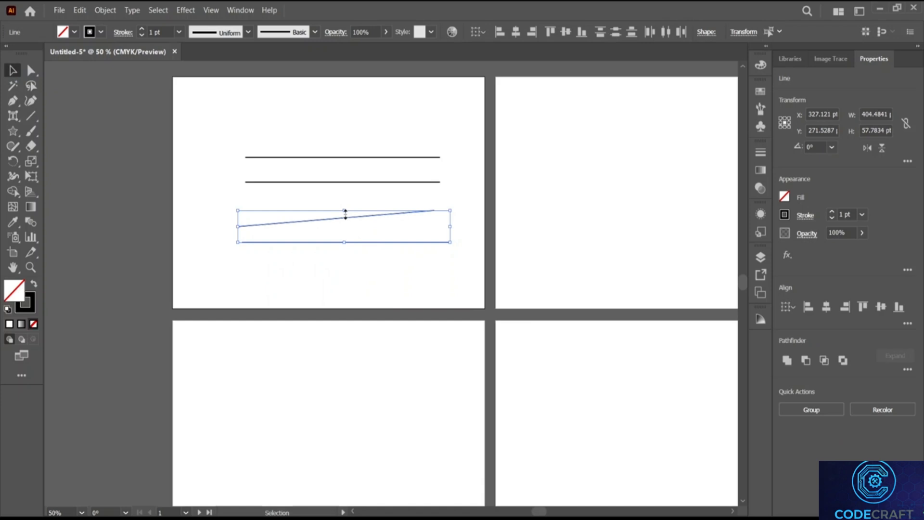
{"action": "left_click", "coordinate": [334, 182]}
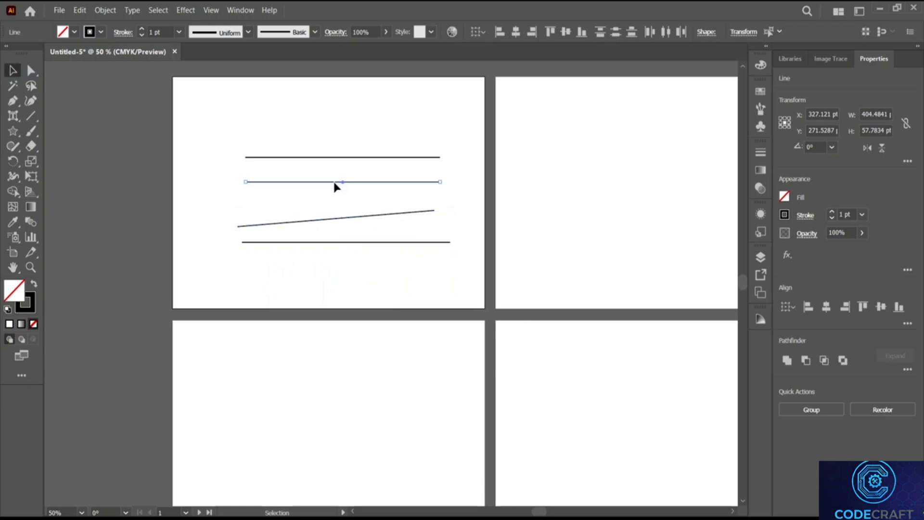
{"action": "left_click_drag", "start_coordinate": [331, 178], "coordinate": [372, 262]}
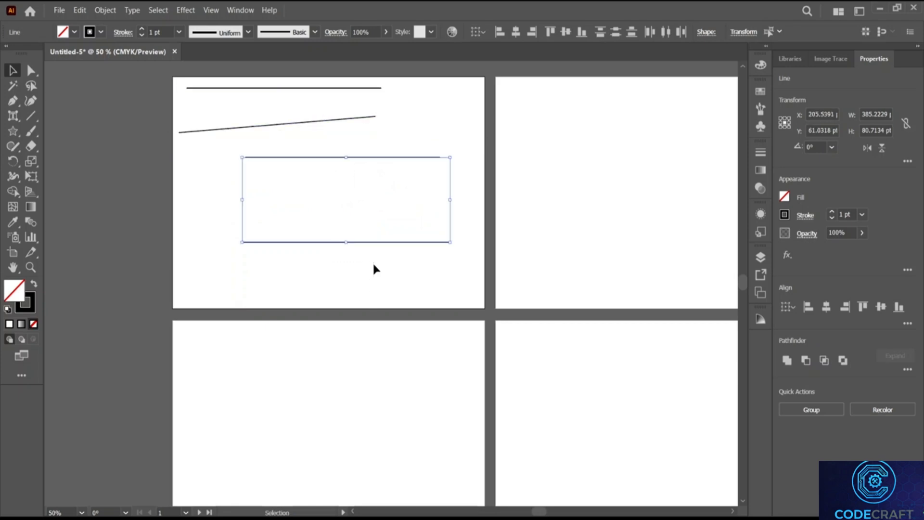
{"action": "key", "text": "Delete"}
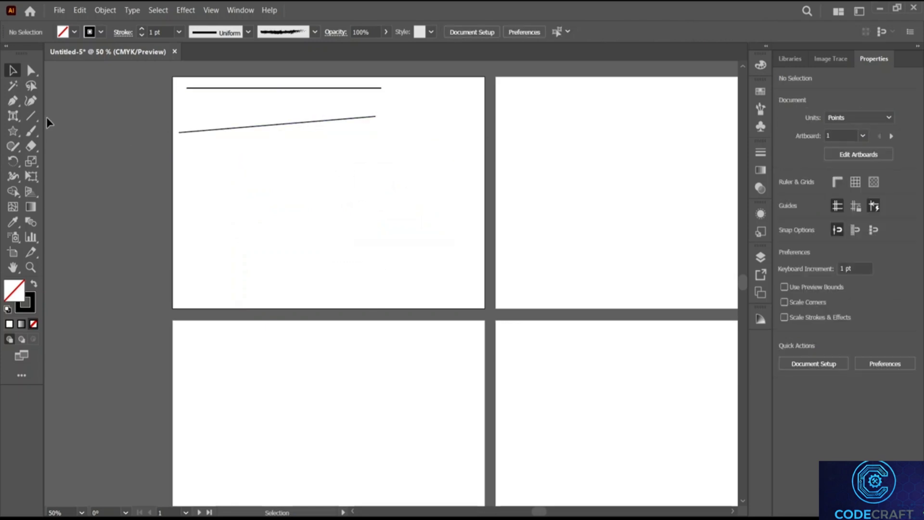
{"action": "left_click", "coordinate": [30, 116]}
Step: Draw a tall upright with a top arm, and copy the arm down to the bottom
{"action": "left_click_drag", "start_coordinate": [268, 175], "coordinate": [268, 273]}
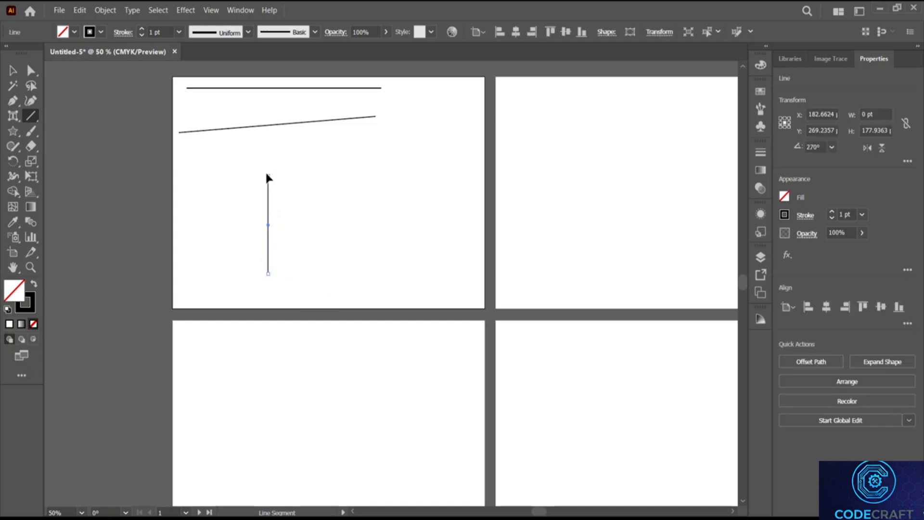
{"action": "mouse_move", "coordinate": [311, 175]}
{"action": "left_mouse_down"}
{"action": "mouse_move", "coordinate": [299, 176]}
{"action": "mouse_move", "coordinate": [311, 175]}
{"action": "left_mouse_up"}
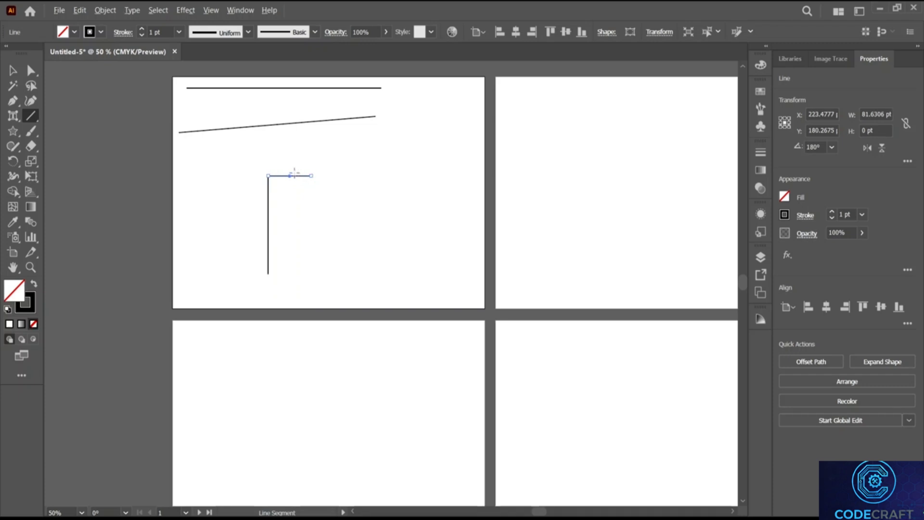
{"action": "left_click", "coordinate": [13, 72]}
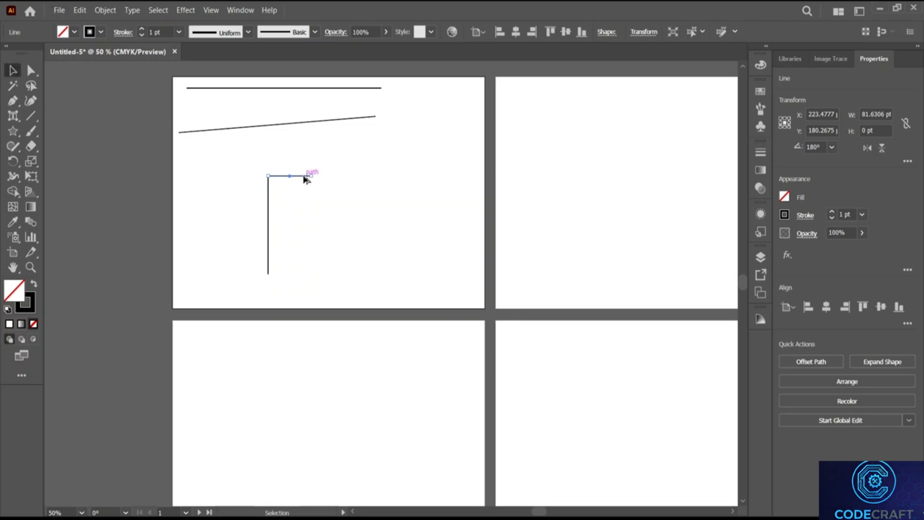
{"action": "left_click_drag", "start_coordinate": [303, 177], "coordinate": [303, 274]}
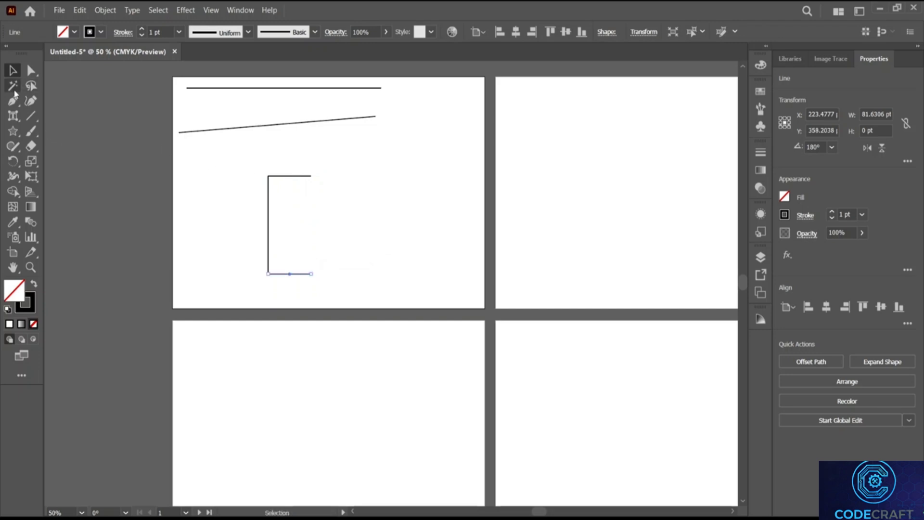
{"action": "key", "text": "p"}
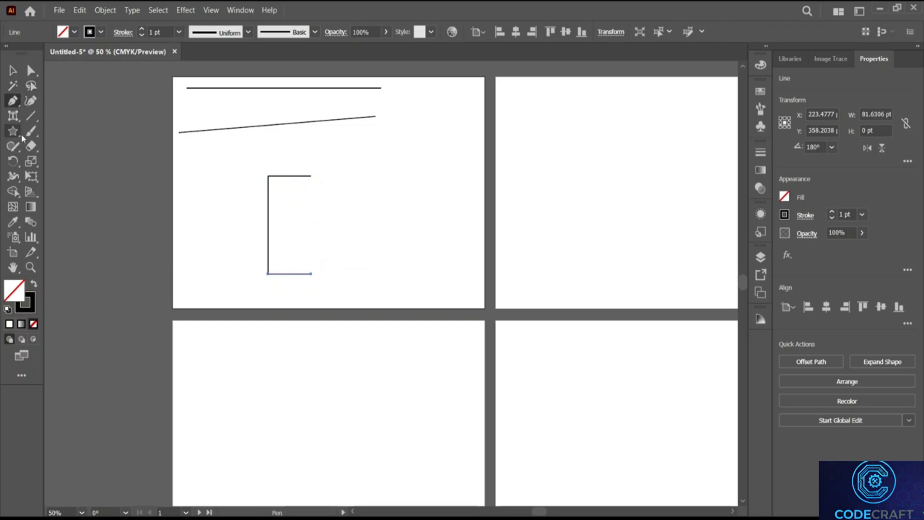
Step: Add a short downward line and an inward line to hook the top arm
{"action": "left_click", "coordinate": [31, 117]}
{"action": "mouse_move", "coordinate": [311, 176]}
{"action": "left_mouse_down"}
{"action": "mouse_move", "coordinate": [310, 272]}
{"action": "mouse_move", "coordinate": [310, 192]}
{"action": "left_mouse_up"}
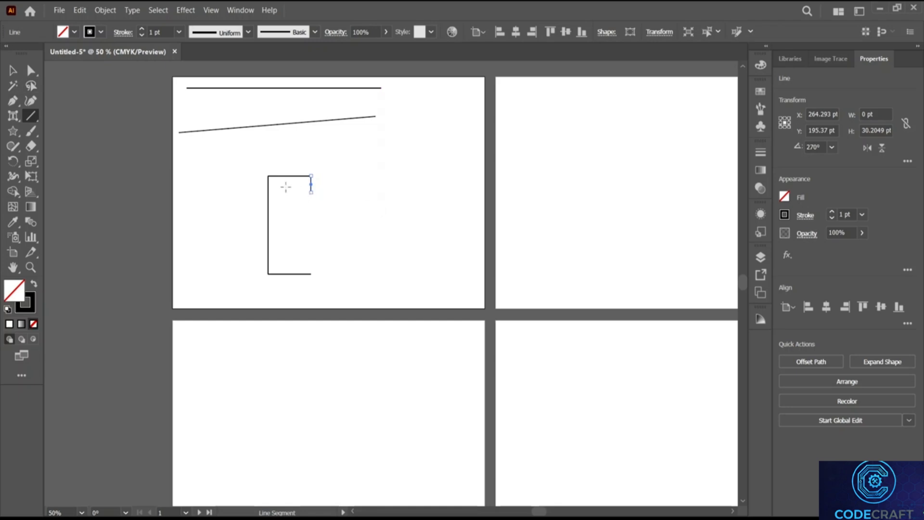
{"action": "left_click_drag", "start_coordinate": [283, 193], "coordinate": [311, 192]}
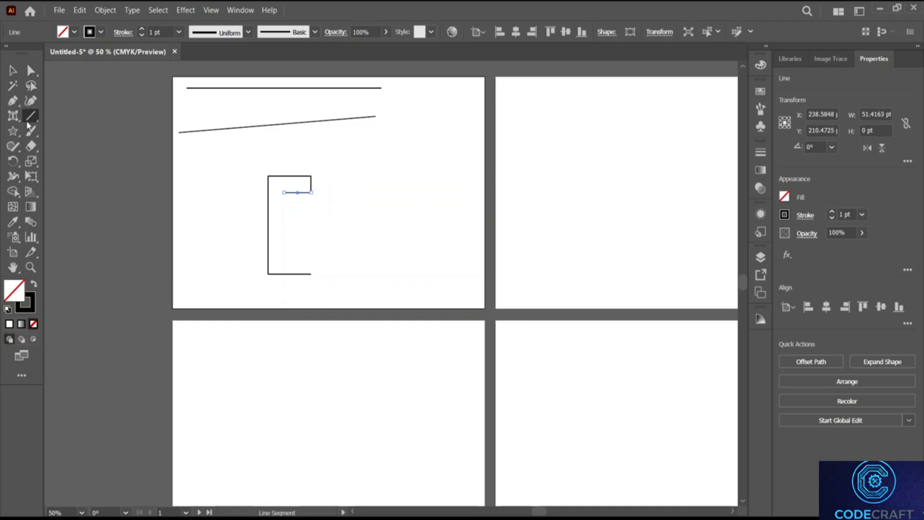
Step: Copy the hooked pair of segments down to mid-height on the upright
{"action": "left_click", "coordinate": [12, 70]}
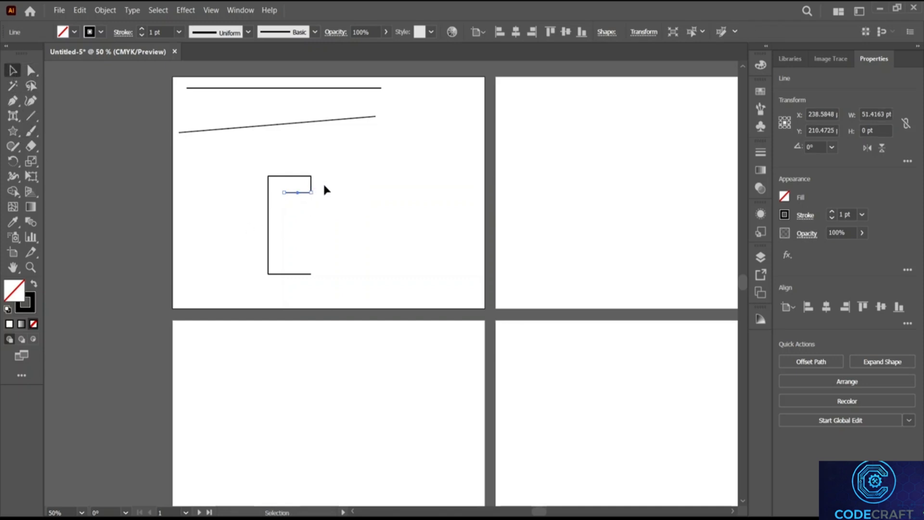
{"action": "left_click", "coordinate": [311, 184], "text": "shift"}
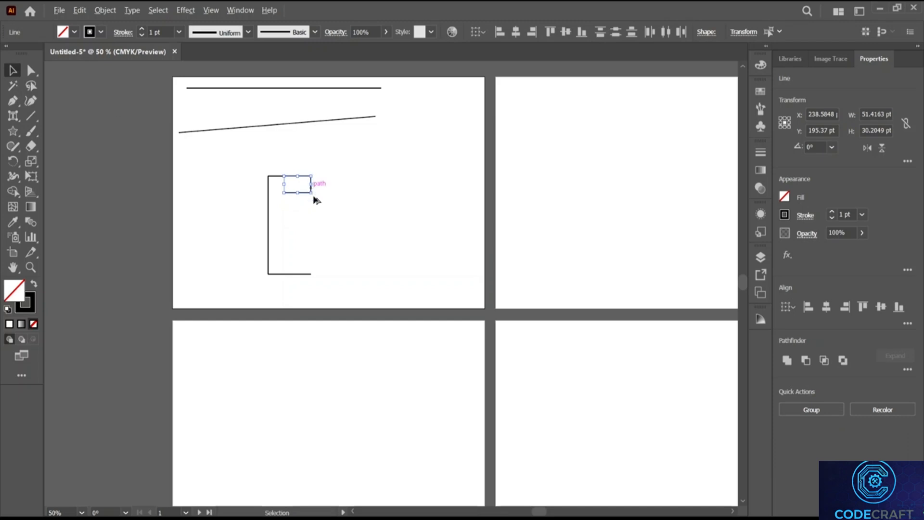
{"action": "left_click_drag", "start_coordinate": [311, 193], "coordinate": [311, 232]}
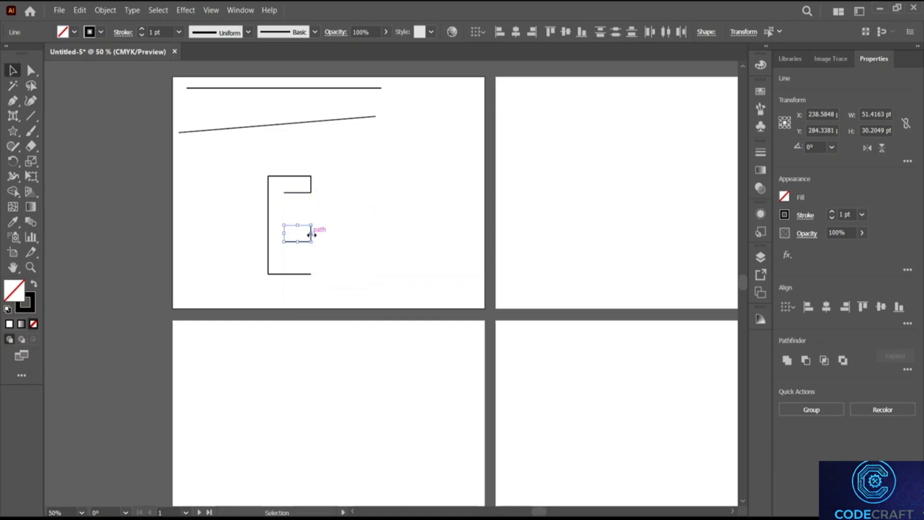
{"action": "right_click", "coordinate": [311, 232]}
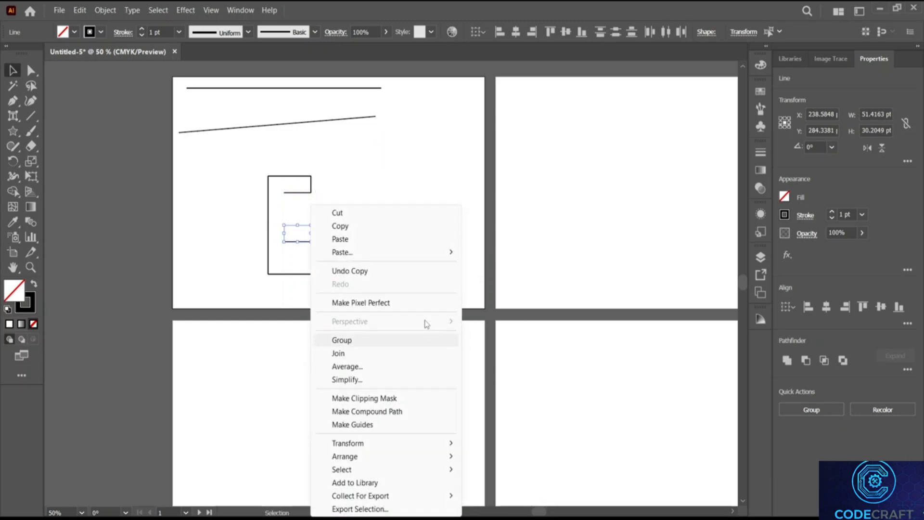
{"action": "left_click", "coordinate": [460, 192]}
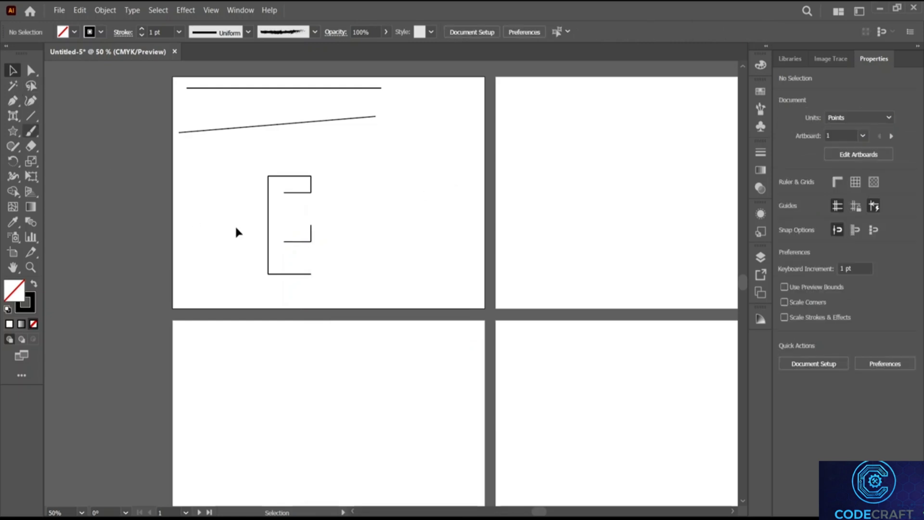
Step: Adjust and snap the short segments into place as the E's middle arm
{"action": "left_click", "coordinate": [301, 242]}
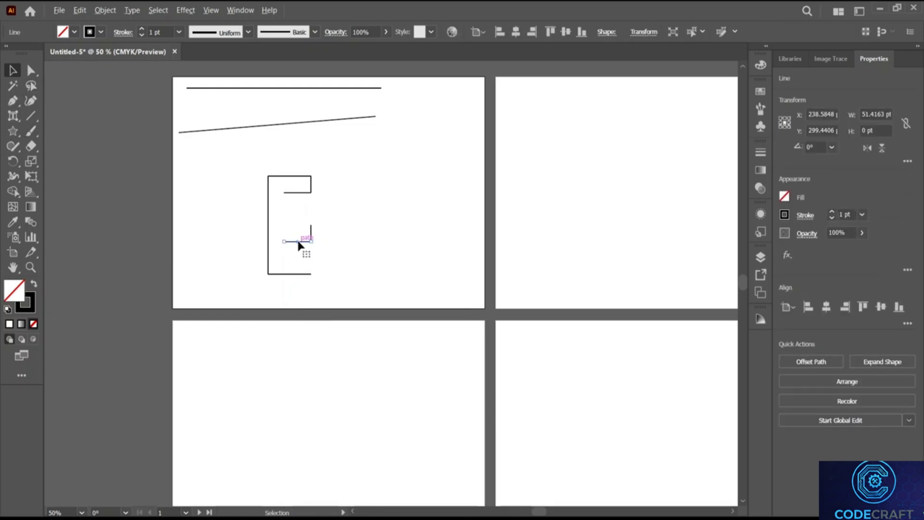
{"action": "left_click_drag", "start_coordinate": [298, 243], "coordinate": [299, 226]}
{"action": "left_click", "coordinate": [306, 241], "text": "shift"}
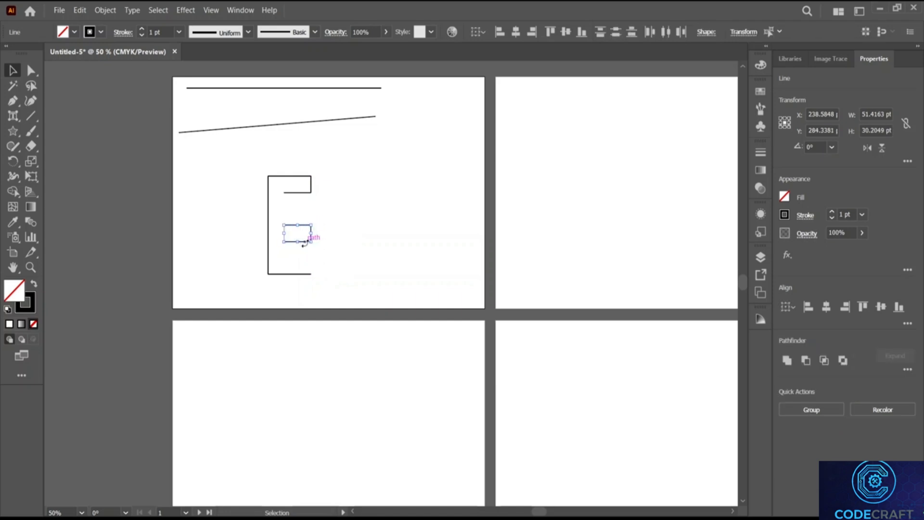
{"action": "left_click_drag", "start_coordinate": [304, 241], "coordinate": [302, 232]}
{"action": "left_click", "coordinate": [319, 233]}
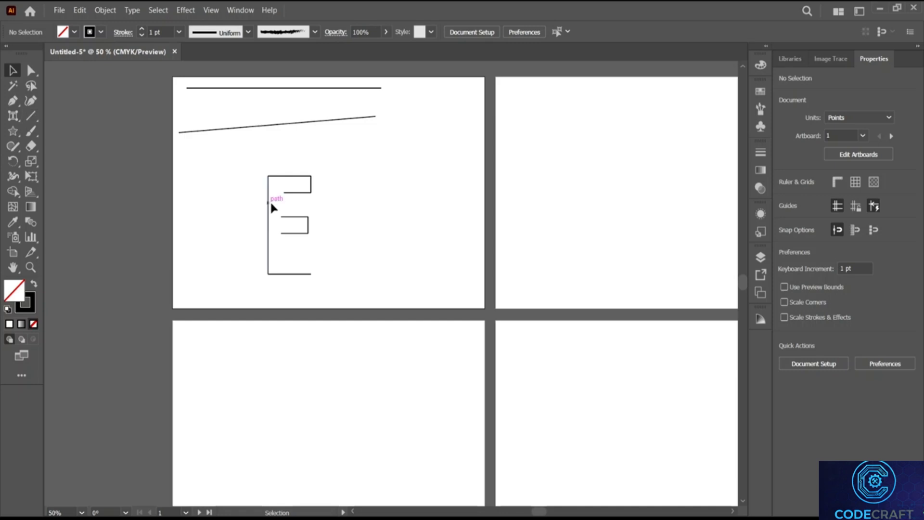
{"action": "left_click_drag", "start_coordinate": [300, 217], "coordinate": [300, 218]}
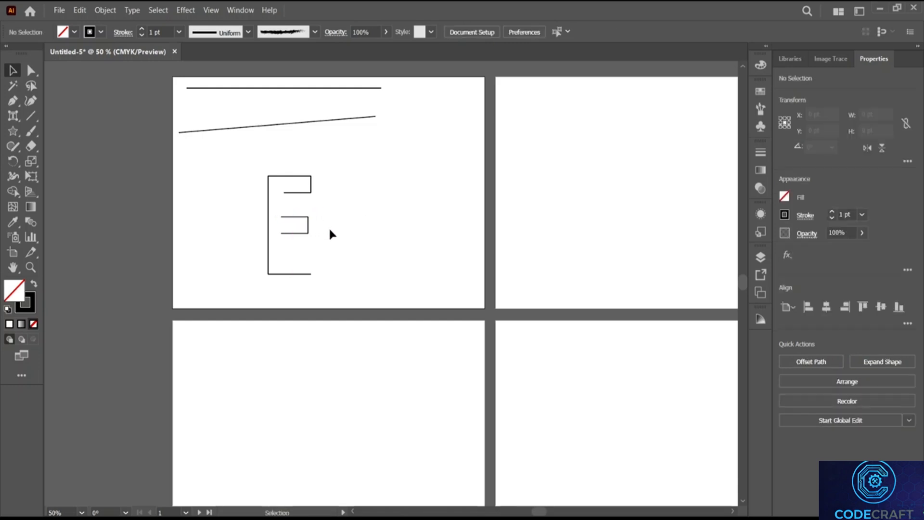
{"action": "left_click", "coordinate": [301, 218]}
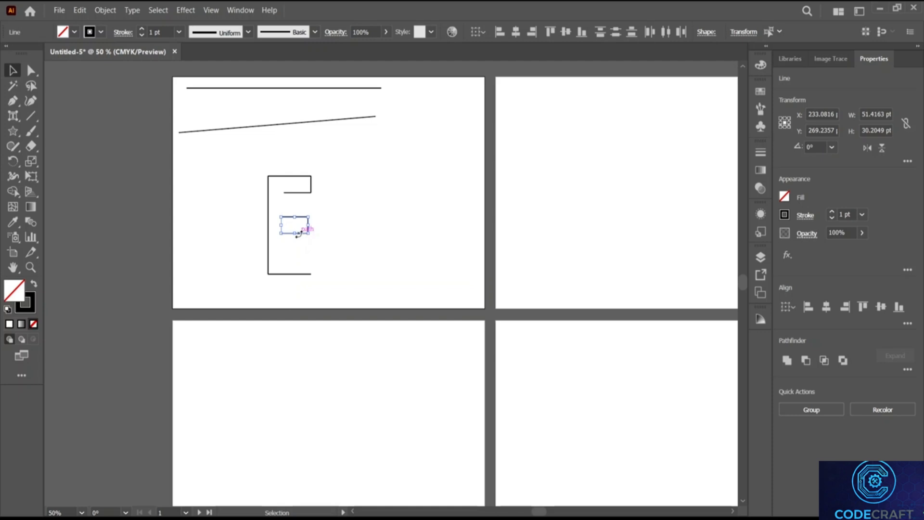
{"action": "left_click_drag", "start_coordinate": [305, 222], "coordinate": [310, 222]}
{"action": "left_click", "coordinate": [335, 220]}
{"action": "left_click_drag", "start_coordinate": [313, 222], "coordinate": [311, 222]}
{"action": "left_click", "coordinate": [304, 230]}
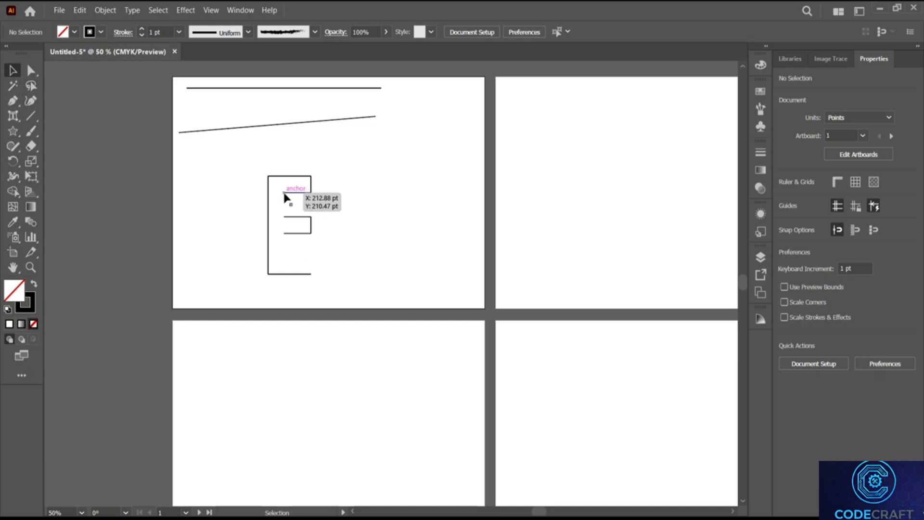
Step: Copy the middle arm down to form the bottom arm
{"action": "left_click", "coordinate": [307, 230]}
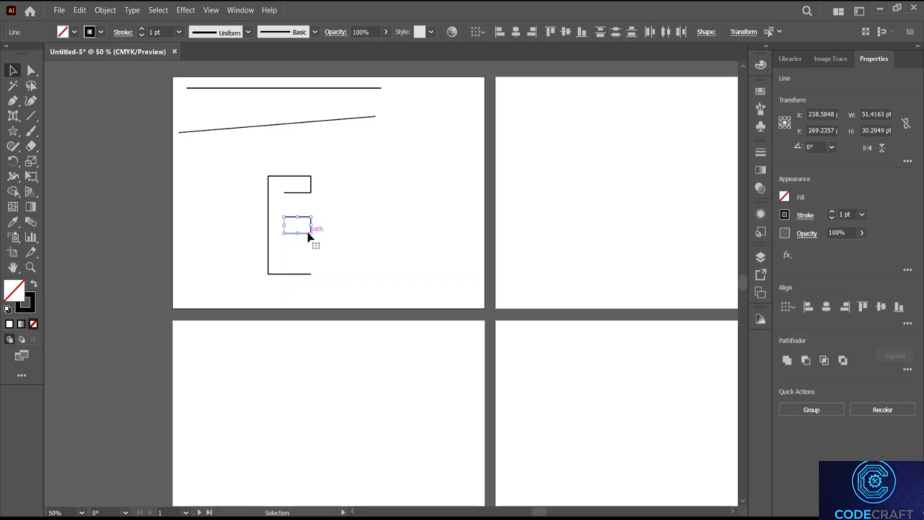
{"action": "left_click_drag", "start_coordinate": [307, 230], "coordinate": [307, 276]}
{"action": "left_click", "coordinate": [350, 250]}
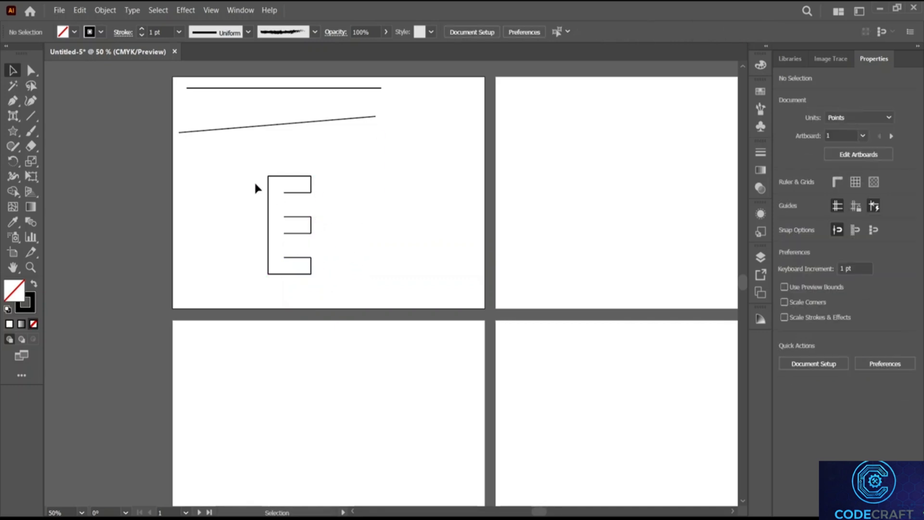
{"action": "left_click", "coordinate": [33, 120]}
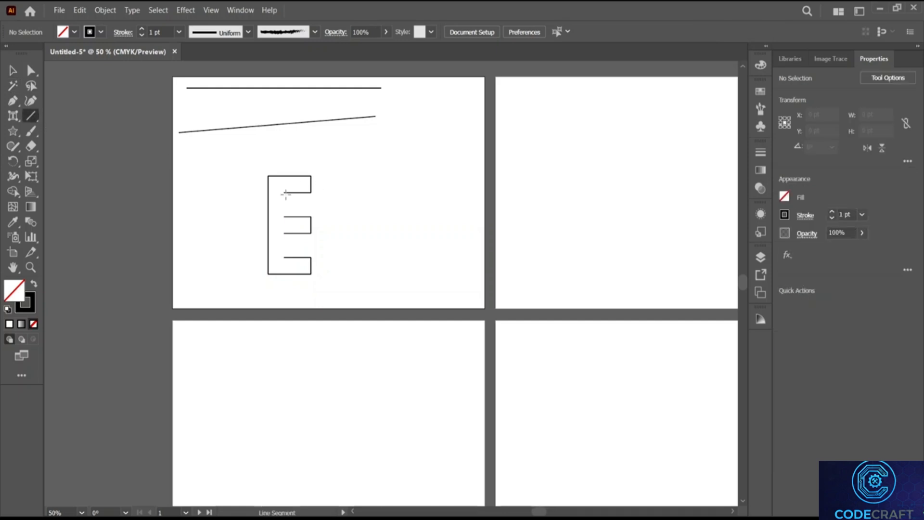
Step: Draw the vertical segment closing the E, group all its lines, and move the group up-left
{"action": "left_click_drag", "start_coordinate": [284, 191], "coordinate": [283, 257]}
{"action": "left_click", "coordinate": [17, 72]}
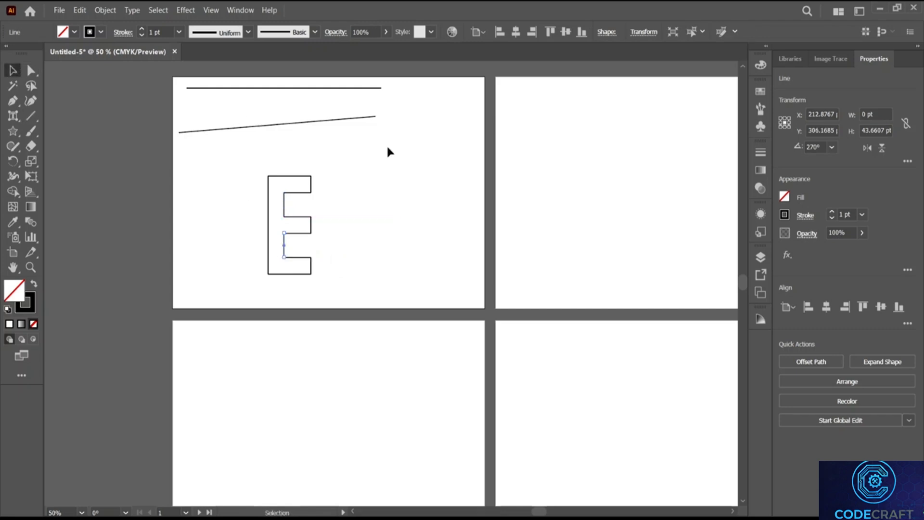
{"action": "left_click_drag", "start_coordinate": [221, 148], "coordinate": [400, 275]}
{"action": "right_click", "coordinate": [287, 230]}
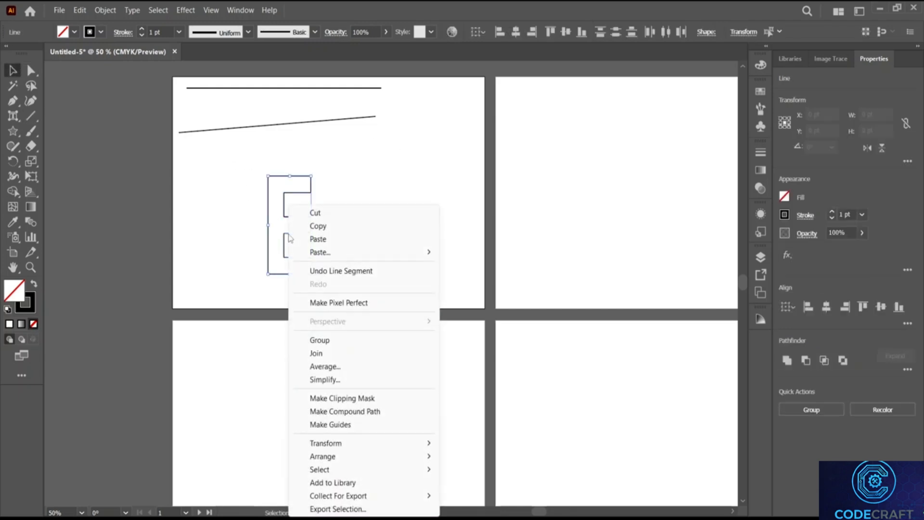
{"action": "left_click", "coordinate": [343, 340]}
{"action": "left_click_drag", "start_coordinate": [288, 208], "coordinate": [256, 188]}
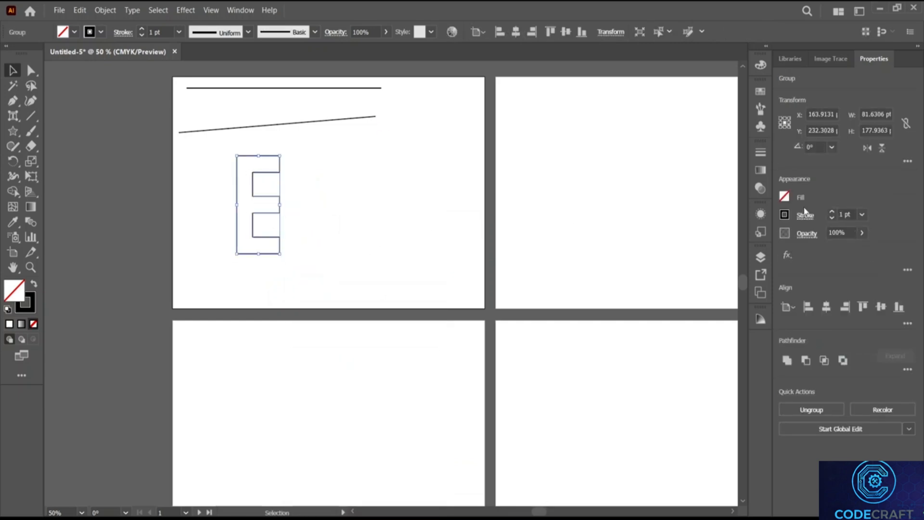
{"action": "left_click", "coordinate": [786, 197]}
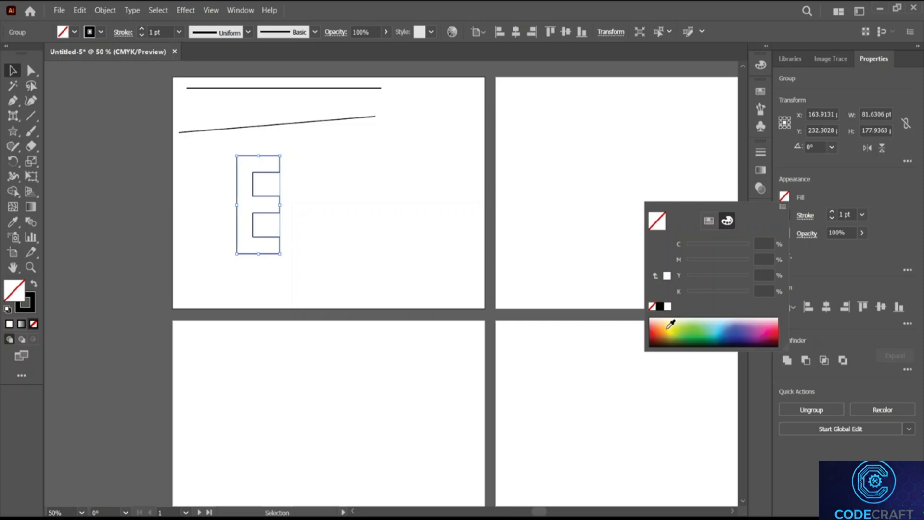
Step: Try a pale yellow fill on the grouped E
{"action": "left_click_drag", "start_coordinate": [671, 325], "coordinate": [676, 314]}
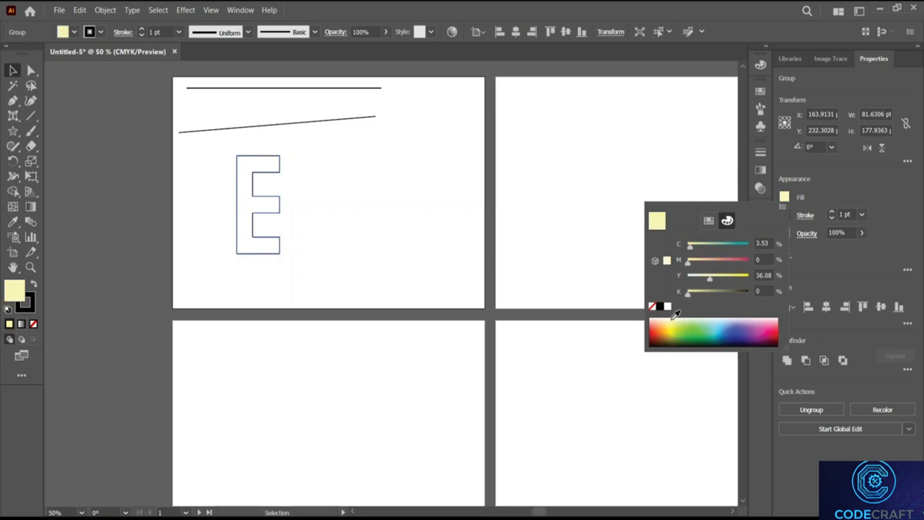
{"action": "left_click", "coordinate": [391, 206]}
{"action": "left_click", "coordinate": [240, 172]}
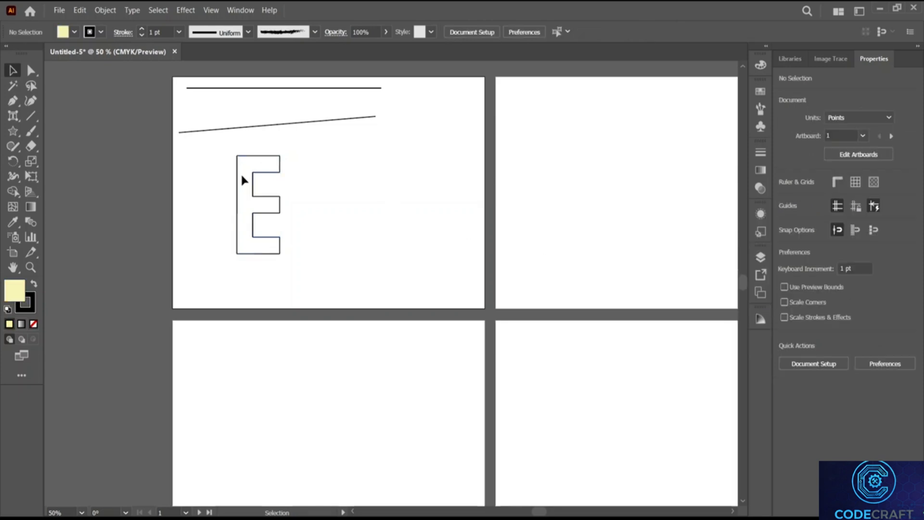
Step: Reselect the E group and change its fill to navy blue
{"action": "left_click", "coordinate": [259, 176]}
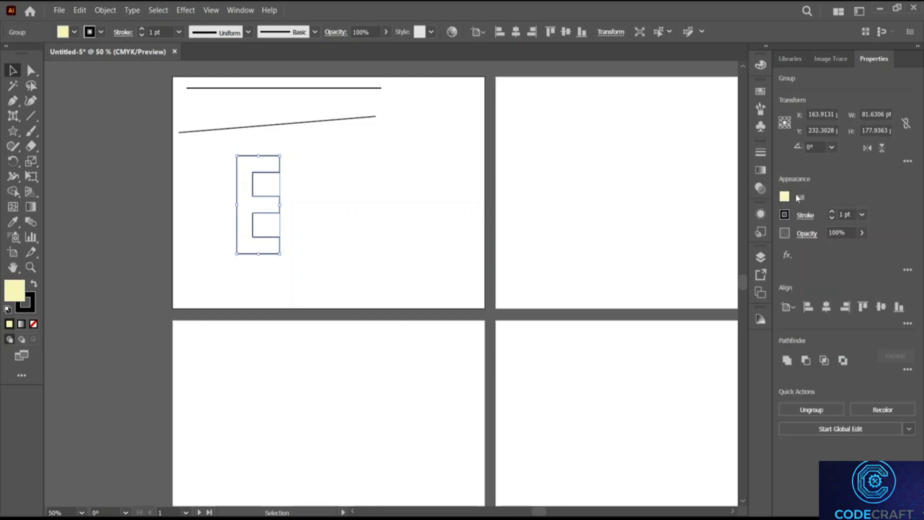
{"action": "left_click", "coordinate": [785, 196]}
{"action": "left_click_drag", "start_coordinate": [749, 320], "coordinate": [734, 334]}
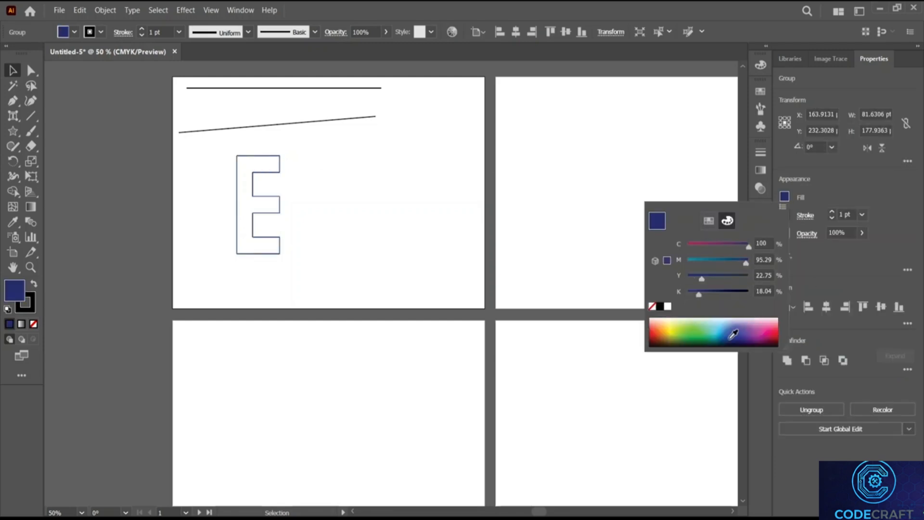
{"action": "left_click", "coordinate": [417, 198]}
{"action": "left_click", "coordinate": [314, 198]}
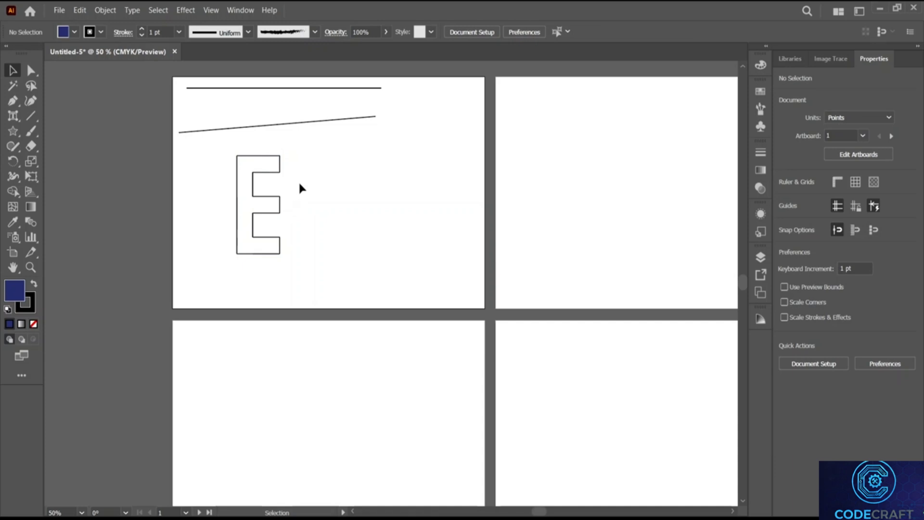
{"action": "scroll", "coordinate": [275, 203], "scroll_direction": "up", "scroll_amount": 3}
{"action": "scroll", "coordinate": [275, 203], "scroll_direction": "up", "scroll_amount": 1}
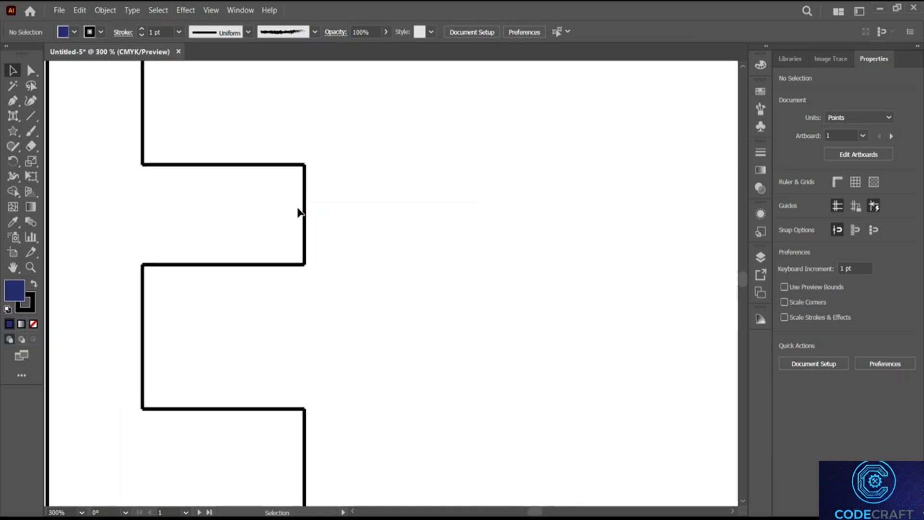
{"action": "scroll", "coordinate": [302, 210], "scroll_direction": "down", "scroll_amount": 4}
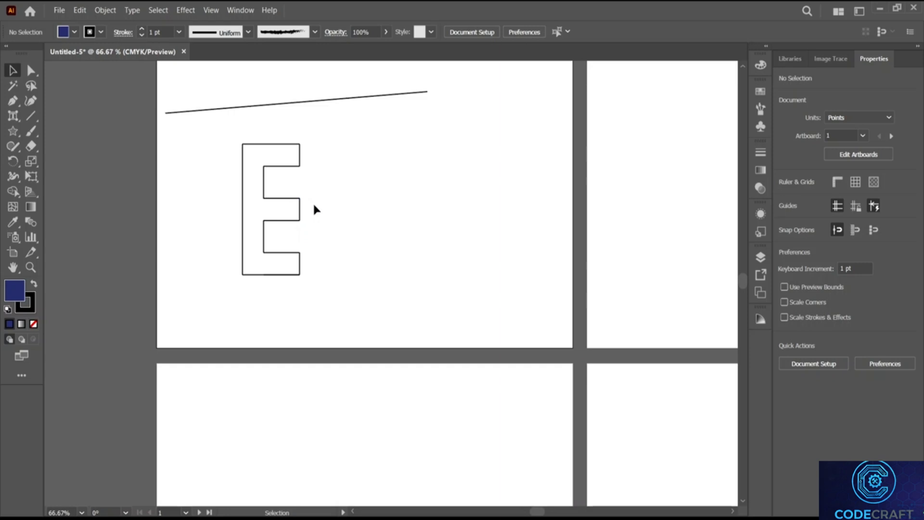
{"action": "left_click_drag", "start_coordinate": [304, 212], "coordinate": [270, 198]}
{"action": "left_click", "coordinate": [346, 215]}
{"action": "scroll", "coordinate": [412, 156], "scroll_direction": "up", "scroll_amount": 3}
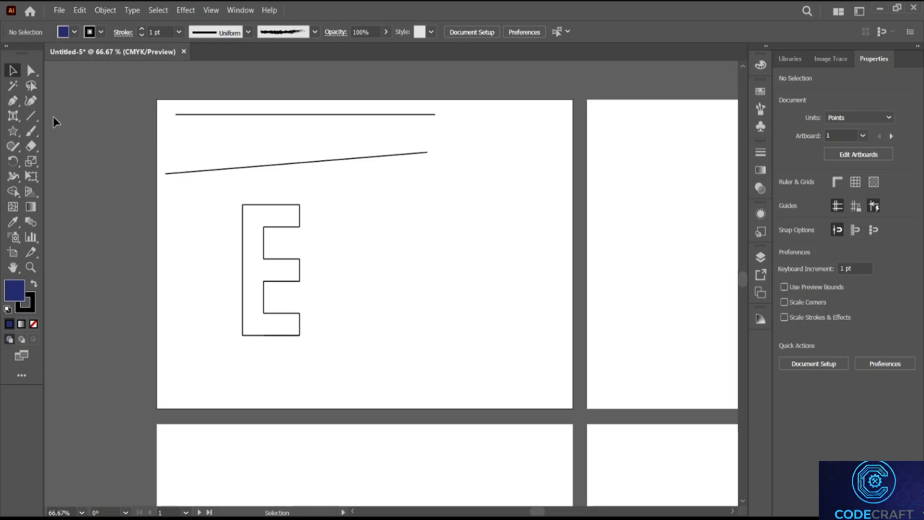
{"action": "left_click", "coordinate": [32, 115]}
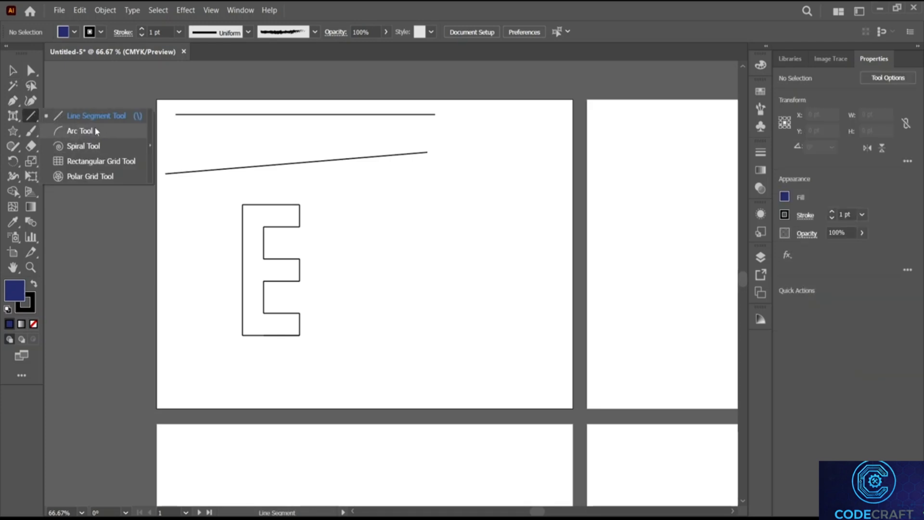
Step: Draw the first arcs on the second artboard with the Arc tool, curving right and back left
{"action": "left_click", "coordinate": [95, 129]}
{"action": "scroll", "coordinate": [412, 172], "scroll_direction": "right", "scroll_amount": 5}
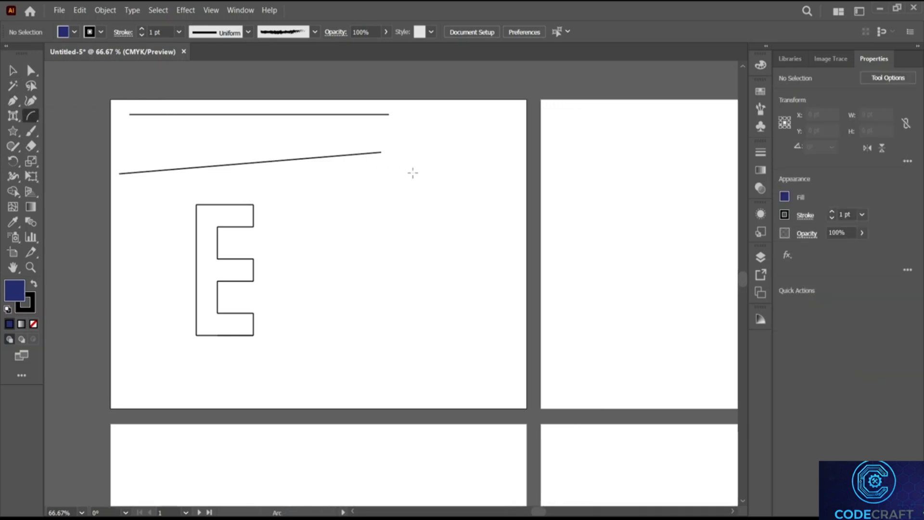
{"action": "scroll", "coordinate": [411, 172], "scroll_direction": "right", "scroll_amount": 6}
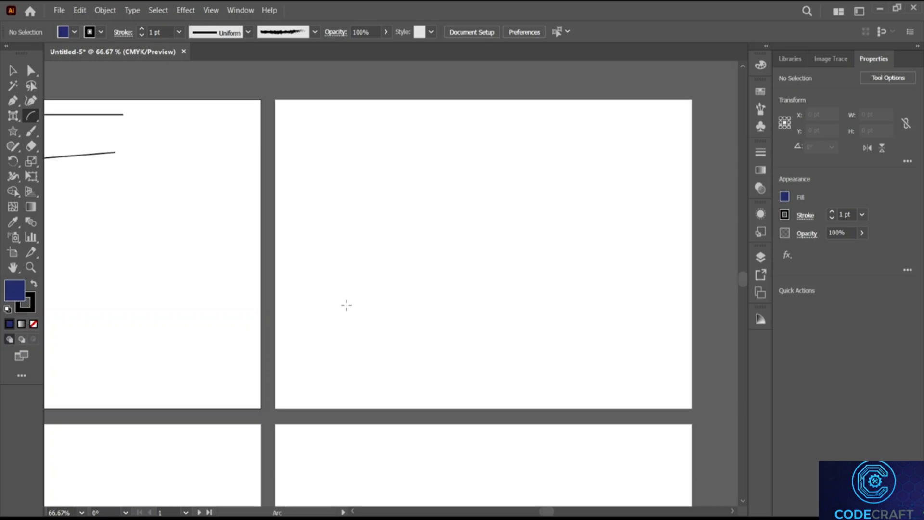
{"action": "left_click_drag", "start_coordinate": [347, 305], "coordinate": [446, 172]}
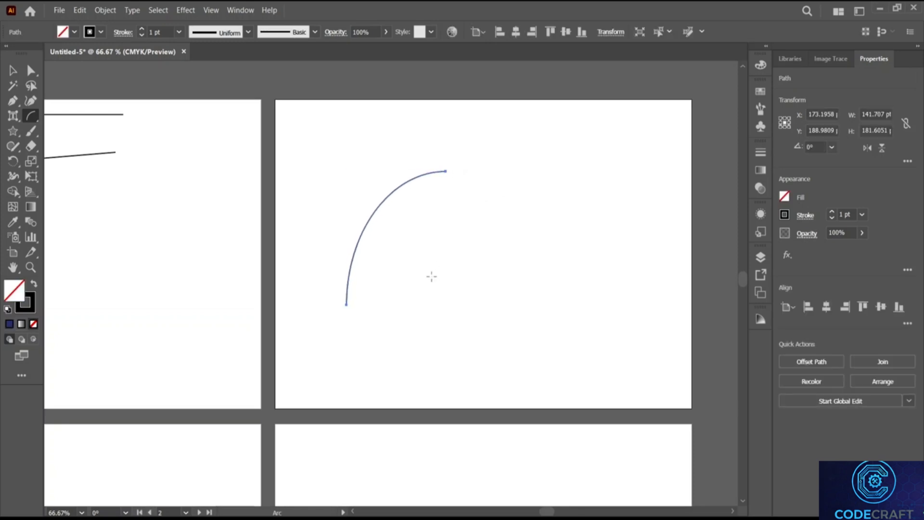
{"action": "left_click_drag", "start_coordinate": [405, 280], "coordinate": [426, 242]}
{"action": "left_click_drag", "start_coordinate": [452, 212], "coordinate": [513, 162]}
{"action": "left_click_drag", "start_coordinate": [442, 280], "coordinate": [532, 166]}
{"action": "left_click_drag", "start_coordinate": [497, 283], "coordinate": [580, 190]}
{"action": "left_click_drag", "start_coordinate": [556, 279], "coordinate": [605, 205]}
{"action": "left_click_drag", "start_coordinate": [566, 267], "coordinate": [468, 211]}
{"action": "mouse_move", "coordinate": [540, 273]}
{"action": "left_mouse_down"}
{"action": "mouse_move", "coordinate": [457, 193]}
{"action": "mouse_move", "coordinate": [428, 195]}
{"action": "left_mouse_up"}
{"action": "mouse_move", "coordinate": [520, 254]}
{"action": "left_mouse_down"}
{"action": "mouse_move", "coordinate": [420, 143]}
{"action": "mouse_move", "coordinate": [372, 106]}
{"action": "mouse_move", "coordinate": [391, 180]}
{"action": "left_mouse_up"}
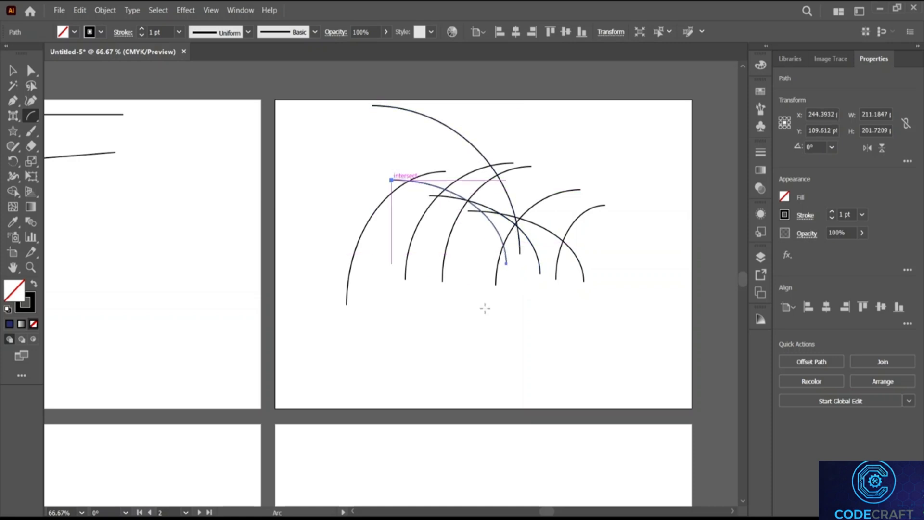
{"action": "left_click_drag", "start_coordinate": [490, 279], "coordinate": [299, 138]}
Step: Add more left-leaning and upright arcs to thicken the grass tuft
{"action": "mouse_move", "coordinate": [464, 269]}
{"action": "left_mouse_down"}
{"action": "mouse_move", "coordinate": [423, 217]}
{"action": "mouse_move", "coordinate": [298, 158]}
{"action": "left_mouse_up"}
{"action": "left_click_drag", "start_coordinate": [438, 238], "coordinate": [313, 184]}
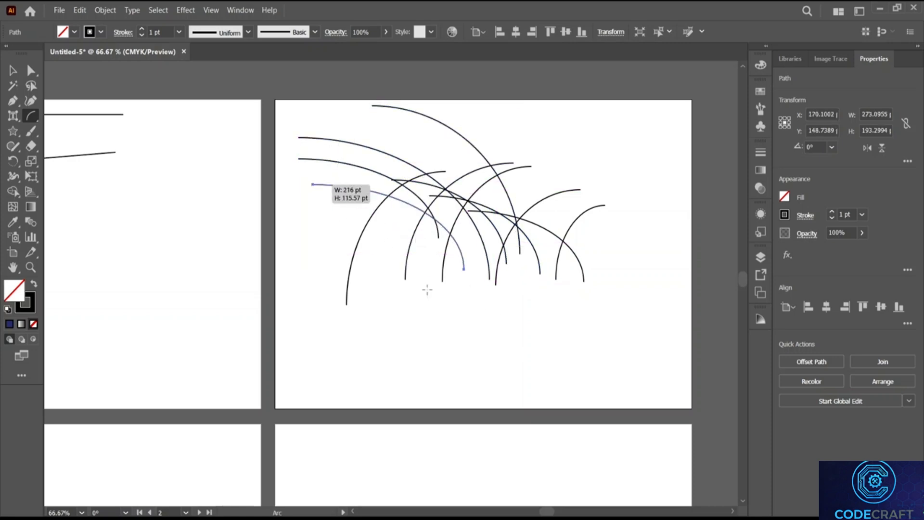
{"action": "mouse_move", "coordinate": [396, 281]}
{"action": "left_mouse_down"}
{"action": "mouse_move", "coordinate": [292, 222]}
{"action": "mouse_move", "coordinate": [323, 235]}
{"action": "mouse_move", "coordinate": [299, 227]}
{"action": "left_mouse_up"}
{"action": "left_click_drag", "start_coordinate": [496, 274], "coordinate": [591, 99]}
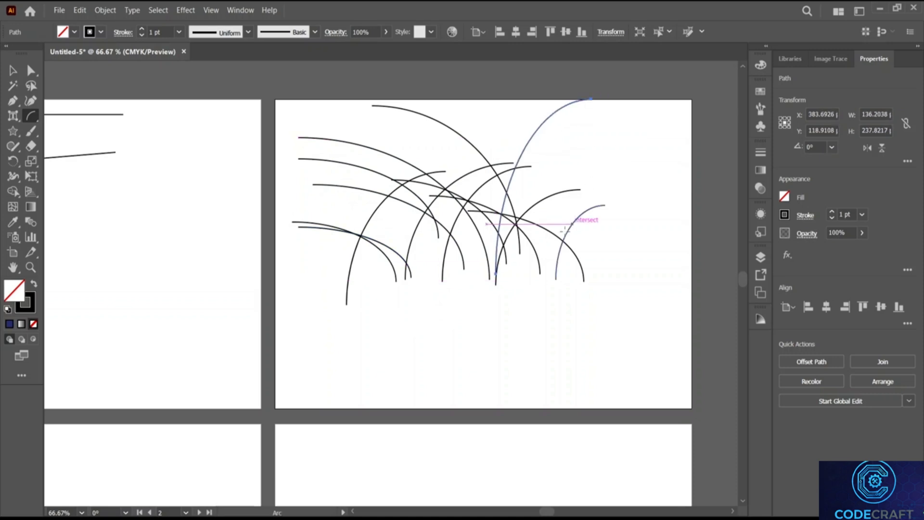
{"action": "left_click_drag", "start_coordinate": [547, 254], "coordinate": [610, 129]}
{"action": "left_click_drag", "start_coordinate": [463, 251], "coordinate": [470, 74]}
{"action": "left_click_drag", "start_coordinate": [435, 237], "coordinate": [430, 99]}
{"action": "left_click_drag", "start_coordinate": [398, 204], "coordinate": [303, 109]}
{"action": "left_click_drag", "start_coordinate": [404, 250], "coordinate": [487, 109]}
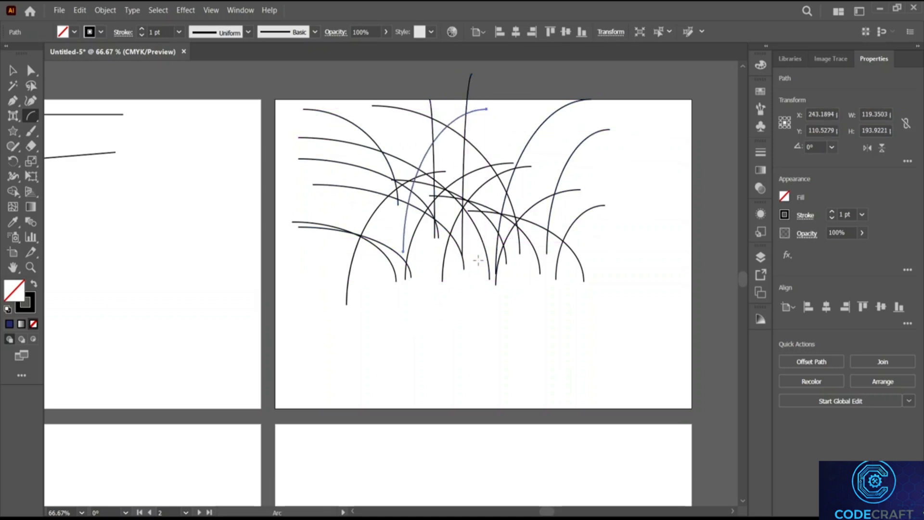
{"action": "left_click_drag", "start_coordinate": [479, 246], "coordinate": [540, 116]}
{"action": "left_click_drag", "start_coordinate": [418, 238], "coordinate": [263, 159]}
{"action": "mouse_move", "coordinate": [372, 231]}
{"action": "left_mouse_down"}
{"action": "mouse_move", "coordinate": [357, 210]}
{"action": "mouse_move", "coordinate": [266, 148]}
{"action": "left_mouse_up"}
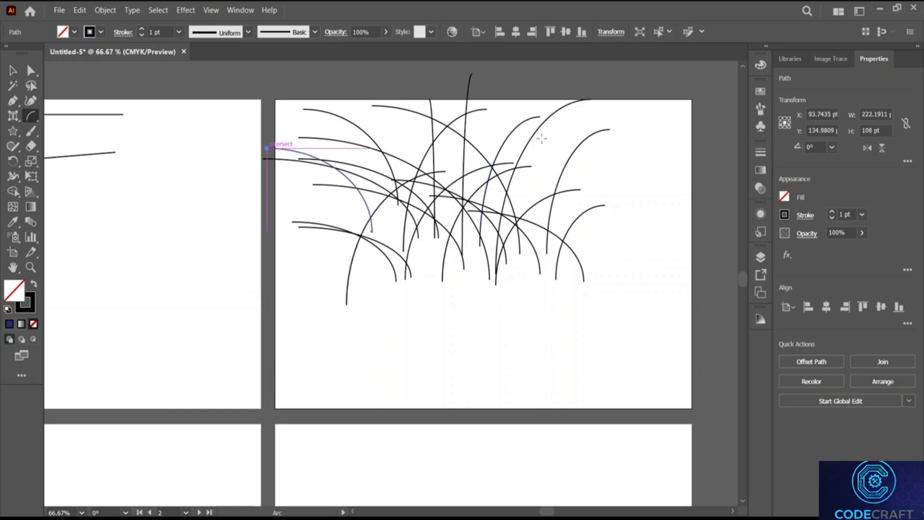
{"action": "left_click", "coordinate": [13, 70]}
Step: Move the grass arcs lower and draw a rectangle across their base as soil
{"action": "left_click_drag", "start_coordinate": [299, 113], "coordinate": [680, 281]}
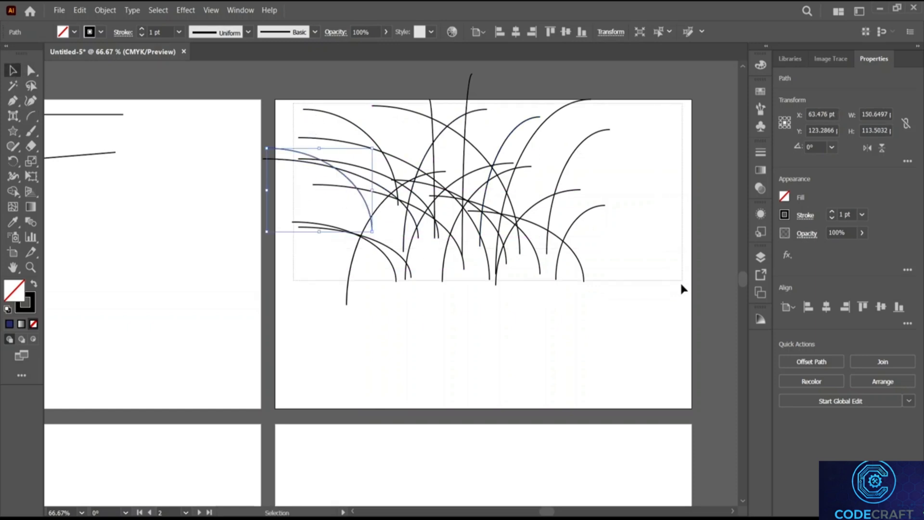
{"action": "left_click_drag", "start_coordinate": [516, 241], "coordinate": [538, 322]}
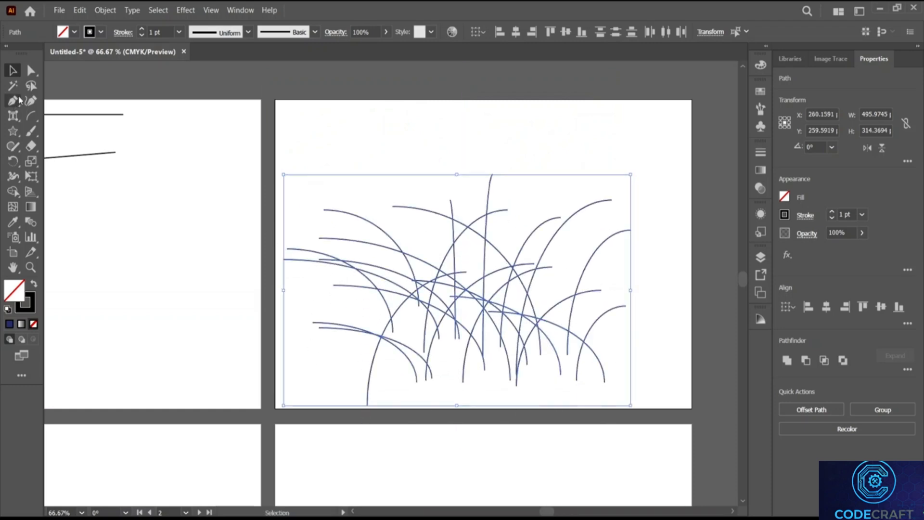
{"action": "right_click", "coordinate": [14, 135]}
{"action": "left_click", "coordinate": [53, 132]}
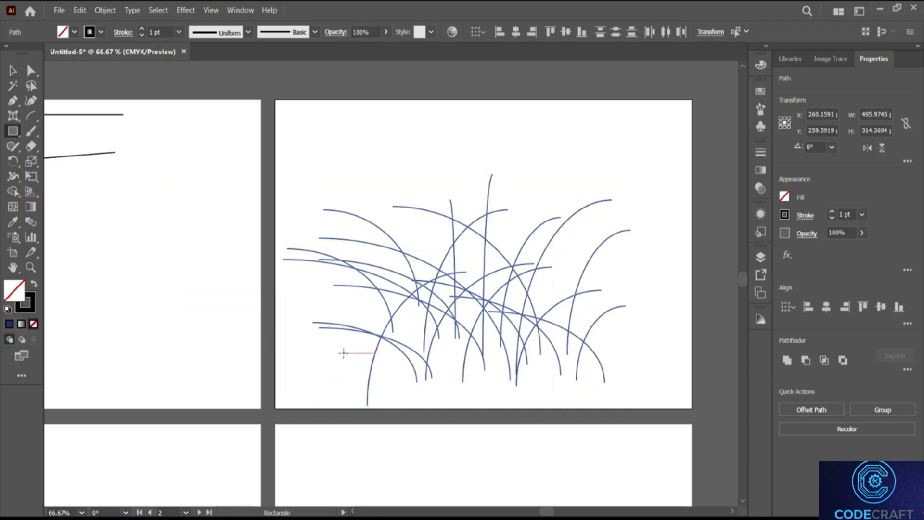
{"action": "left_click_drag", "start_coordinate": [344, 353], "coordinate": [626, 373]}
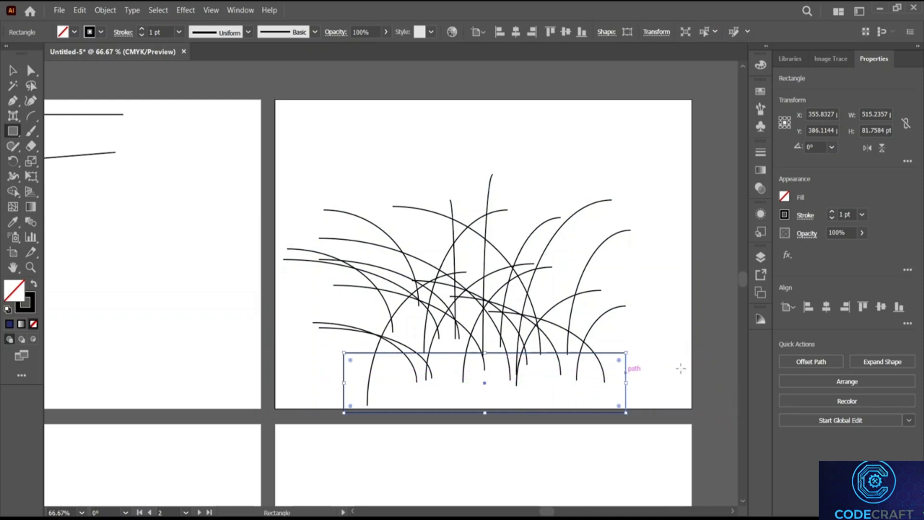
Step: Fill the soil rectangle white, undo a stray rectangle, and select all the grass blades
{"action": "left_click", "coordinate": [785, 196]}
{"action": "left_click", "coordinate": [668, 307]}
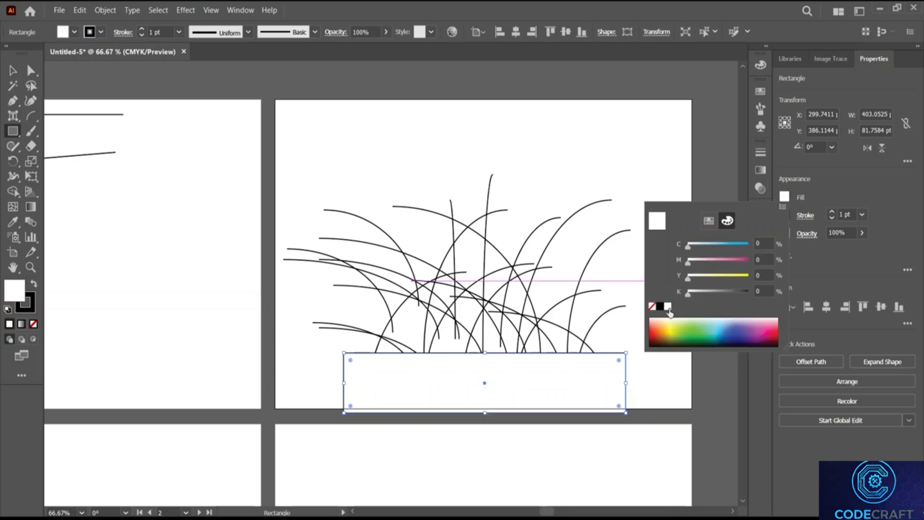
{"action": "mouse_move", "coordinate": [317, 186]}
{"action": "left_mouse_down"}
{"action": "mouse_move", "coordinate": [341, 226]}
{"action": "mouse_move", "coordinate": [611, 332]}
{"action": "mouse_move", "coordinate": [481, 298]}
{"action": "mouse_move", "coordinate": [328, 188]}
{"action": "mouse_move", "coordinate": [322, 145]}
{"action": "left_mouse_up"}
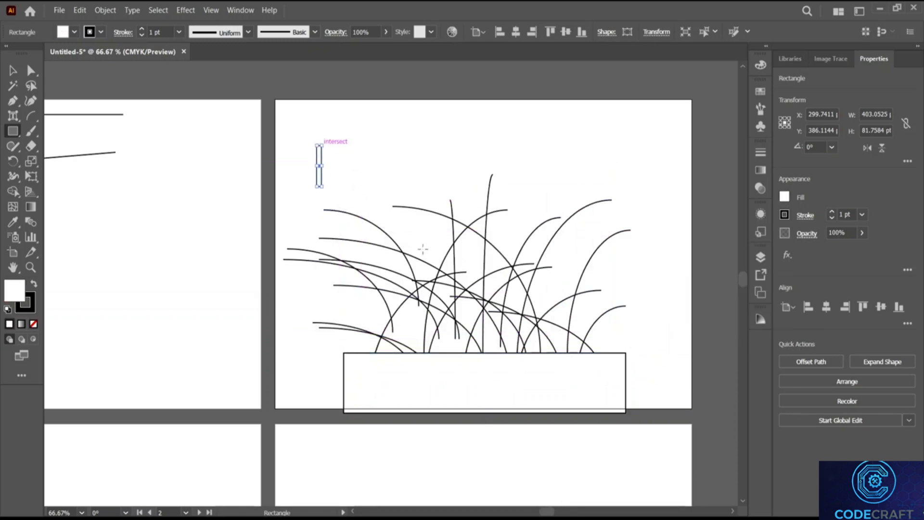
{"action": "key", "text": "ctrl+z"}
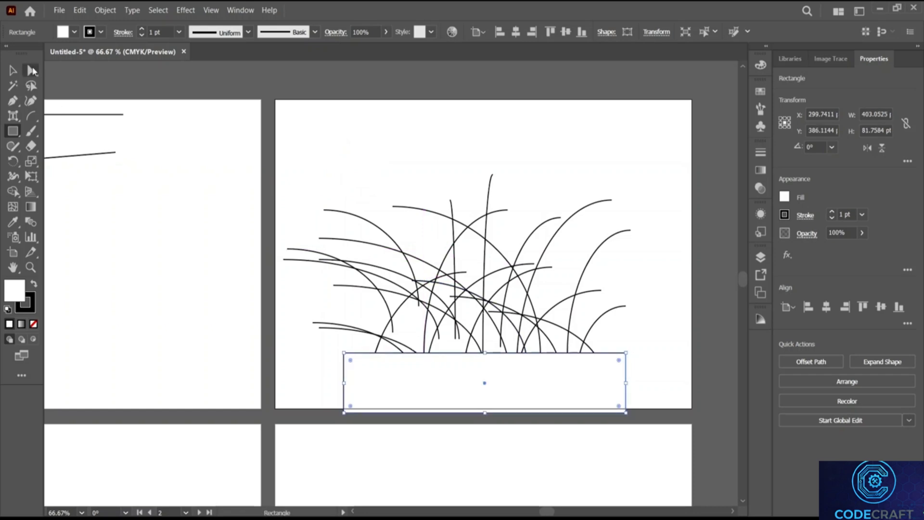
{"action": "left_click", "coordinate": [15, 69]}
{"action": "left_click_drag", "start_coordinate": [314, 176], "coordinate": [652, 346]}
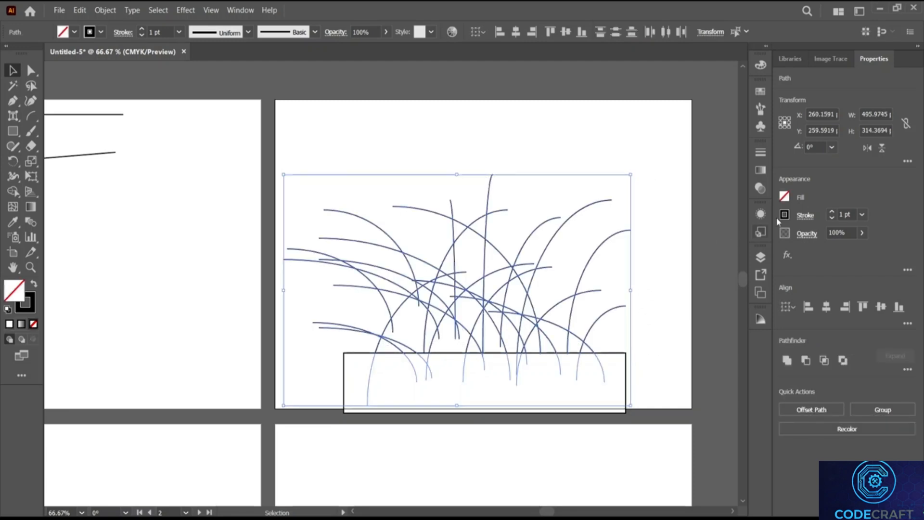
Step: Apply the charcoal brush to the selected grass blade strokes
{"action": "left_click", "coordinate": [315, 32]}
{"action": "scroll", "coordinate": [276, 73], "scroll_direction": "down", "scroll_amount": 2}
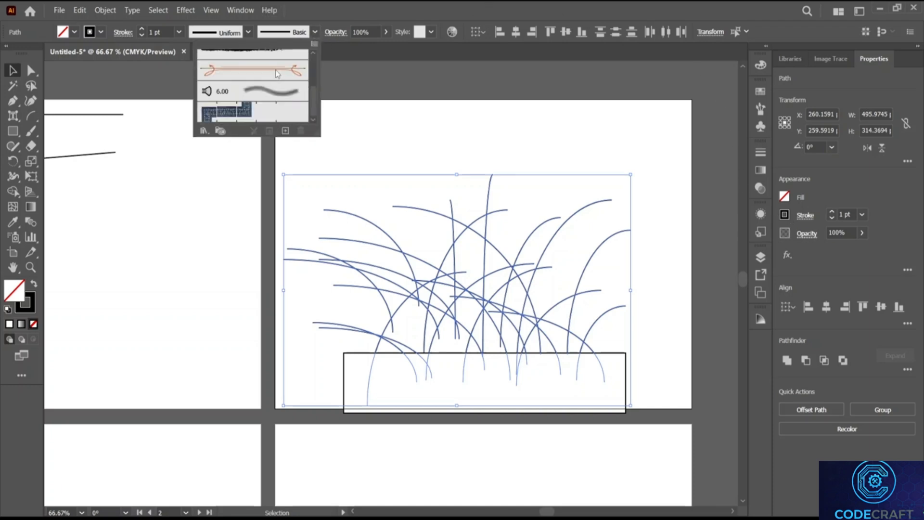
{"action": "scroll", "coordinate": [287, 90], "scroll_direction": "up", "scroll_amount": 2}
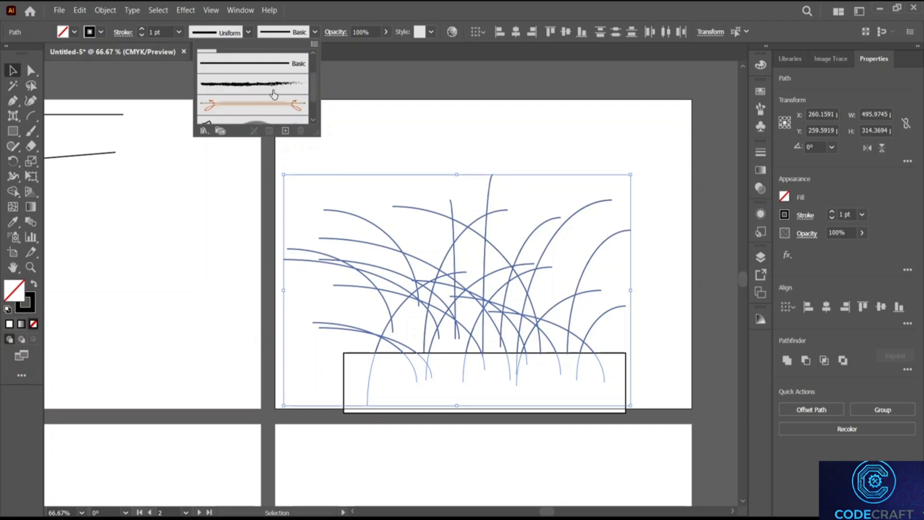
{"action": "left_click", "coordinate": [274, 92]}
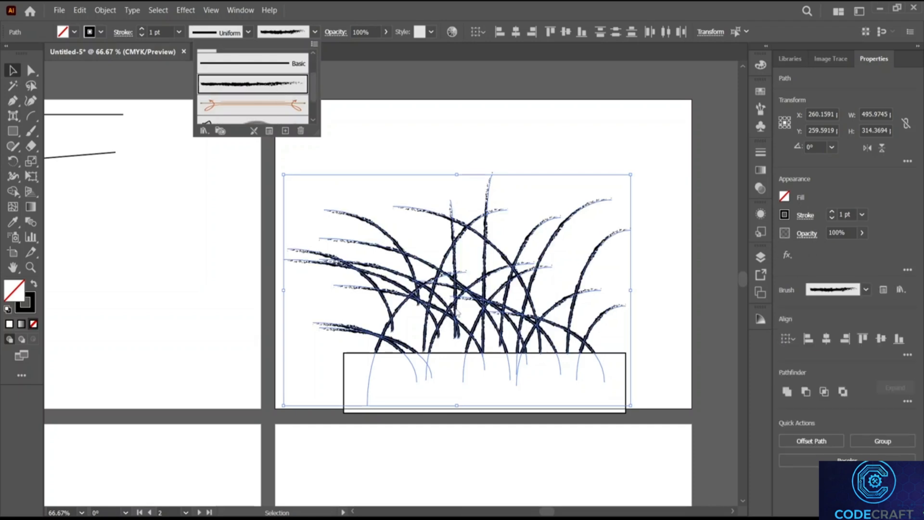
{"action": "left_click", "coordinate": [388, 103]}
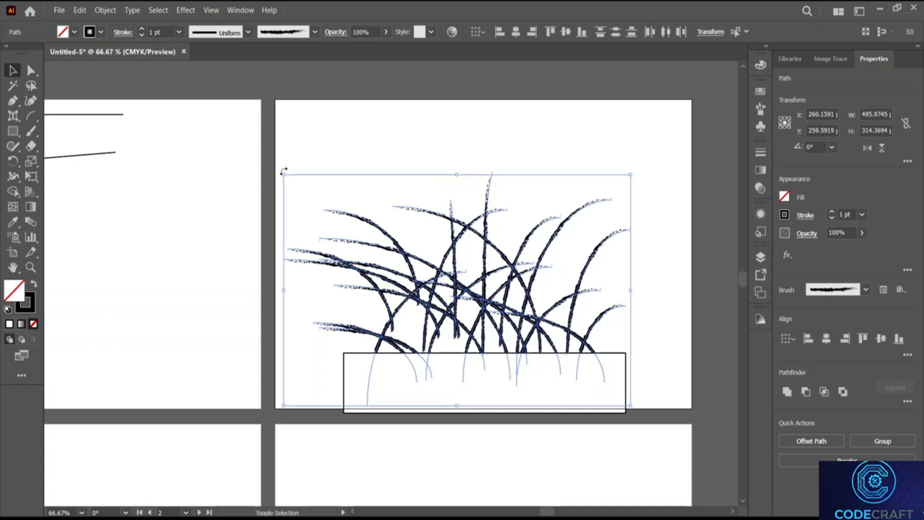
Step: Try shrinking the grass, then undo to restore its original size
{"action": "left_click_drag", "start_coordinate": [284, 172], "coordinate": [485, 309]}
{"action": "left_click", "coordinate": [571, 318]}
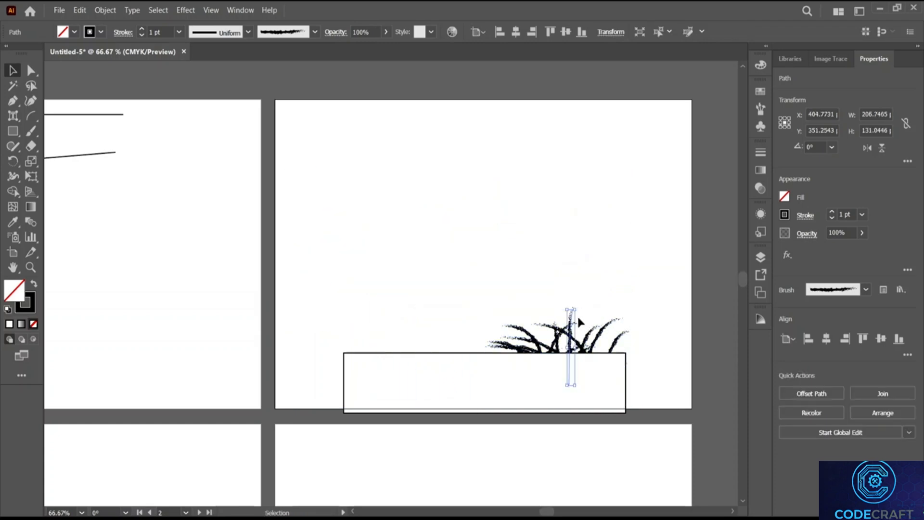
{"action": "left_click_drag", "start_coordinate": [509, 320], "coordinate": [505, 317]}
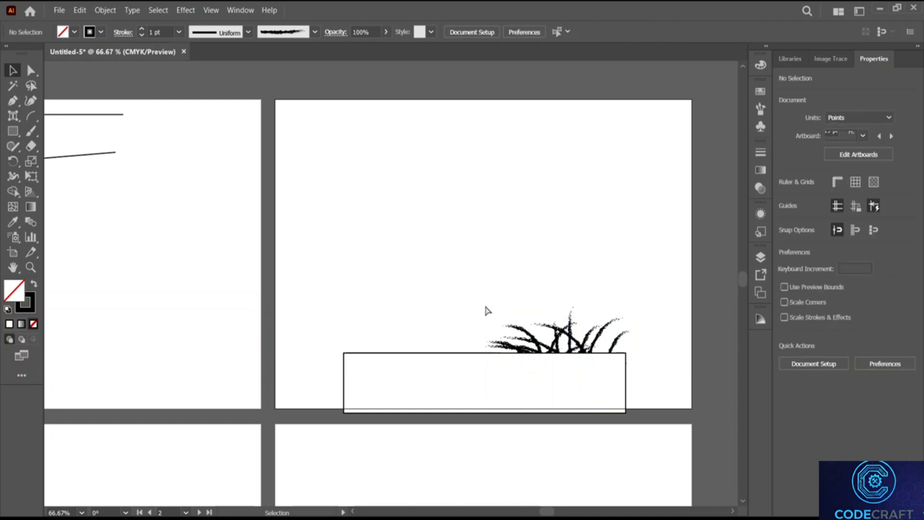
{"action": "key", "text": "ctrl+z"}
{"action": "key", "text": "v"}
{"action": "left_click", "coordinate": [337, 212]}
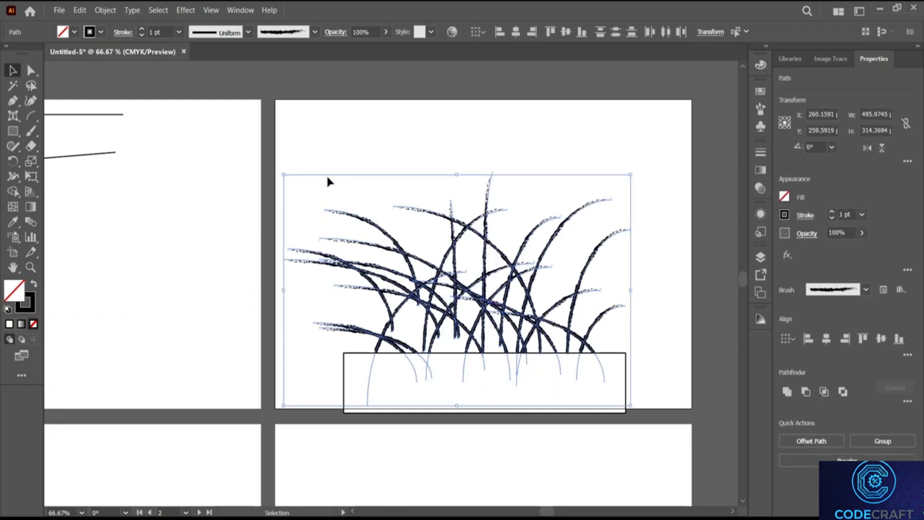
Step: Change the grass blade strokes to a bright green from the CMYK spectrum
{"action": "left_click", "coordinate": [788, 214]}
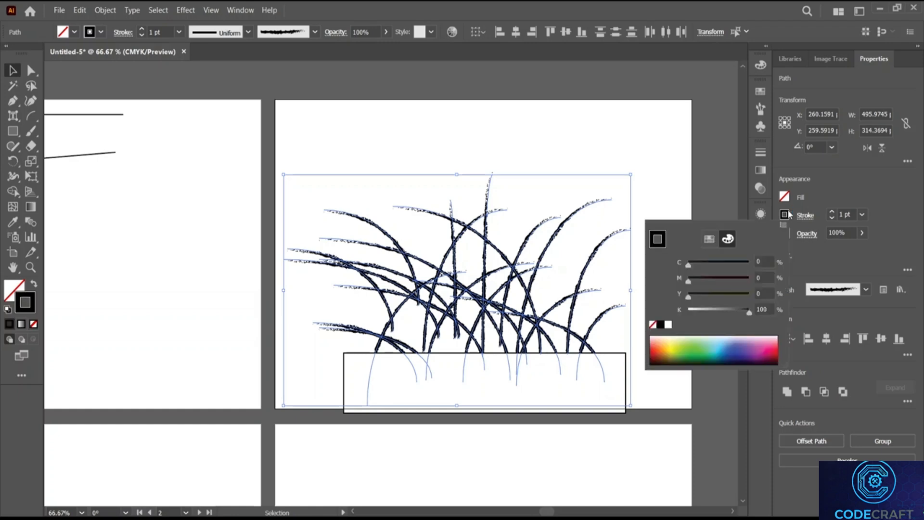
{"action": "left_click", "coordinate": [699, 349]}
{"action": "left_click", "coordinate": [700, 348]}
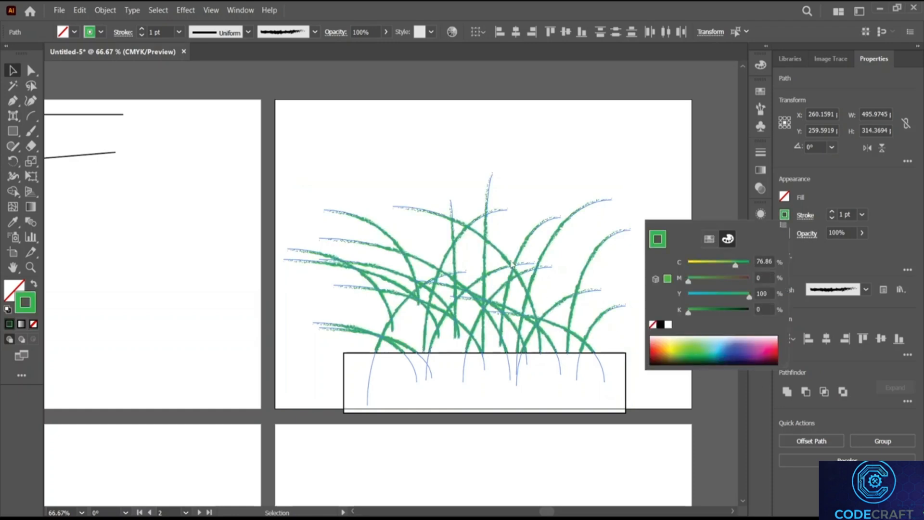
{"action": "left_click", "coordinate": [342, 168]}
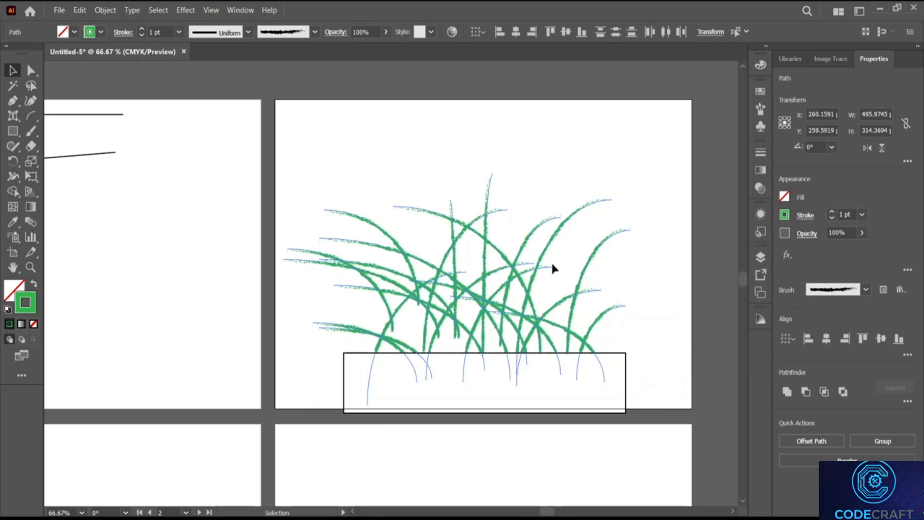
Step: Scale the grass tuft down to 246.902 × 156.4968 pt over the soil's right side
{"action": "left_click_drag", "start_coordinate": [280, 154], "coordinate": [654, 321]}
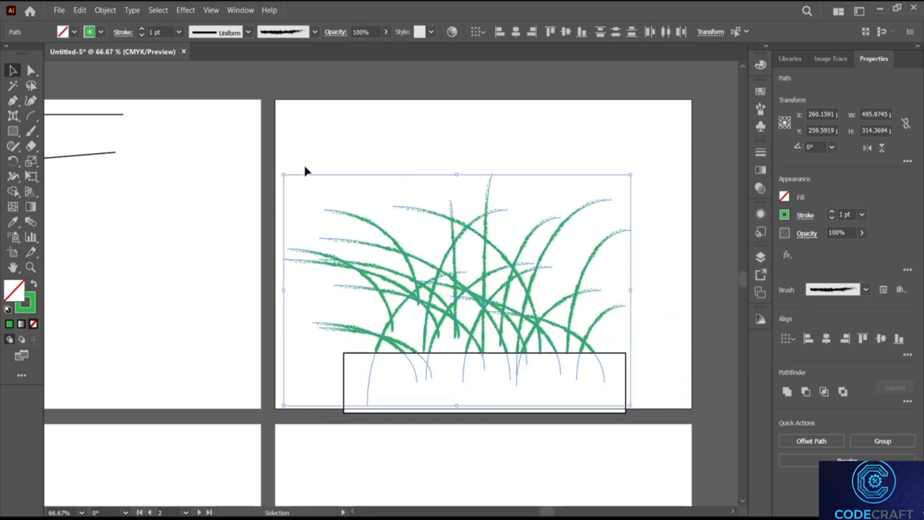
{"action": "key", "text": "ctrl"}
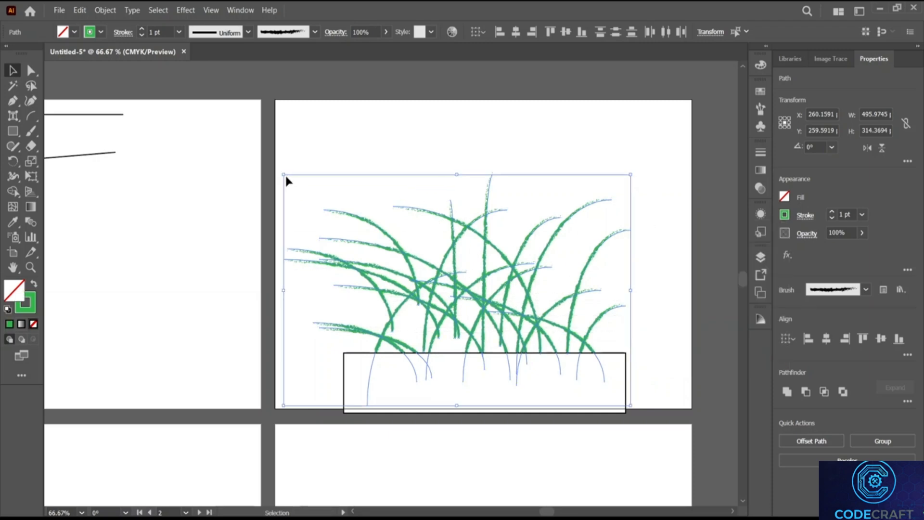
{"action": "left_click_drag", "start_coordinate": [285, 174], "coordinate": [431, 291]}
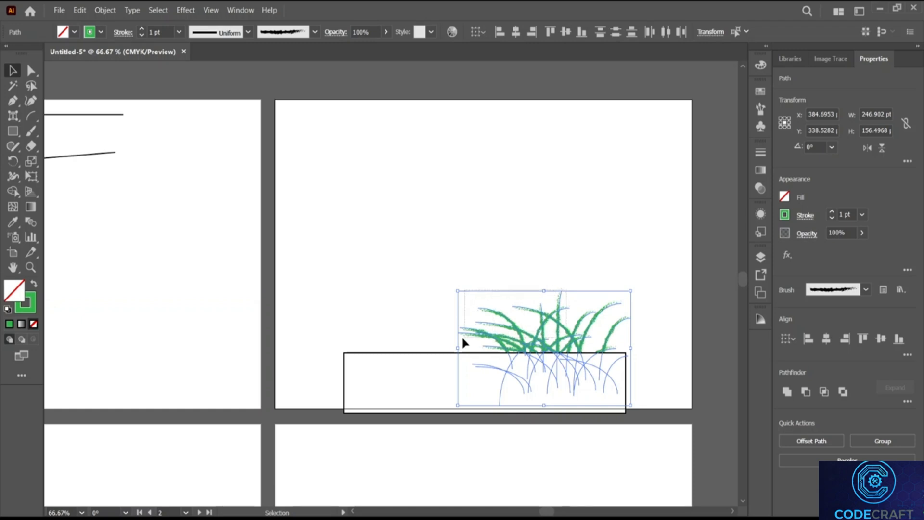
Step: Undo the green grass arcs and the soil rectangle until the second artboard is empty
{"action": "left_click_drag", "start_coordinate": [463, 339], "coordinate": [579, 300]}
{"action": "key", "text": "ctrl+z"}
{"action": "key", "text": "ctrl+z"}
{"action": "key", "text": "ctrl+z"}
{"action": "key", "text": "ctrl+z"}
{"action": "key", "text": "ctrl+z"}
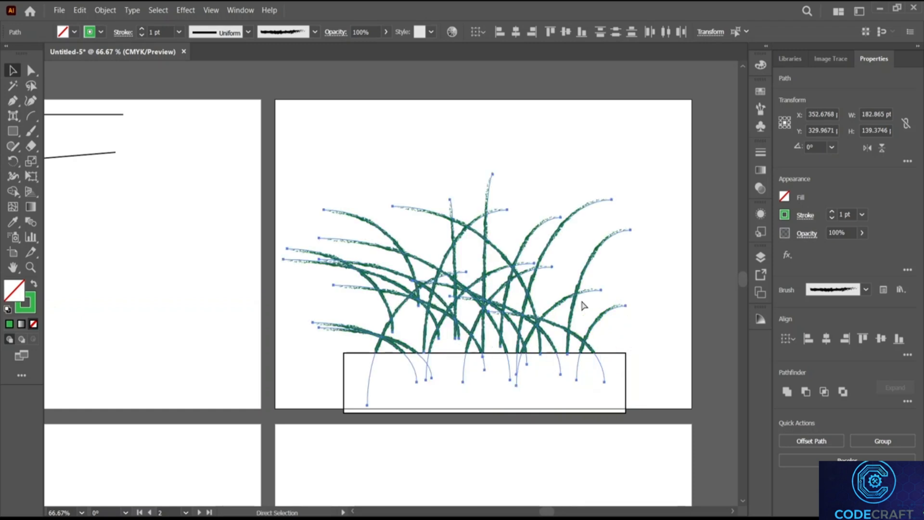
{"action": "key", "text": "ctrl+z"}
{"action": "key", "text": "ctrl+z"}
{"action": "key", "text": "ctrl+z"}
{"action": "key", "text": "ctrl+z"}
{"action": "key", "text": "ctrl+z"}
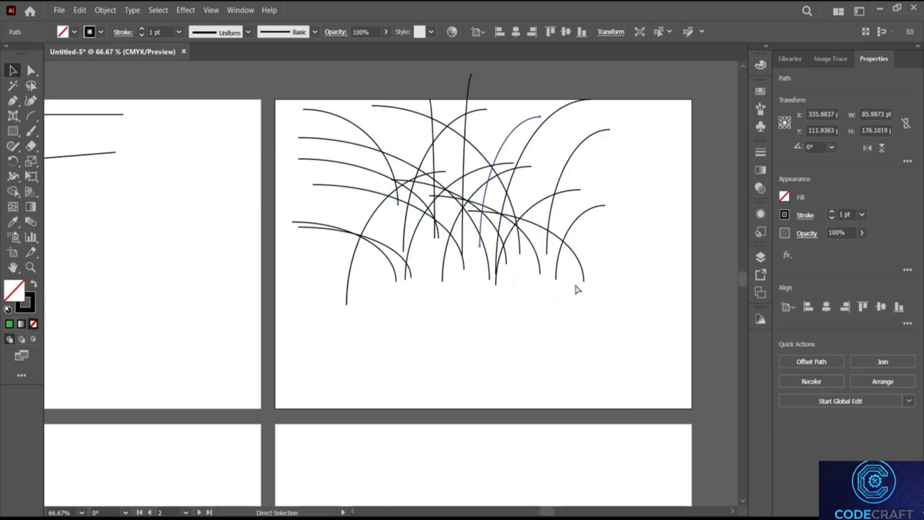
{"action": "key", "text": "ctrl+z"}
{"action": "key", "text": "ctrl+z"}
{"action": "key", "text": "ctrl+z"}
{"action": "key", "text": "ctrl+z"}
{"action": "key", "text": "ctrl+z"}
{"action": "key", "text": "ctrl+z"}
{"action": "key", "text": "ctrl+z"}
{"action": "key", "text": "ctrl+z"}
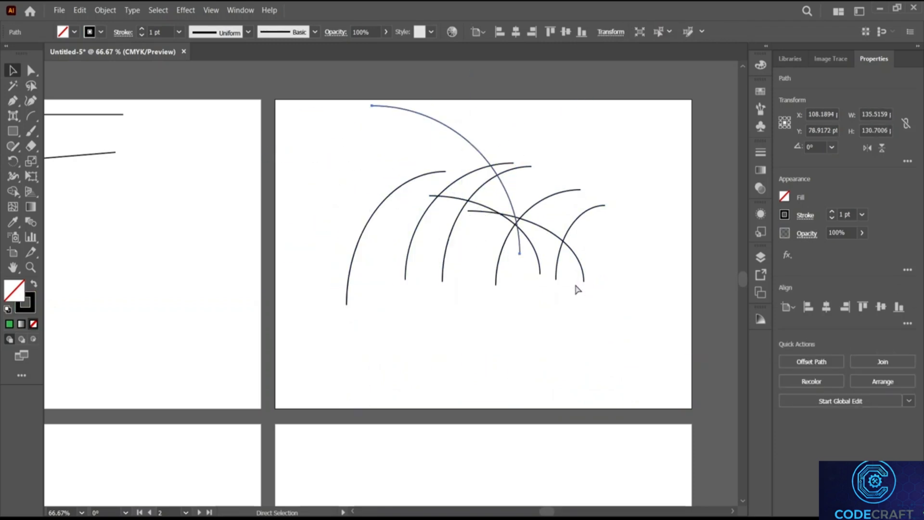
{"action": "key", "text": "ctrl+z"}
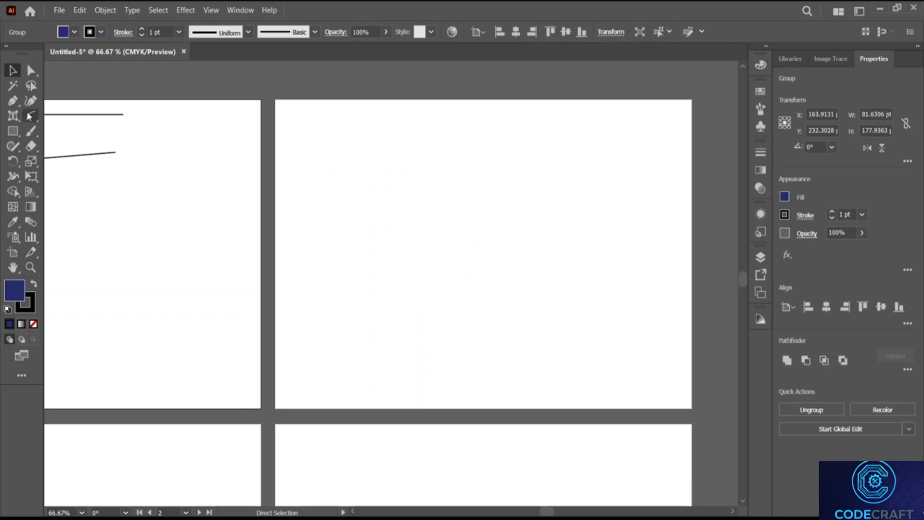
Step: Draw the first batch of thin black grass-blade arcs across the artboard's lower half, many curving right
{"action": "left_click", "coordinate": [29, 116]}
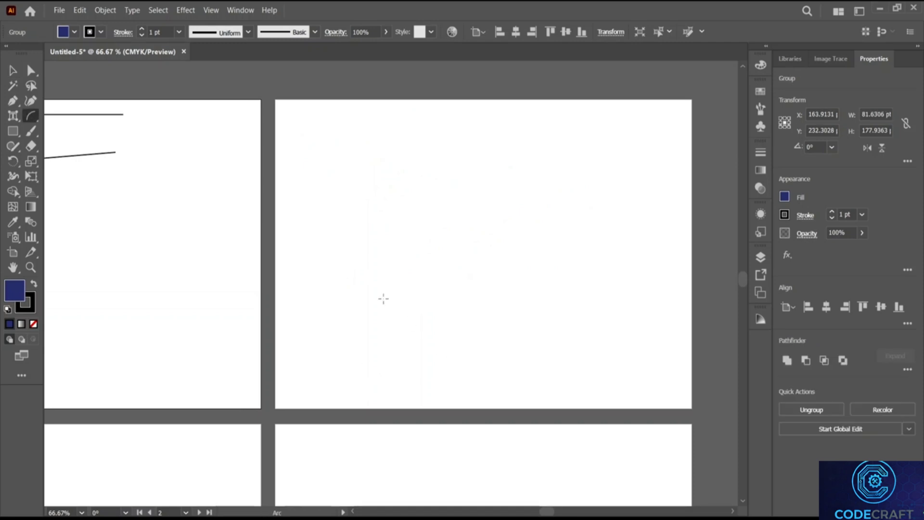
{"action": "left_click_drag", "start_coordinate": [362, 393], "coordinate": [403, 255]}
{"action": "left_click_drag", "start_coordinate": [412, 366], "coordinate": [457, 256]}
{"action": "left_click_drag", "start_coordinate": [447, 366], "coordinate": [472, 304]}
{"action": "left_click_drag", "start_coordinate": [469, 414], "coordinate": [431, 277]}
{"action": "mouse_move", "coordinate": [398, 391]}
{"action": "left_mouse_down"}
{"action": "mouse_move", "coordinate": [379, 311]}
{"action": "mouse_move", "coordinate": [306, 335]}
{"action": "left_mouse_up"}
{"action": "left_click_drag", "start_coordinate": [356, 401], "coordinate": [323, 272]}
{"action": "mouse_move", "coordinate": [398, 380]}
{"action": "left_mouse_down"}
{"action": "mouse_move", "coordinate": [413, 284]}
{"action": "mouse_move", "coordinate": [431, 277]}
{"action": "left_mouse_up"}
{"action": "mouse_move", "coordinate": [465, 293]}
{"action": "left_mouse_down"}
{"action": "mouse_move", "coordinate": [416, 375]}
{"action": "mouse_move", "coordinate": [477, 229]}
{"action": "left_mouse_up"}
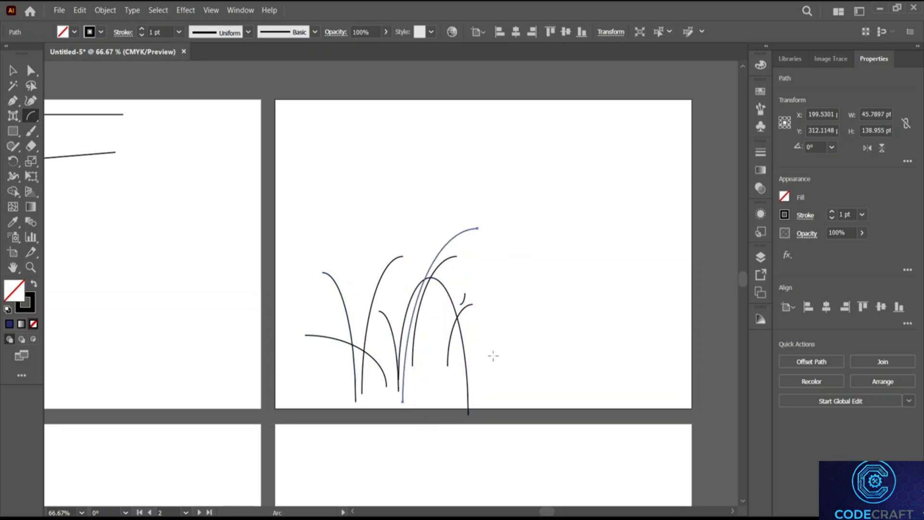
{"action": "left_click_drag", "start_coordinate": [492, 356], "coordinate": [492, 254]}
{"action": "left_click_drag", "start_coordinate": [465, 380], "coordinate": [514, 263]}
{"action": "left_click_drag", "start_coordinate": [483, 393], "coordinate": [552, 264]}
{"action": "left_click_drag", "start_coordinate": [524, 376], "coordinate": [579, 242]}
{"action": "left_click_drag", "start_coordinate": [551, 366], "coordinate": [613, 263]}
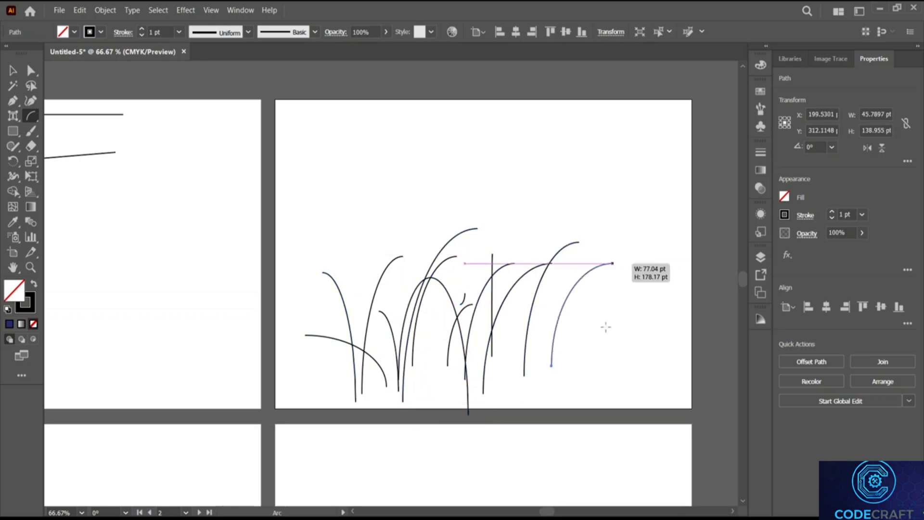
{"action": "left_click_drag", "start_coordinate": [598, 356], "coordinate": [624, 254]}
{"action": "left_click_drag", "start_coordinate": [598, 387], "coordinate": [628, 266]}
{"action": "left_click_drag", "start_coordinate": [614, 391], "coordinate": [639, 278]}
{"action": "mouse_move", "coordinate": [631, 402]}
{"action": "left_mouse_down"}
{"action": "mouse_move", "coordinate": [665, 306]}
{"action": "mouse_move", "coordinate": [566, 278]}
{"action": "left_mouse_up"}
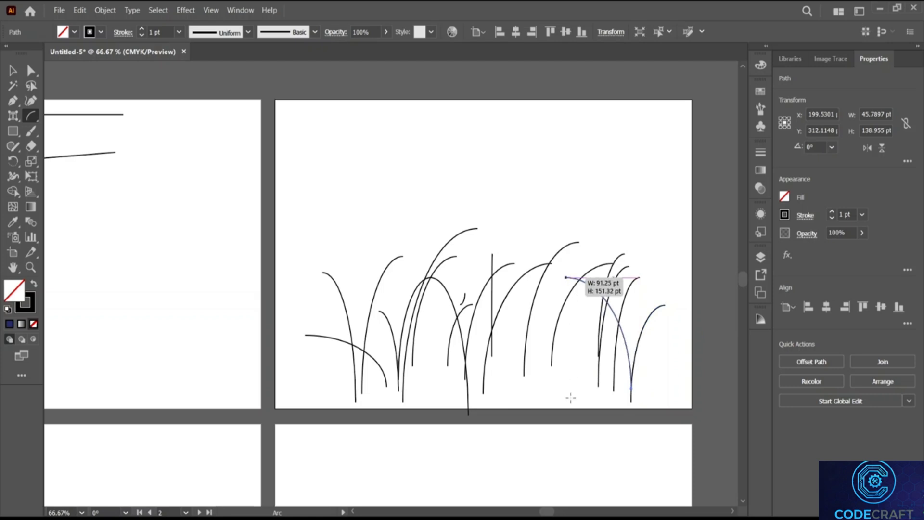
Step: Add many more arcs, curving left and upright, to thicken the clump into dense grass
{"action": "left_click_drag", "start_coordinate": [571, 397], "coordinate": [529, 236]}
{"action": "left_click_drag", "start_coordinate": [538, 379], "coordinate": [471, 295]}
{"action": "left_click_drag", "start_coordinate": [510, 411], "coordinate": [448, 262]}
{"action": "left_click_drag", "start_coordinate": [457, 361], "coordinate": [379, 282]}
{"action": "left_click_drag", "start_coordinate": [454, 409], "coordinate": [360, 275]}
{"action": "left_click_drag", "start_coordinate": [403, 402], "coordinate": [330, 309]}
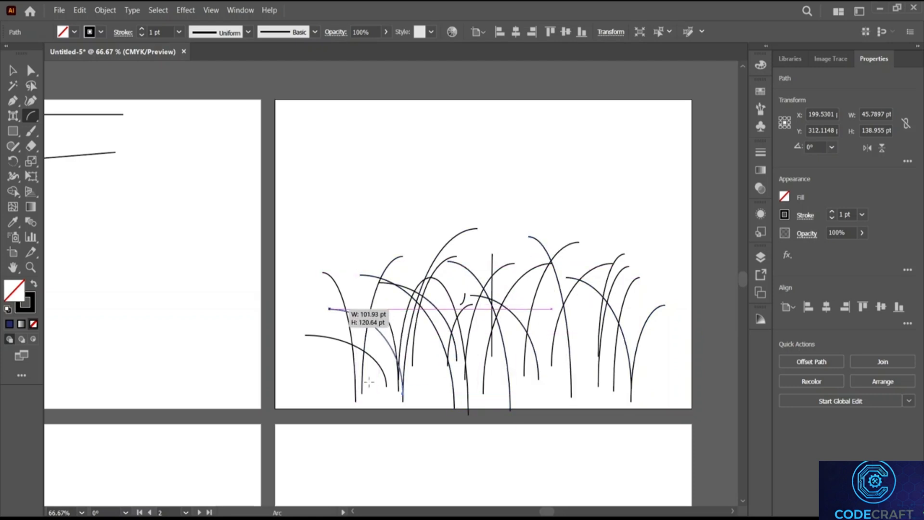
{"action": "left_click_drag", "start_coordinate": [379, 383], "coordinate": [294, 298]}
{"action": "left_click_drag", "start_coordinate": [361, 411], "coordinate": [388, 287]}
{"action": "left_click_drag", "start_coordinate": [418, 379], "coordinate": [437, 250]}
{"action": "left_click_drag", "start_coordinate": [430, 436], "coordinate": [465, 282]}
{"action": "left_click_drag", "start_coordinate": [514, 299], "coordinate": [517, 295]}
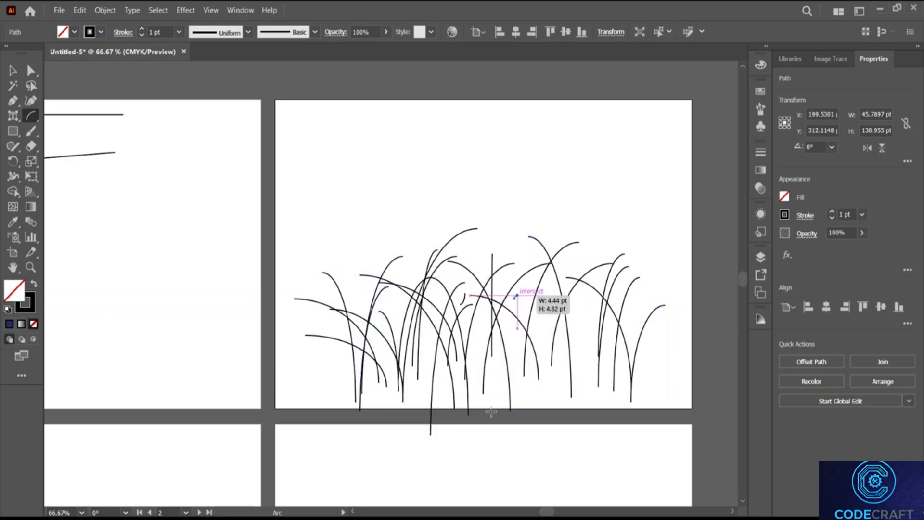
{"action": "left_click_drag", "start_coordinate": [492, 388], "coordinate": [528, 302]}
{"action": "mouse_move", "coordinate": [529, 397]}
{"action": "left_mouse_down"}
{"action": "mouse_move", "coordinate": [516, 359]}
{"action": "mouse_move", "coordinate": [529, 302]}
{"action": "left_mouse_up"}
{"action": "left_click_drag", "start_coordinate": [554, 393], "coordinate": [579, 311]}
{"action": "left_click_drag", "start_coordinate": [602, 406], "coordinate": [612, 305]}
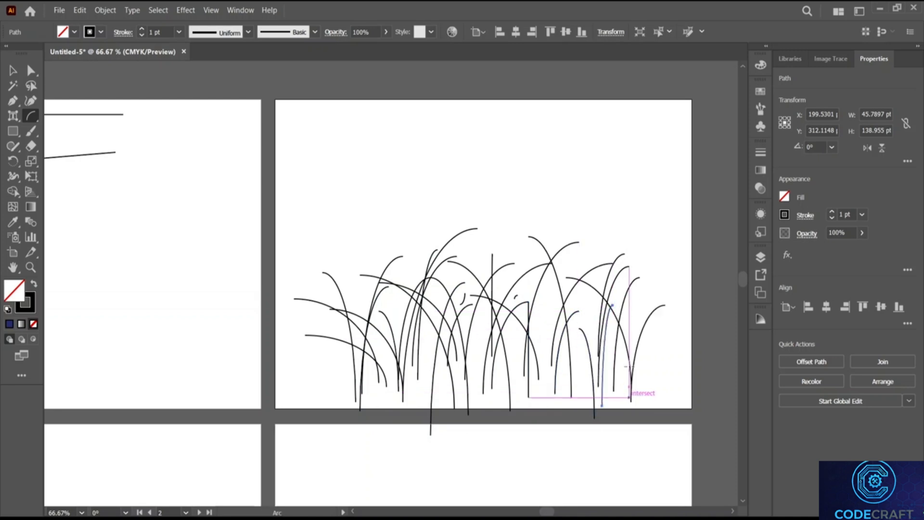
{"action": "left_click_drag", "start_coordinate": [629, 397], "coordinate": [626, 299]}
{"action": "left_click_drag", "start_coordinate": [640, 383], "coordinate": [568, 264]}
{"action": "mouse_move", "coordinate": [593, 397]}
{"action": "left_mouse_down"}
{"action": "mouse_move", "coordinate": [539, 261]}
{"action": "mouse_move", "coordinate": [519, 304]}
{"action": "left_mouse_up"}
{"action": "mouse_move", "coordinate": [544, 369]}
{"action": "left_mouse_down"}
{"action": "mouse_move", "coordinate": [501, 266]}
{"action": "mouse_move", "coordinate": [484, 295]}
{"action": "left_mouse_up"}
{"action": "left_click_drag", "start_coordinate": [505, 363], "coordinate": [457, 283]}
{"action": "left_click_drag", "start_coordinate": [494, 394], "coordinate": [443, 293]}
{"action": "left_click_drag", "start_coordinate": [475, 376], "coordinate": [418, 275]}
{"action": "left_click_drag", "start_coordinate": [448, 383], "coordinate": [407, 321]}
{"action": "mouse_move", "coordinate": [396, 406]}
{"action": "left_mouse_down"}
{"action": "mouse_move", "coordinate": [392, 373]}
{"action": "mouse_move", "coordinate": [356, 315]}
{"action": "mouse_move", "coordinate": [248, 242]}
{"action": "left_mouse_up"}
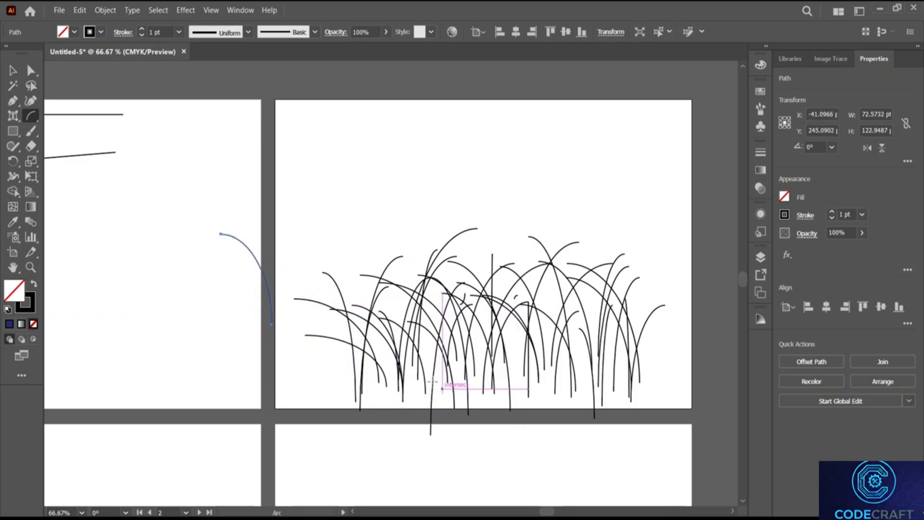
Step: Move a stray arc blade beside the left edge of the grass clump
{"action": "key", "text": "ctrl+z"}
{"action": "left_click_drag", "start_coordinate": [278, 305], "coordinate": [319, 332]}
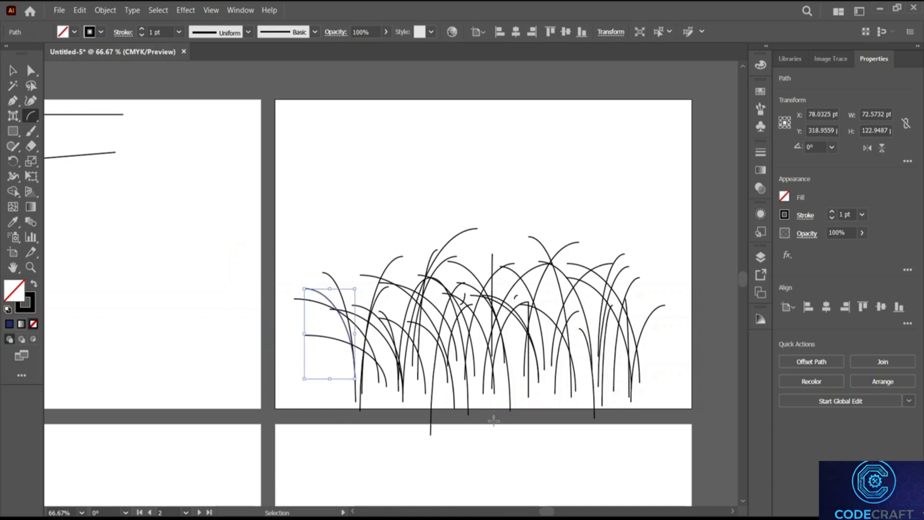
{"action": "key", "text": "ctrl"}
{"action": "key", "text": "ctrl+z"}
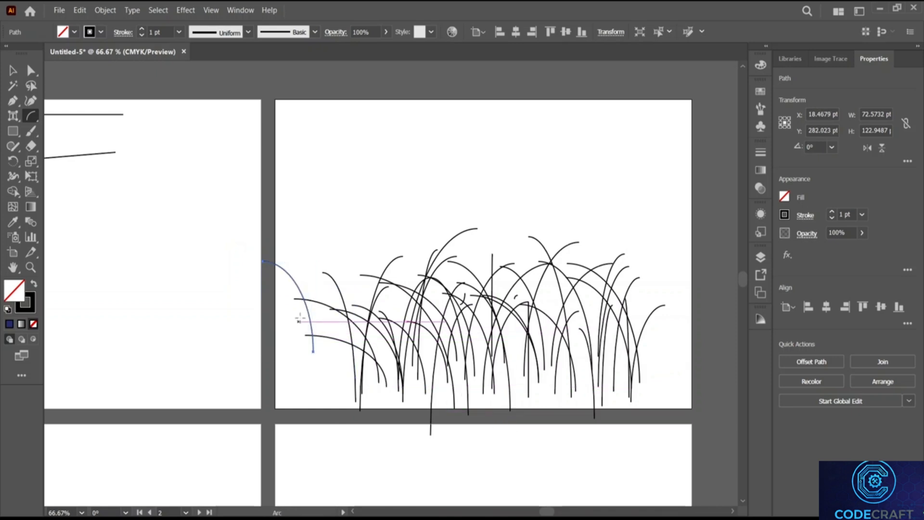
{"action": "left_click", "coordinate": [13, 71]}
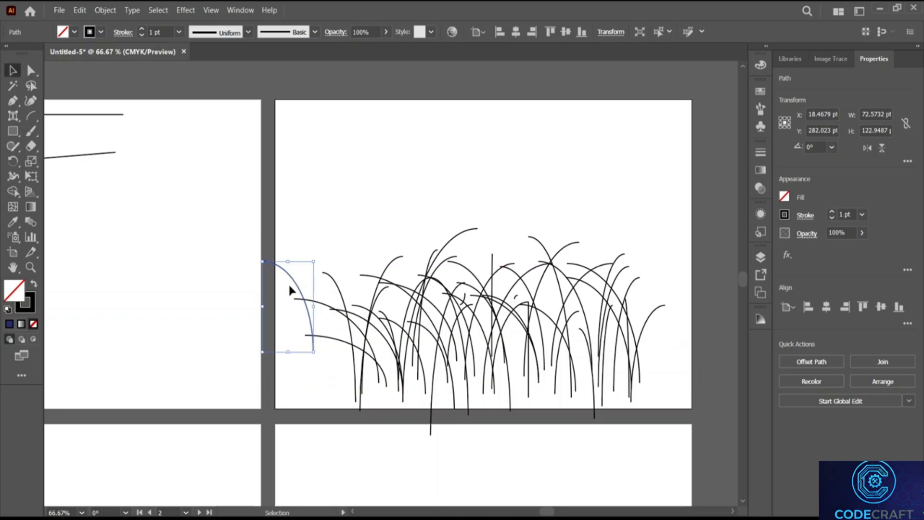
{"action": "left_click_drag", "start_coordinate": [296, 291], "coordinate": [318, 328]}
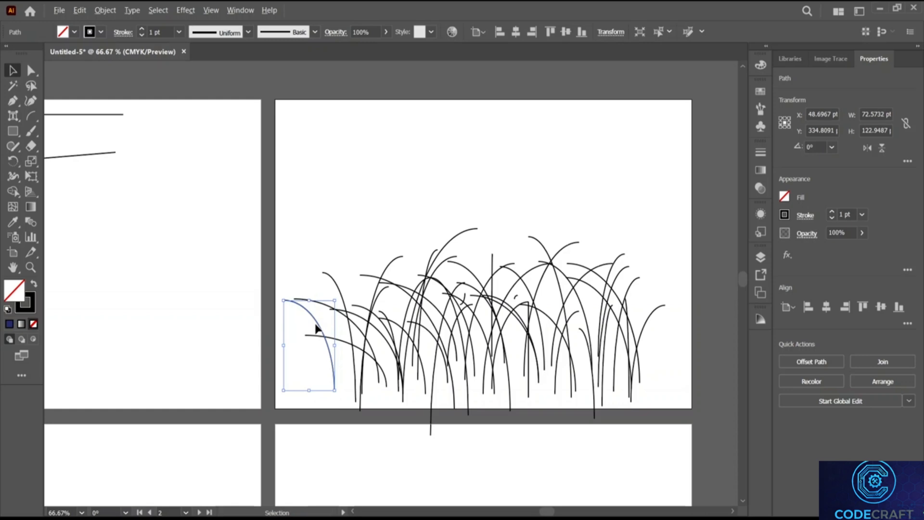
Step: Alt-drag a copy of the arc to the right and repeat it twice with Ctrl+D
{"action": "left_click_drag", "start_coordinate": [318, 327], "coordinate": [337, 326]}
{"action": "key", "text": "ctrl+d"}
{"action": "key", "text": "ctrl+d"}
{"action": "key", "text": "ctrl+d"}
{"action": "key", "text": "ctrl+d"}
{"action": "key", "text": "ctrl+d"}
{"action": "key", "text": "ctrl+d"}
{"action": "key", "text": "ctrl+d"}
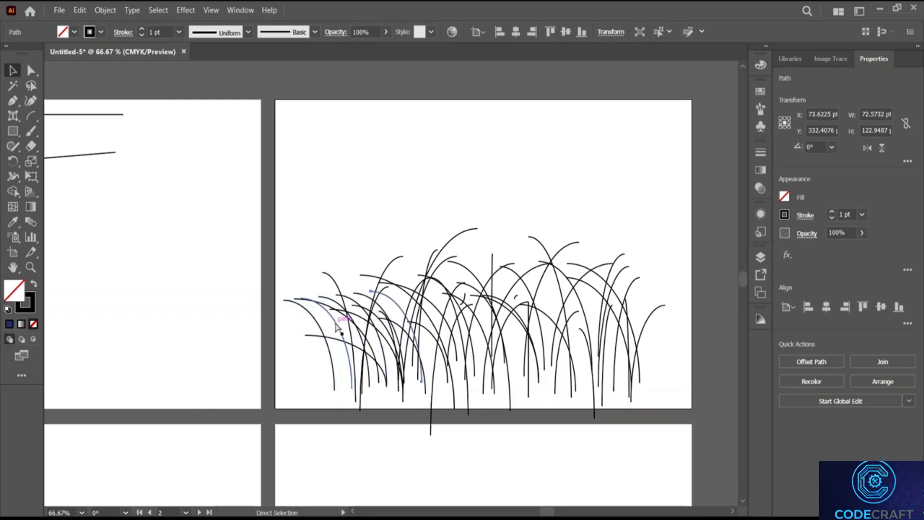
{"action": "key", "text": "ctrl+d"}
{"action": "key", "text": "ctrl+d"}
{"action": "key", "text": "ctrl+d"}
{"action": "key", "text": "ctrl+d"}
{"action": "key", "text": "ctrl+d"}
{"action": "key", "text": "ctrl+d"}
{"action": "key", "text": "ctrl+d"}
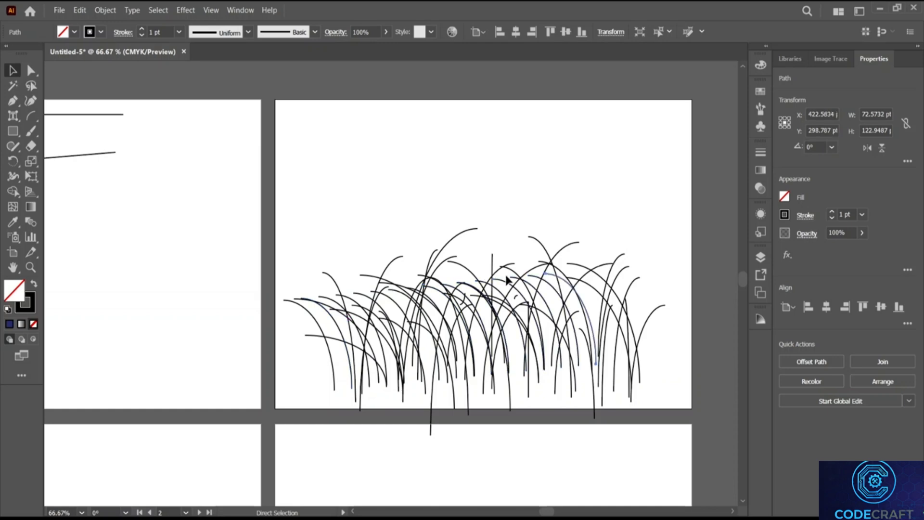
Step: Reposition the tall arc in the grass further left and up
{"action": "left_click", "coordinate": [454, 239]}
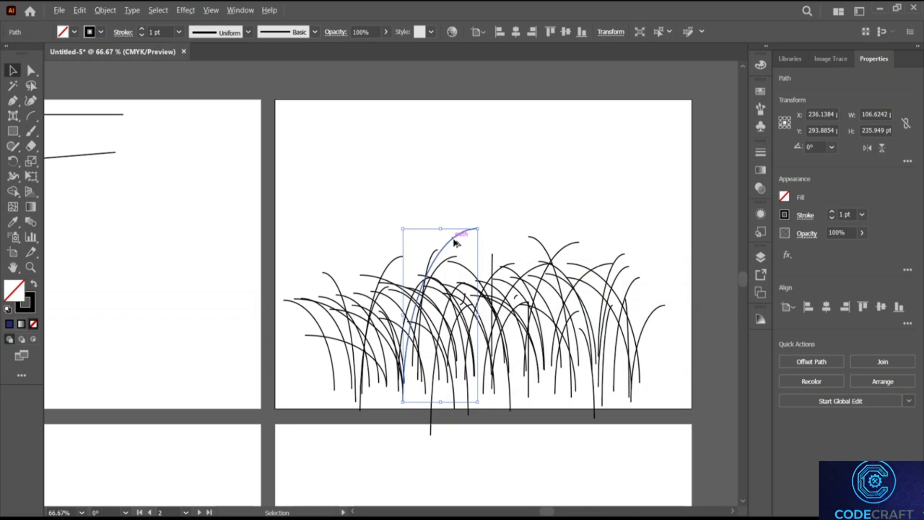
{"action": "left_click_drag", "start_coordinate": [457, 242], "coordinate": [440, 239]}
{"action": "key", "text": "a"}
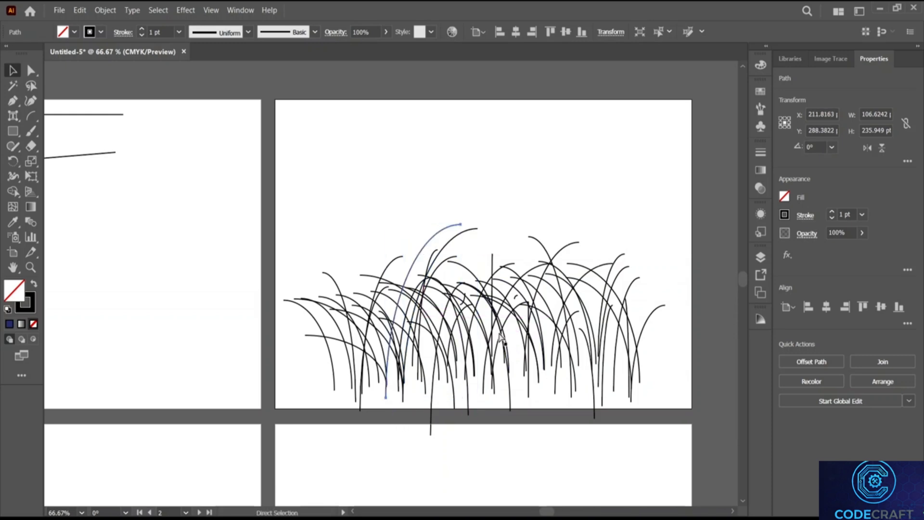
{"action": "left_click_drag", "start_coordinate": [414, 285], "coordinate": [557, 263]}
{"action": "key", "text": "v"}
Step: Add two more arc copies with Ctrl+D, then marquee-select all the grass arcs
{"action": "key", "text": "ctrl+d"}
{"action": "key", "text": "ctrl+d"}
{"action": "key", "text": "ctrl+d"}
{"action": "key", "text": "ctrl+d"}
{"action": "key", "text": "ctrl+d"}
{"action": "key", "text": "ctrl+d"}
{"action": "key", "text": "ctrl+d"}
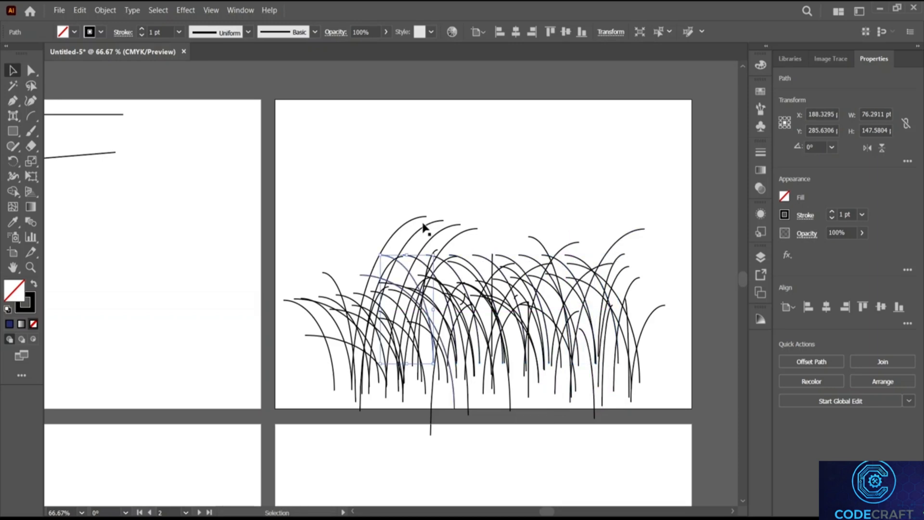
{"action": "key", "text": "ctrl+d"}
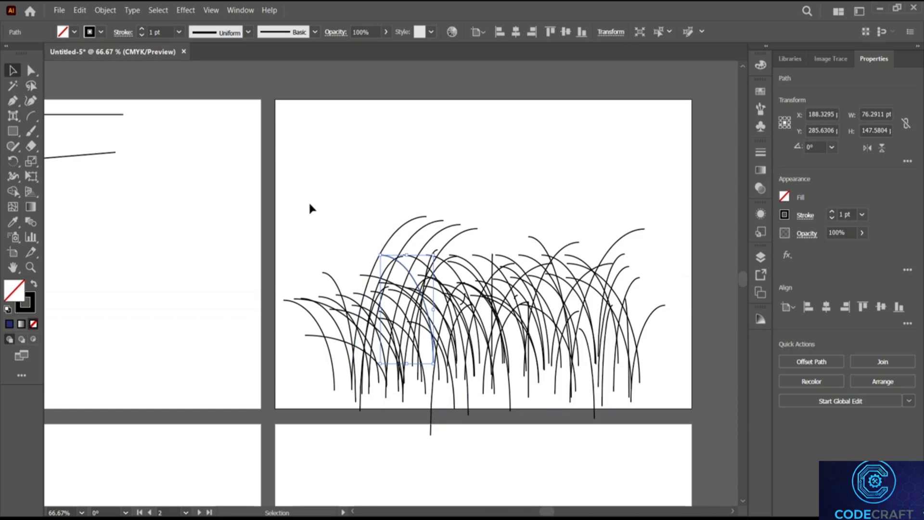
{"action": "left_click_drag", "start_coordinate": [294, 210], "coordinate": [660, 373]}
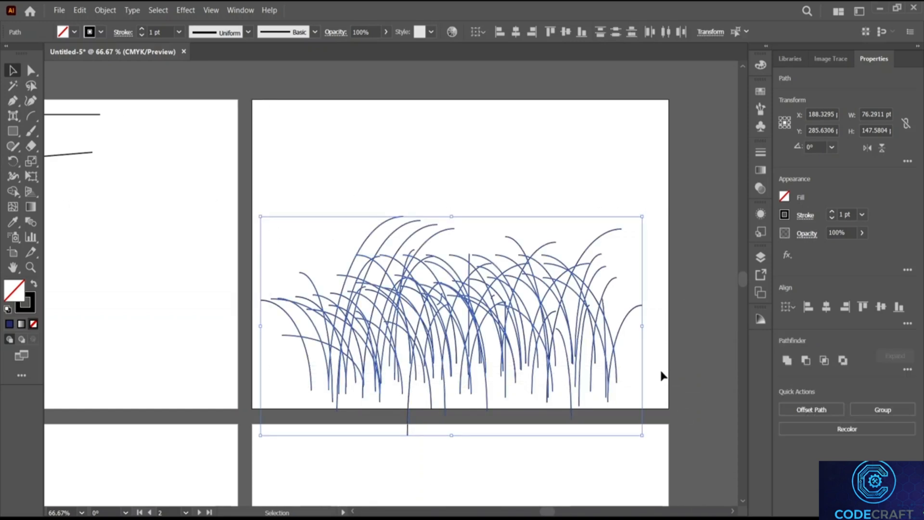
Step: Stroke every grass arc green (C 85.88, M 20, Y 100, K 8.24)
{"action": "left_click", "coordinate": [786, 215]}
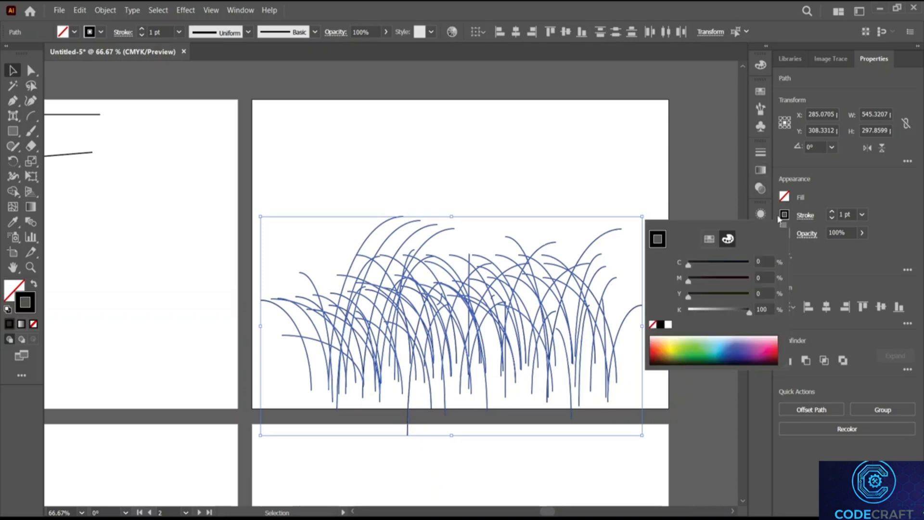
{"action": "left_click", "coordinate": [700, 353]}
{"action": "mouse_move", "coordinate": [694, 346]}
{"action": "left_mouse_down"}
{"action": "mouse_move", "coordinate": [713, 351]}
{"action": "mouse_move", "coordinate": [690, 359]}
{"action": "mouse_move", "coordinate": [695, 352]}
{"action": "left_mouse_up"}
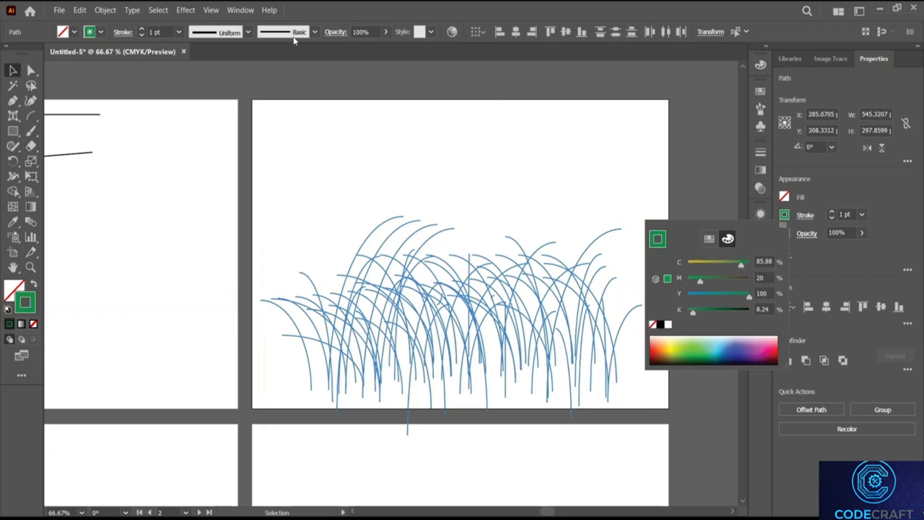
Step: Apply the charcoal brush to the green grass arcs
{"action": "left_click", "coordinate": [313, 33]}
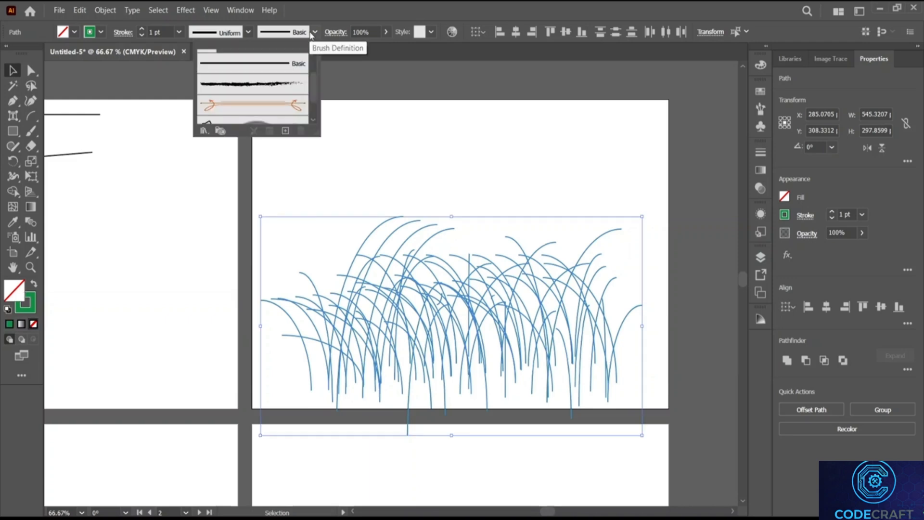
{"action": "left_click", "coordinate": [269, 91]}
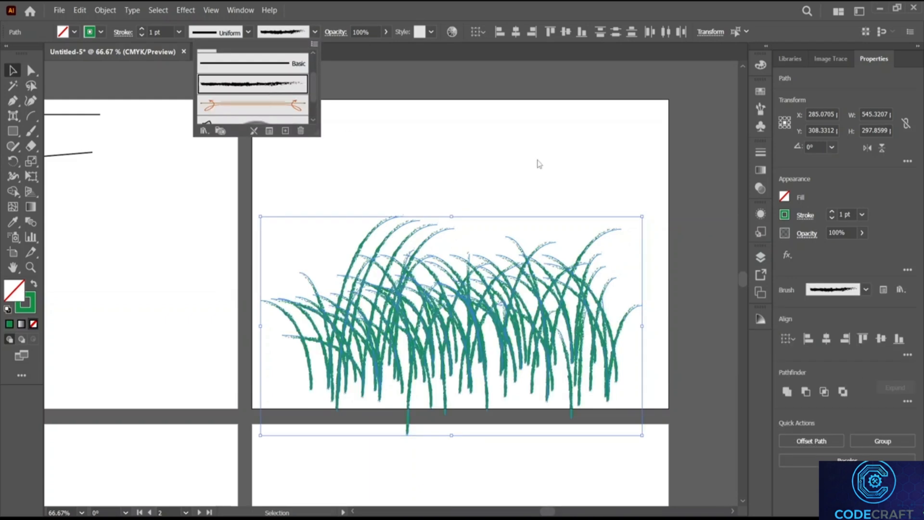
{"action": "scroll", "coordinate": [288, 96], "scroll_direction": "down", "scroll_amount": 2}
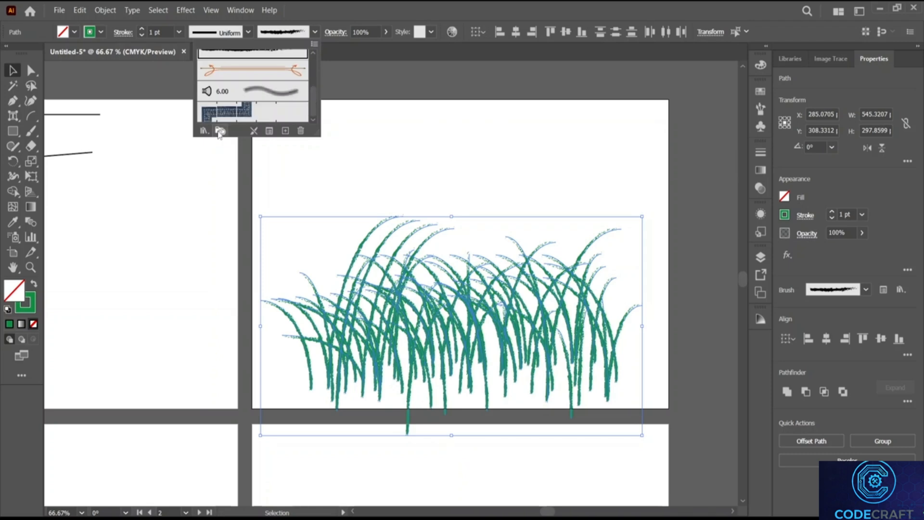
Step: Open the Artistic > Artistic_Paintbrush brush library
{"action": "left_click", "coordinate": [204, 131]}
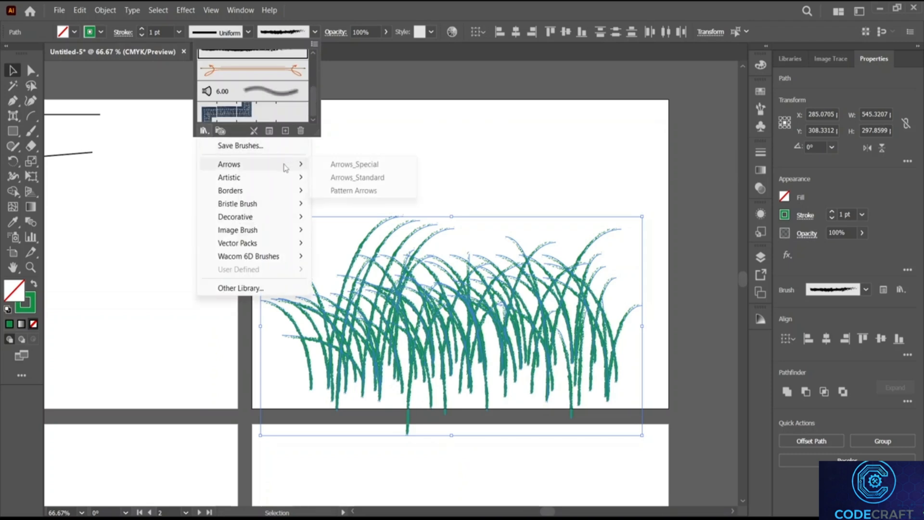
{"action": "mouse_move", "coordinate": [289, 177]}
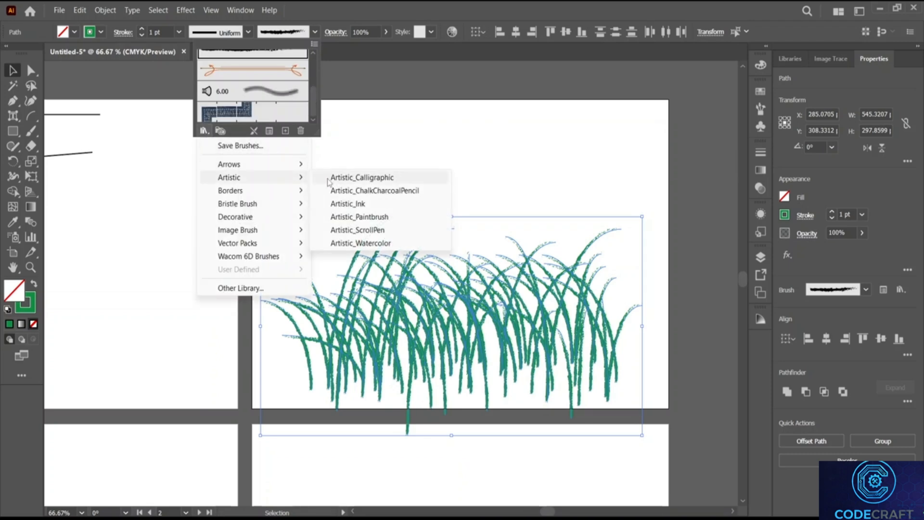
{"action": "left_click", "coordinate": [361, 216]}
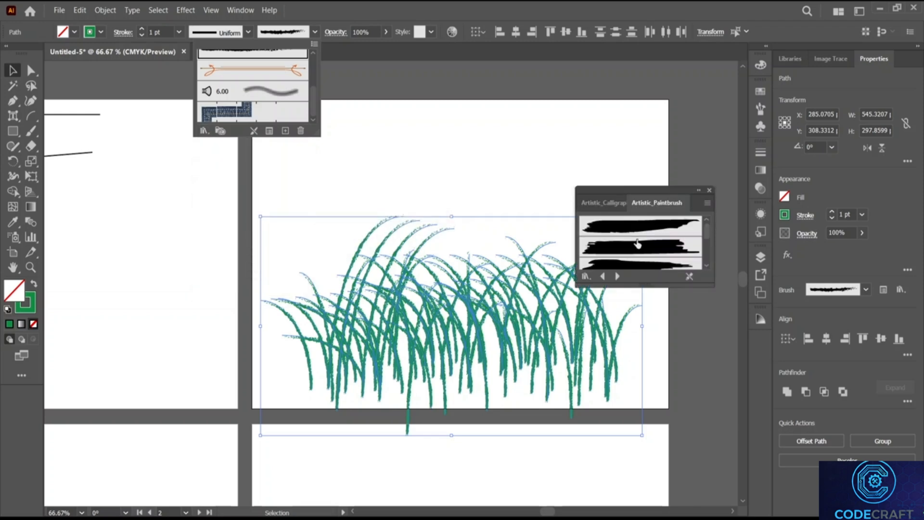
Step: Try several Artistic_Paintbrush brushes on the grass, including speckled and dry black ones
{"action": "left_click", "coordinate": [645, 229]}
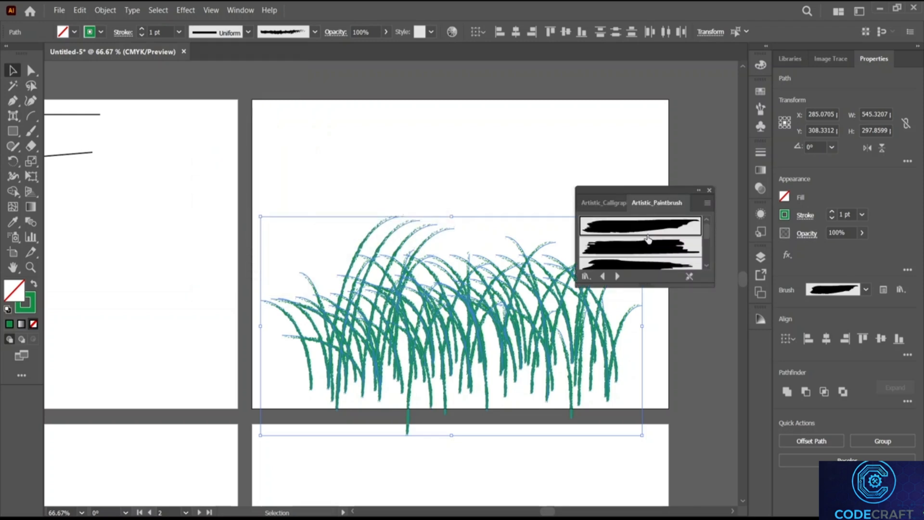
{"action": "left_click", "coordinate": [651, 253]}
{"action": "left_click", "coordinate": [649, 265]}
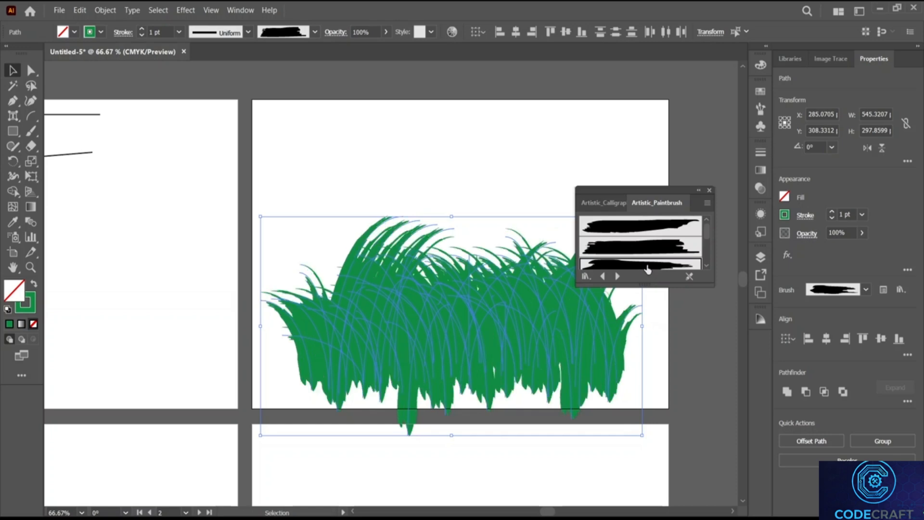
{"action": "scroll", "coordinate": [645, 260], "scroll_direction": "down", "scroll_amount": 3}
{"action": "left_click", "coordinate": [648, 235]}
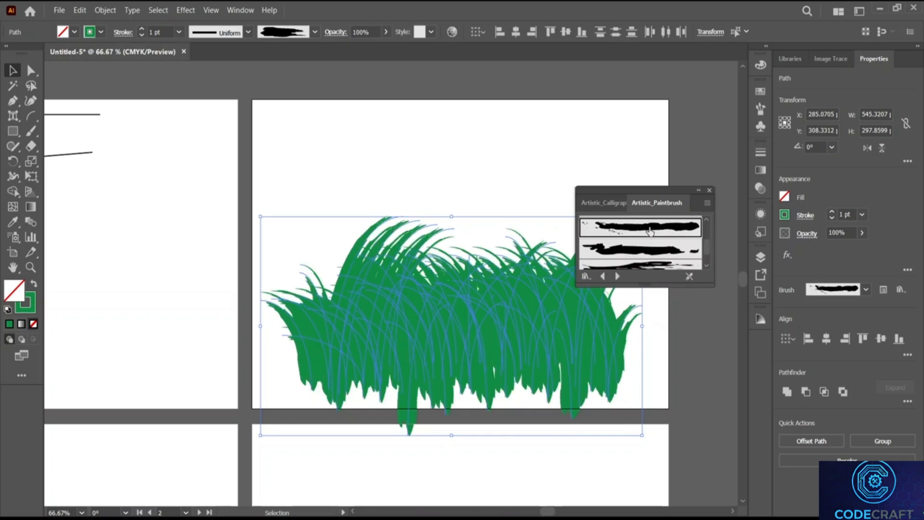
{"action": "scroll", "coordinate": [656, 237], "scroll_direction": "down", "scroll_amount": 2}
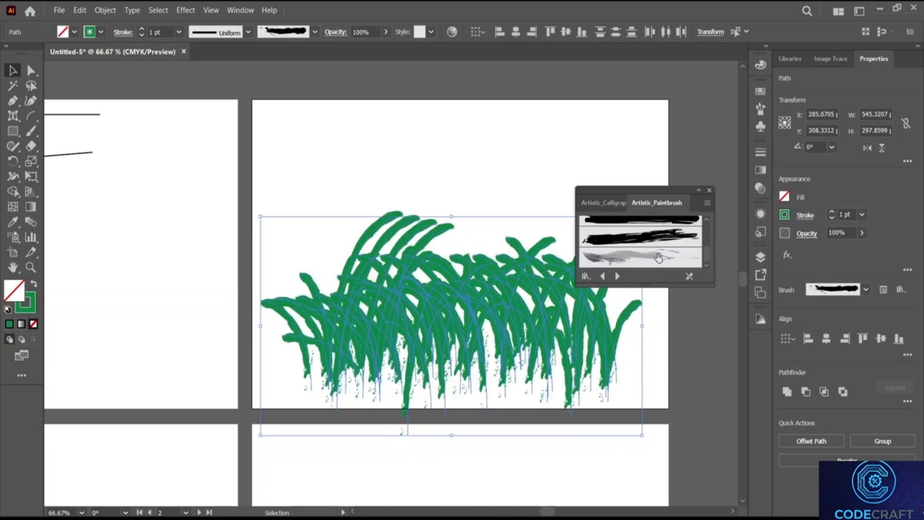
{"action": "left_click", "coordinate": [649, 239]}
{"action": "scroll", "coordinate": [648, 238], "scroll_direction": "down", "scroll_amount": 2}
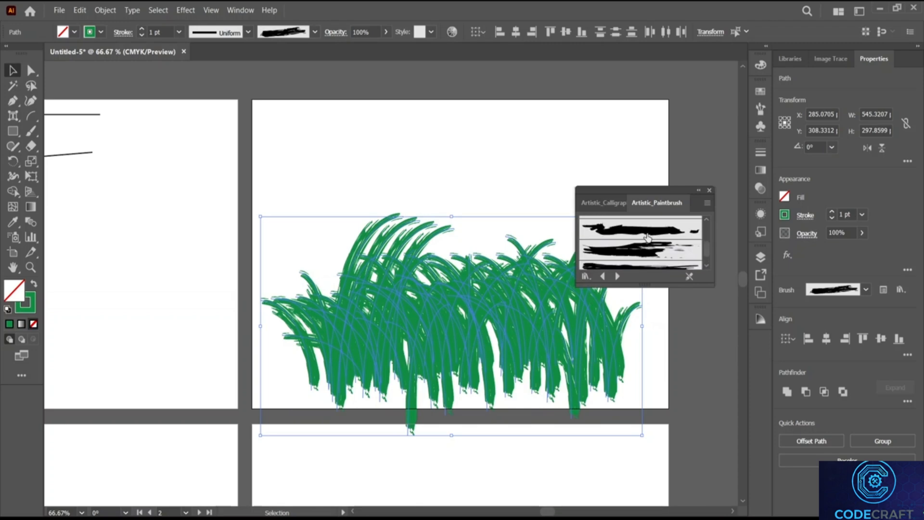
{"action": "left_click", "coordinate": [655, 253]}
{"action": "scroll", "coordinate": [656, 253], "scroll_direction": "down", "scroll_amount": 2}
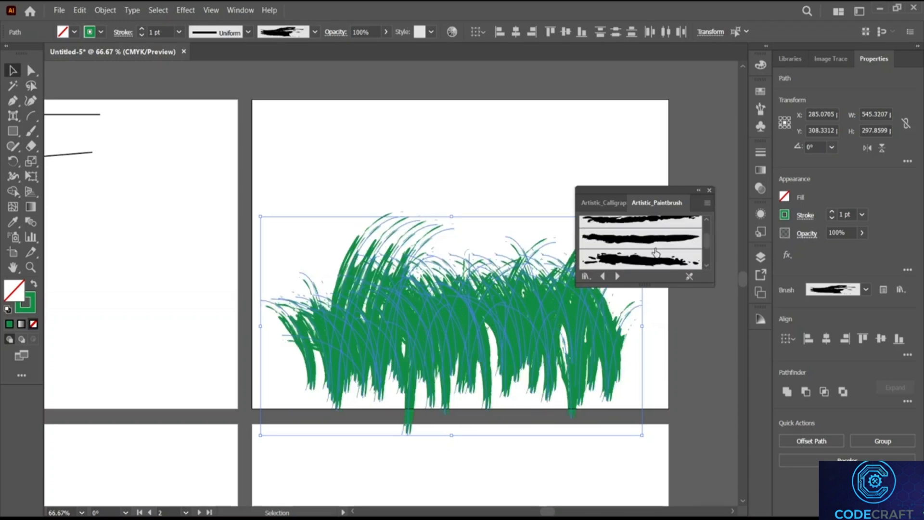
{"action": "scroll", "coordinate": [654, 248], "scroll_direction": "down", "scroll_amount": 6}
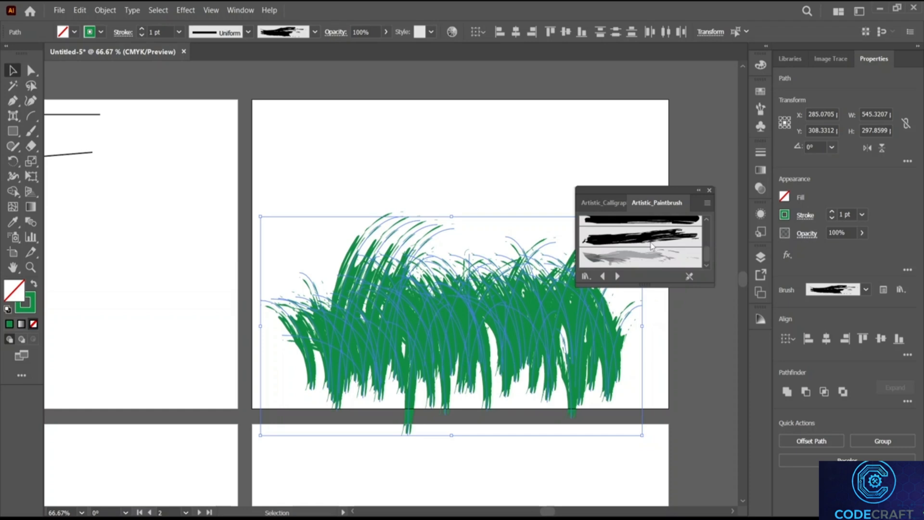
{"action": "scroll", "coordinate": [656, 261], "scroll_direction": "up", "scroll_amount": 7}
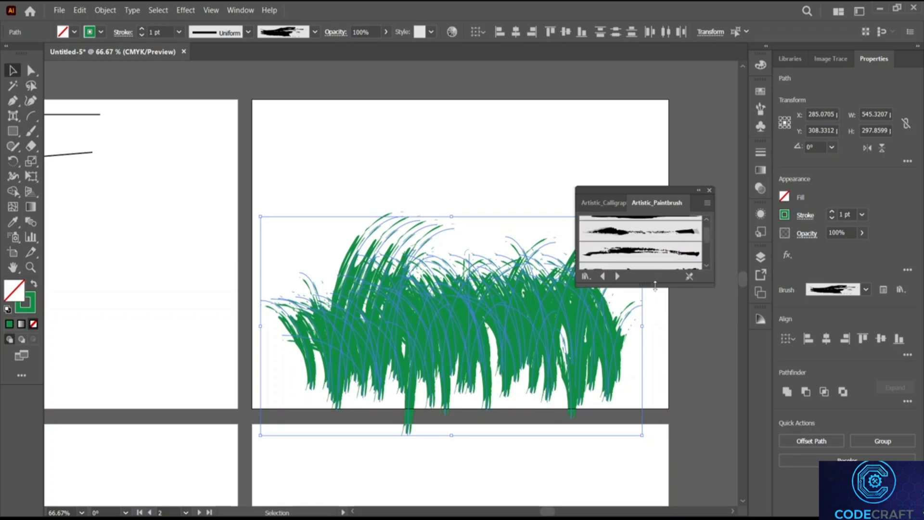
{"action": "left_click_drag", "start_coordinate": [652, 284], "coordinate": [652, 466]}
{"action": "scroll", "coordinate": [654, 384], "scroll_direction": "up", "scroll_amount": 2}
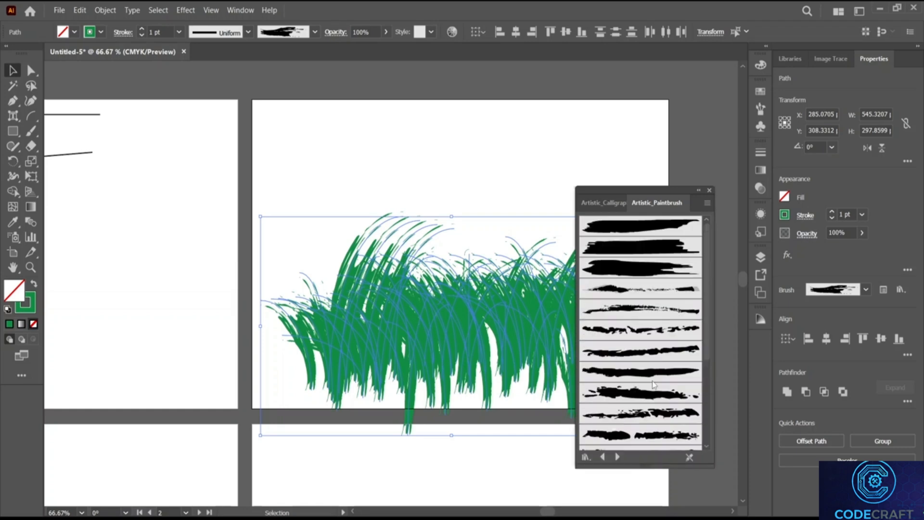
Step: Switch to the Artistic_ScrollPen library, apply a tapering Scroll Pen brush, and deselect the grass
{"action": "left_click", "coordinate": [618, 458]}
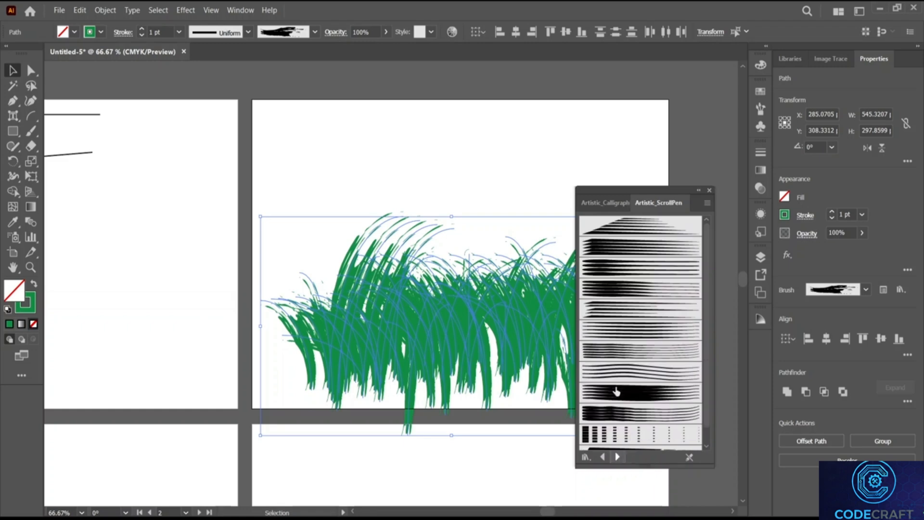
{"action": "left_click", "coordinate": [624, 225]}
{"action": "left_click", "coordinate": [638, 252]}
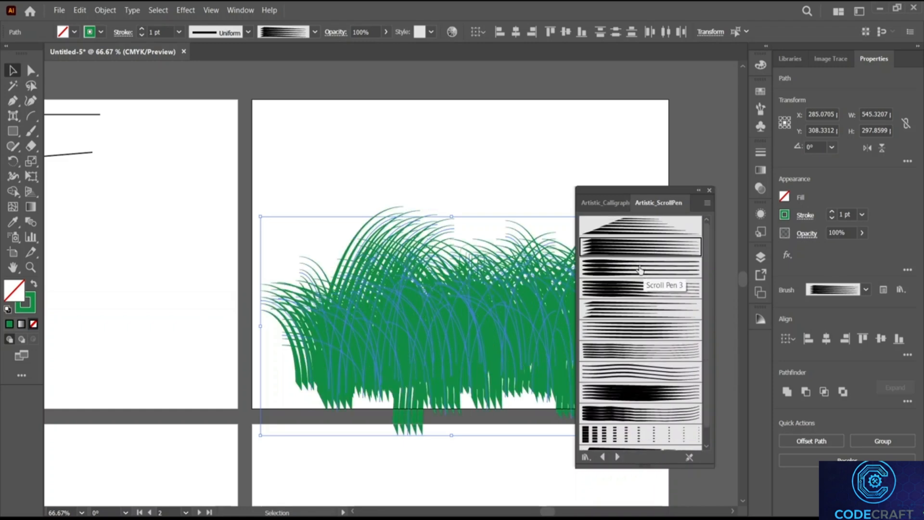
{"action": "left_click", "coordinate": [638, 266]}
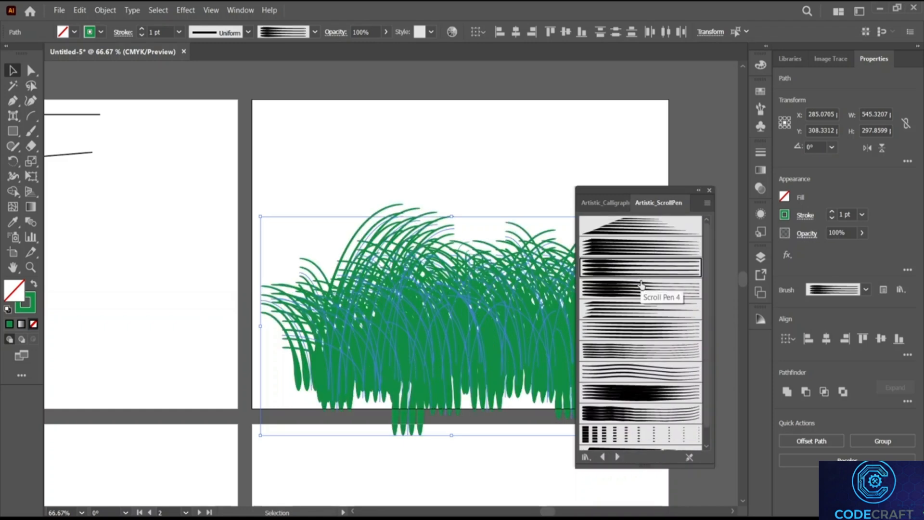
{"action": "left_click", "coordinate": [646, 291]}
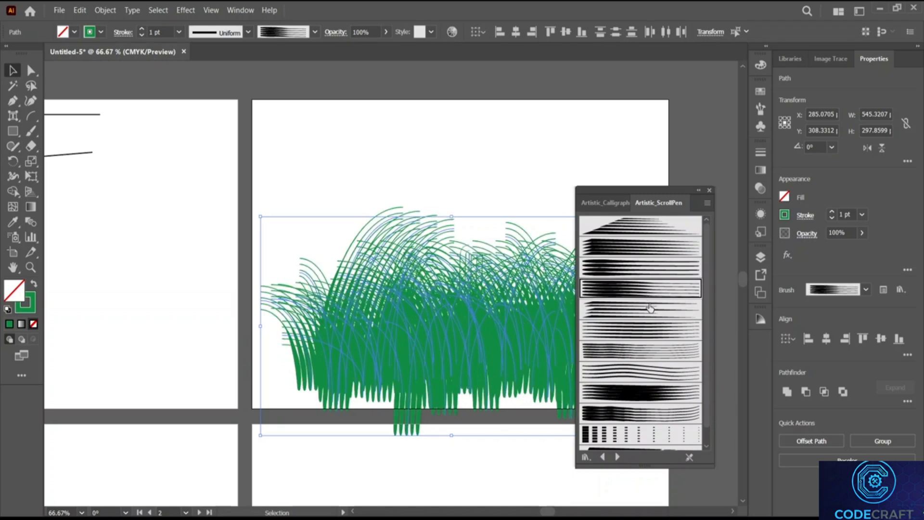
{"action": "left_click", "coordinate": [650, 308]}
{"action": "left_click", "coordinate": [411, 146]}
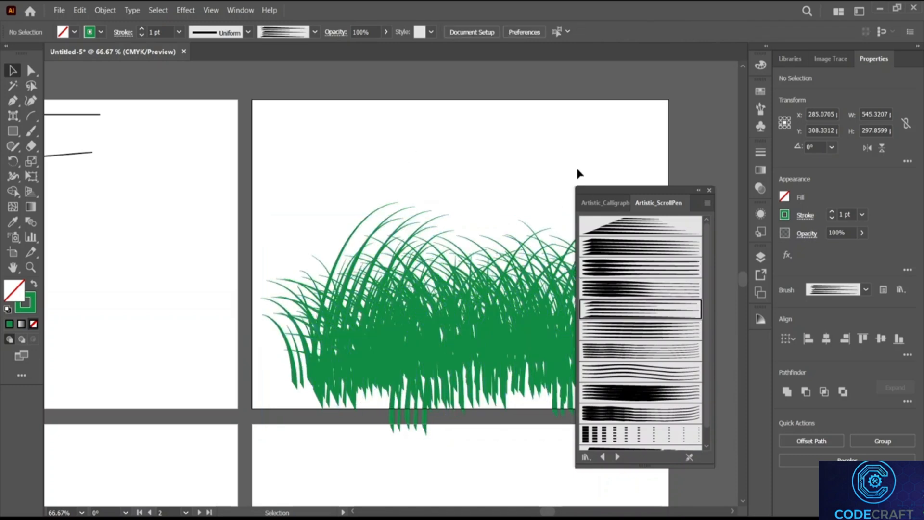
{"action": "left_click_drag", "start_coordinate": [676, 191], "coordinate": [813, 140]}
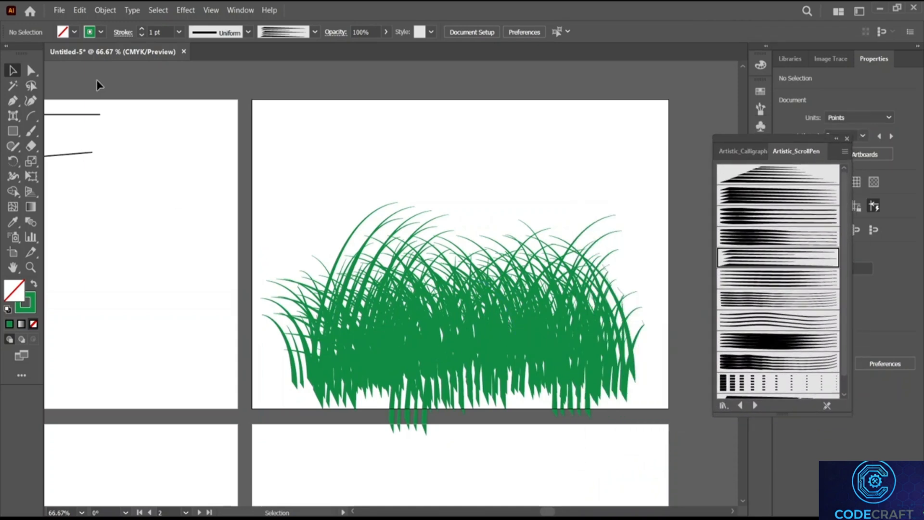
Step: Draw a rectangle across the base of the grass and fill it white
{"action": "left_click", "coordinate": [12, 131]}
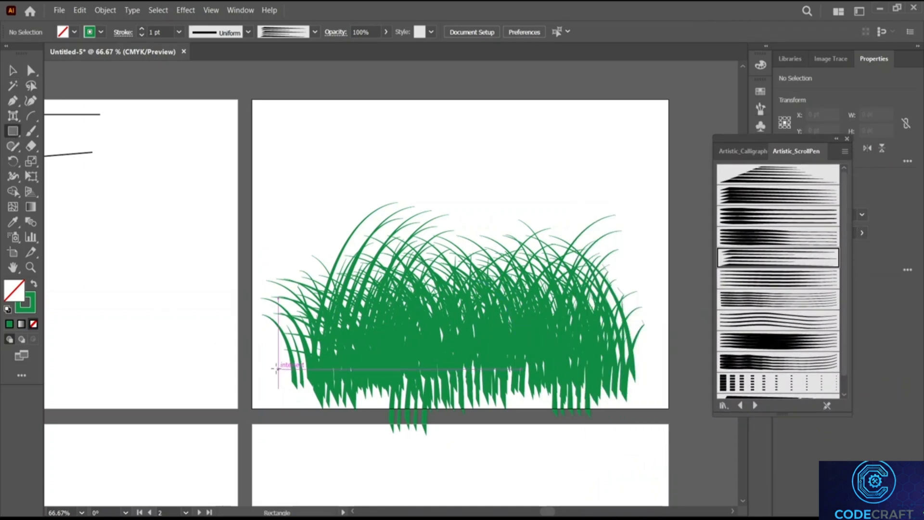
{"action": "left_click_drag", "start_coordinate": [279, 368], "coordinate": [655, 409]}
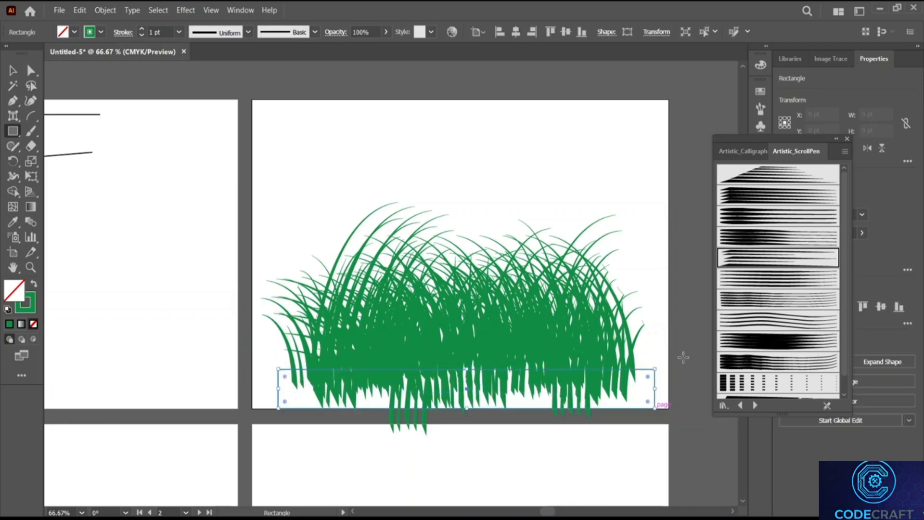
{"action": "left_click", "coordinate": [847, 139]}
{"action": "left_click", "coordinate": [784, 197]}
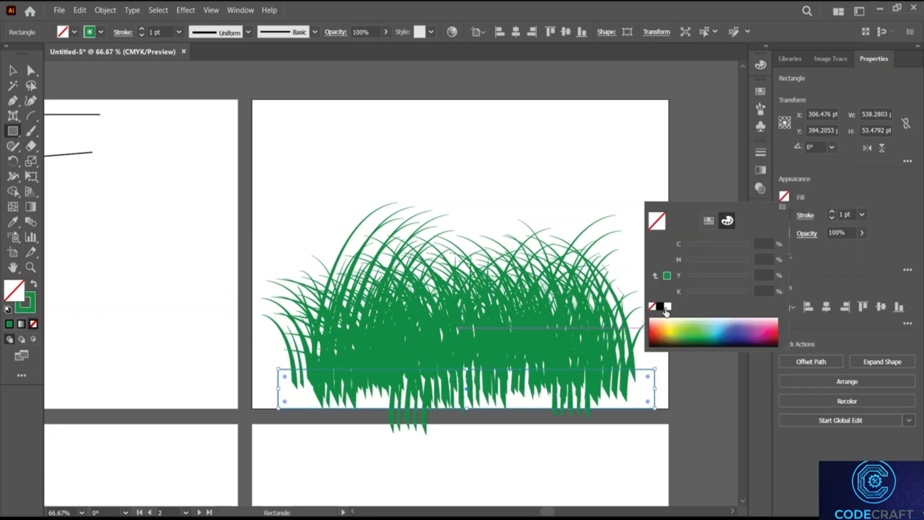
{"action": "left_click", "coordinate": [668, 307]}
{"action": "left_click", "coordinate": [502, 163]}
{"action": "left_click", "coordinate": [502, 164]}
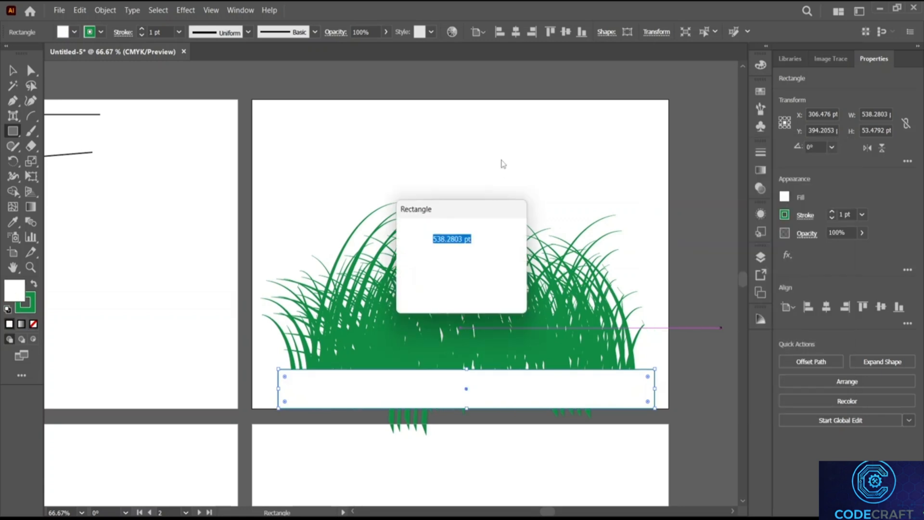
{"action": "left_click", "coordinate": [492, 288]}
Step: Clean up the grass blades hanging below the artboard and reselect the white rectangle
{"action": "key", "text": "v"}
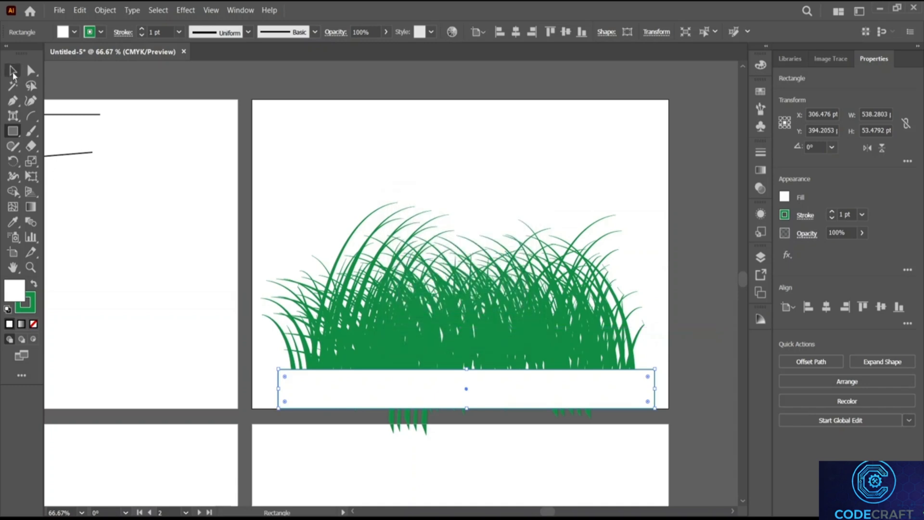
{"action": "left_click", "coordinate": [267, 157]}
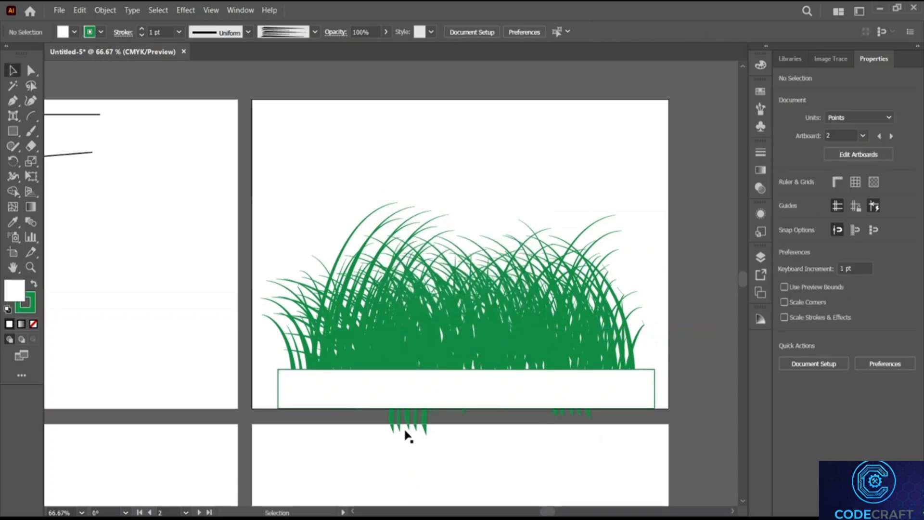
{"action": "left_click_drag", "start_coordinate": [580, 427], "coordinate": [628, 432]}
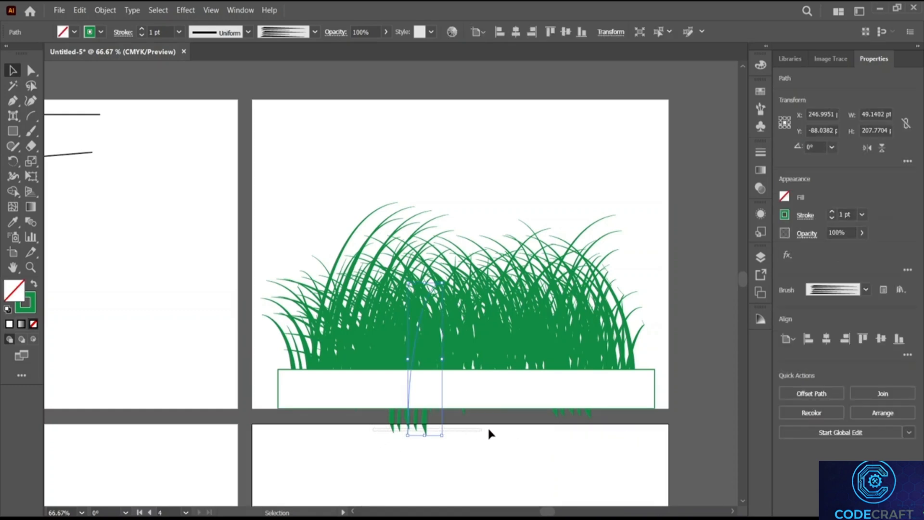
{"action": "left_click_drag", "start_coordinate": [567, 424], "coordinate": [615, 417]}
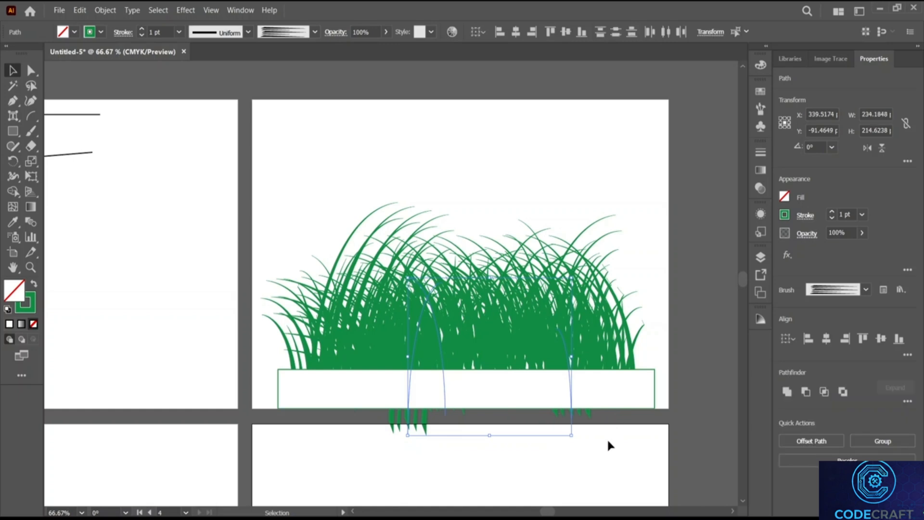
{"action": "left_click", "coordinate": [492, 428]}
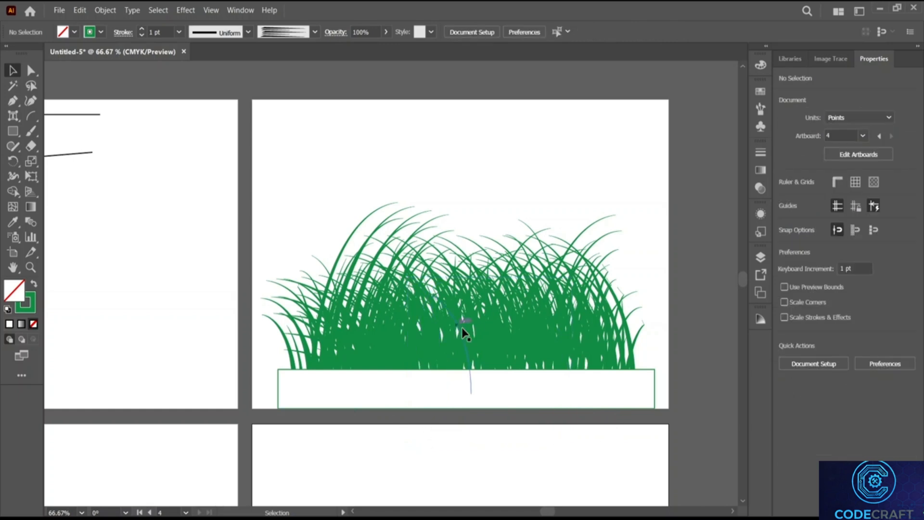
{"action": "left_click", "coordinate": [566, 155]}
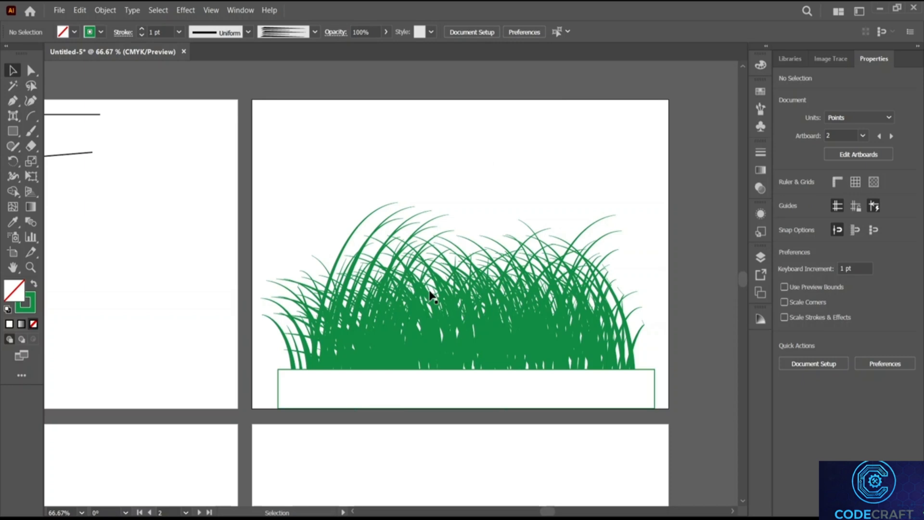
{"action": "left_click", "coordinate": [405, 373]}
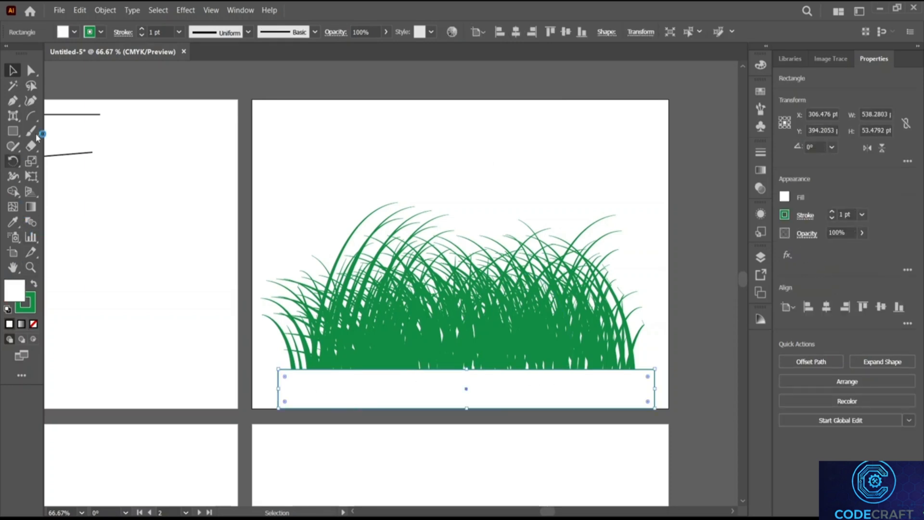
Step: Give the rectangle an orange-red outline and a reddish-brown soil fill
{"action": "right_click", "coordinate": [30, 121]}
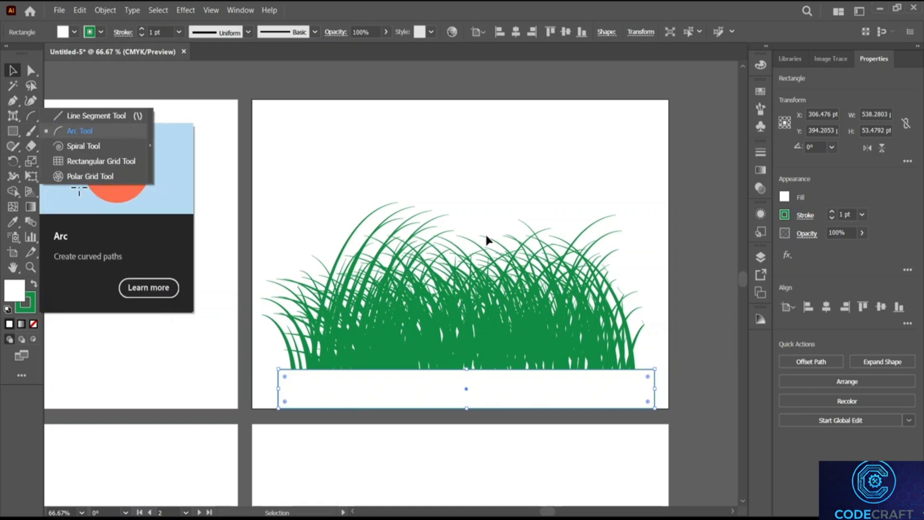
{"action": "left_click", "coordinate": [780, 218]}
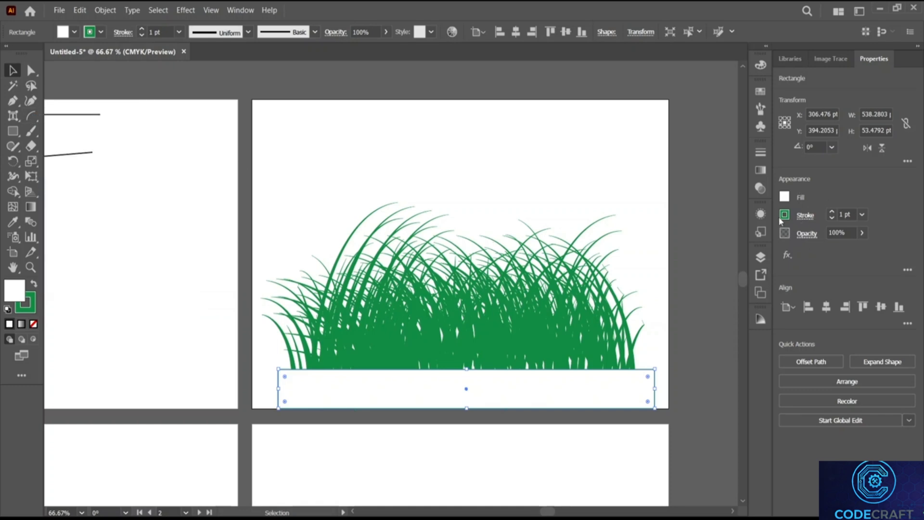
{"action": "left_click", "coordinate": [785, 215]}
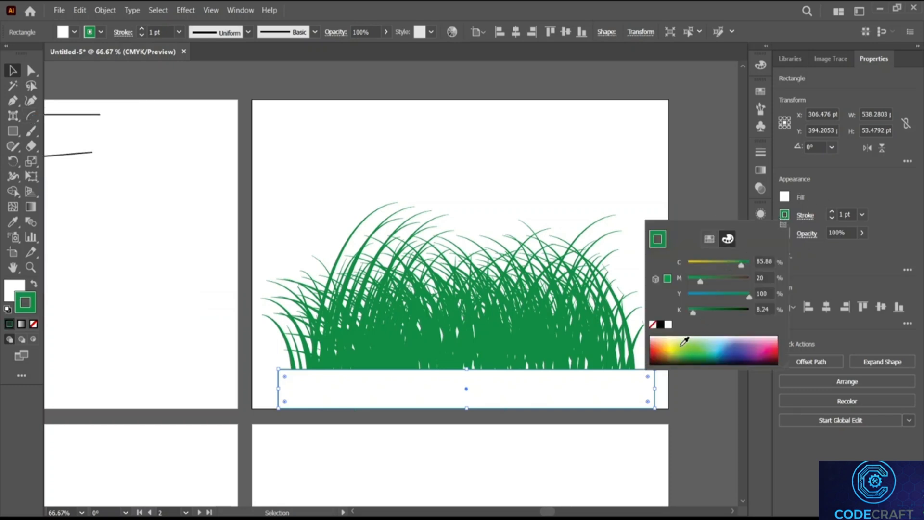
{"action": "left_click", "coordinate": [659, 345]}
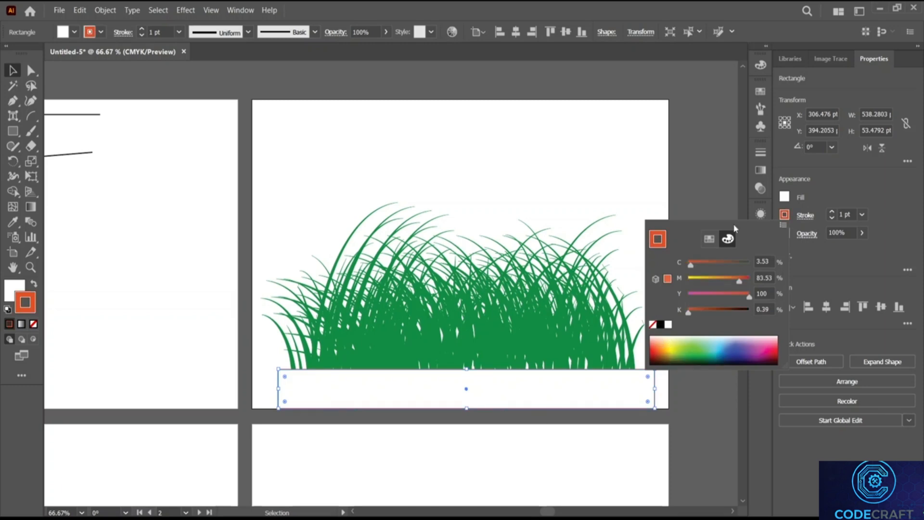
{"action": "left_click", "coordinate": [785, 197]}
{"action": "left_click", "coordinate": [785, 197]}
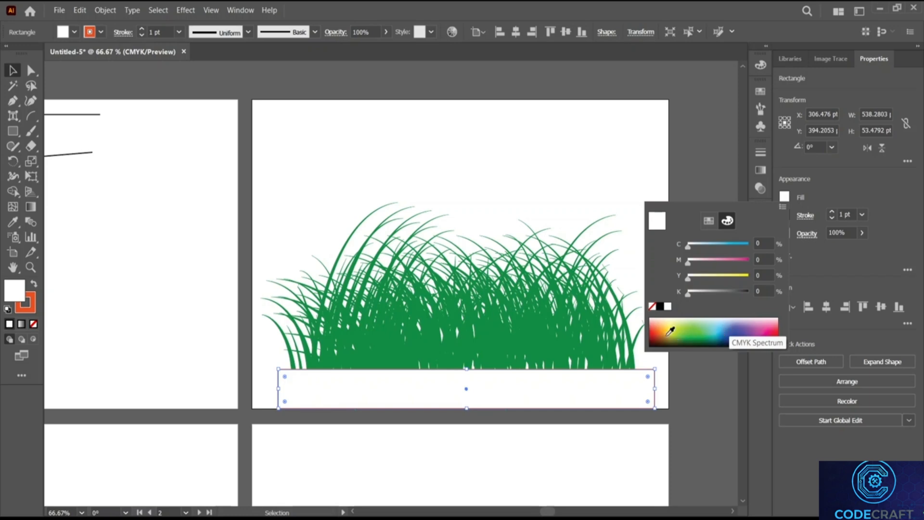
{"action": "left_click", "coordinate": [662, 338]}
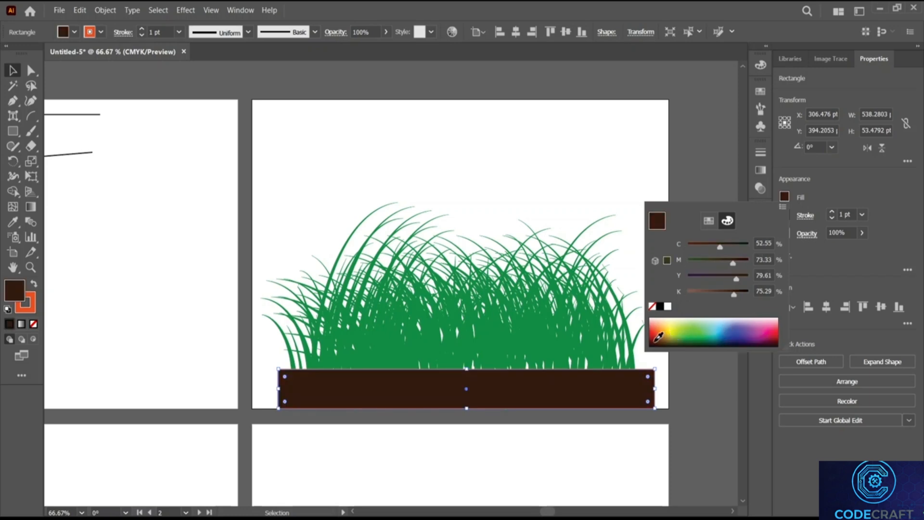
{"action": "left_click", "coordinate": [659, 336]}
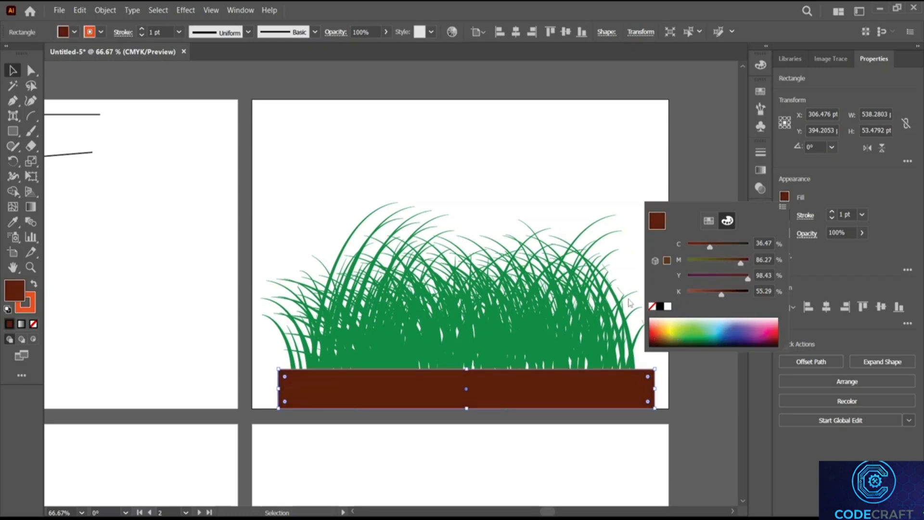
{"action": "left_click", "coordinate": [579, 210]}
Step: Thin all the grass blade strokes to 0.5 pt
{"action": "left_click_drag", "start_coordinate": [235, 188], "coordinate": [665, 336]}
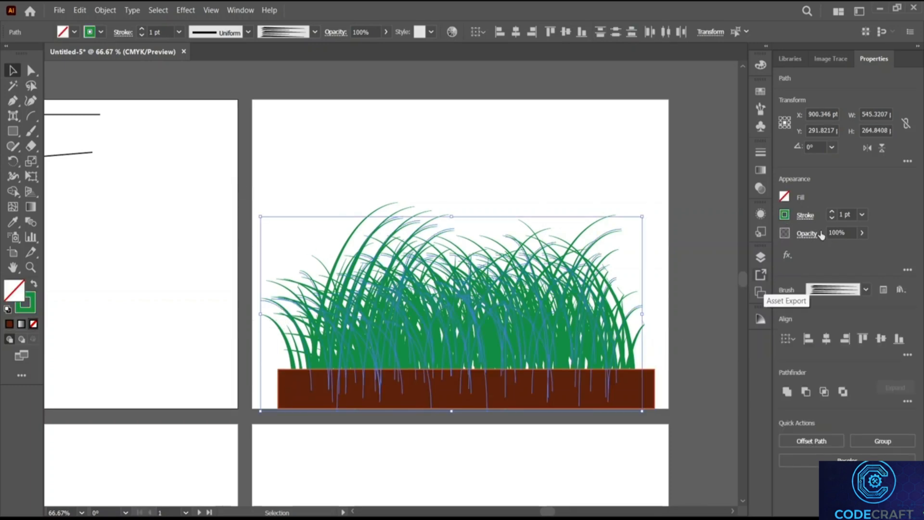
{"action": "key", "text": "Up"}
{"action": "key", "text": "Up"}
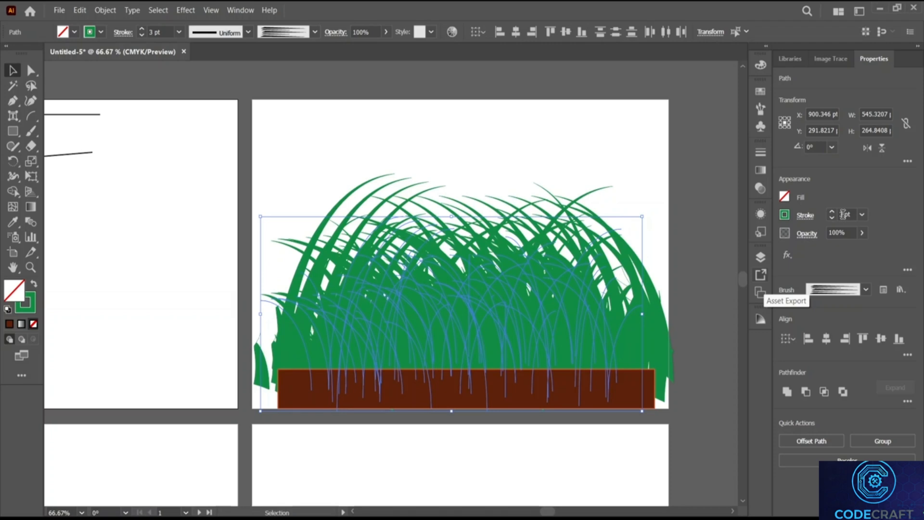
{"action": "key", "text": "Down"}
{"action": "key", "text": "Down"}
{"action": "key", "text": "Down"}
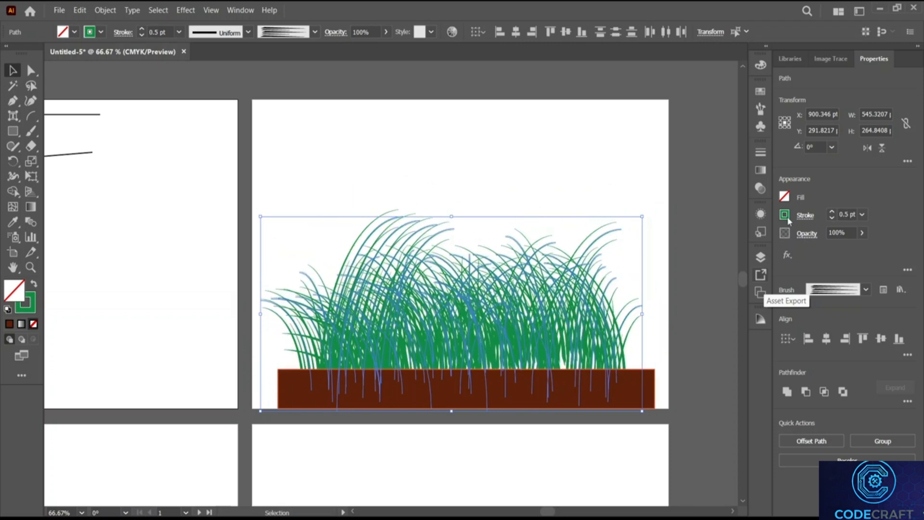
{"action": "left_click", "coordinate": [619, 129]}
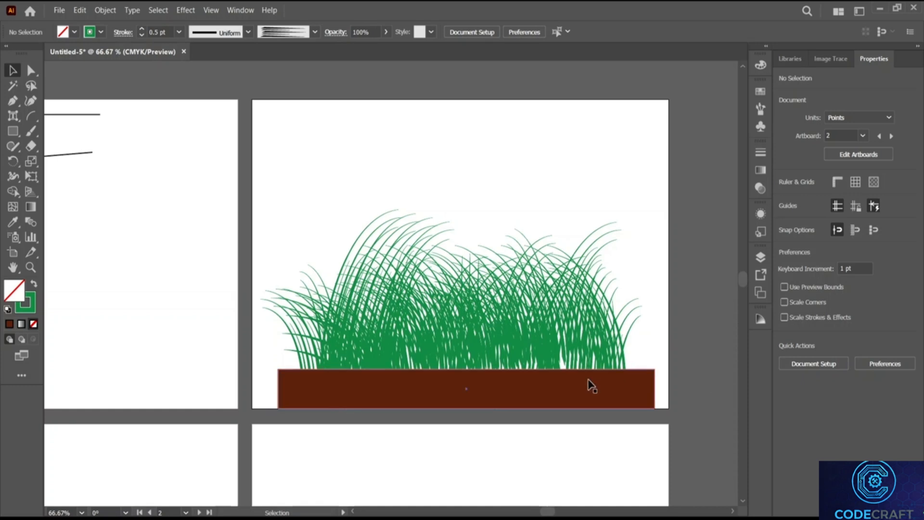
{"action": "scroll", "coordinate": [547, 234], "scroll_direction": "left", "scroll_amount": 2}
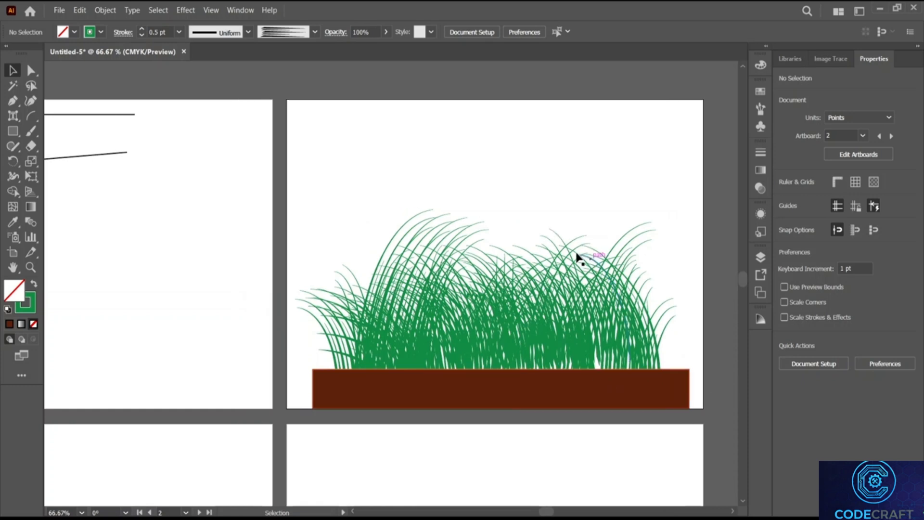
Step: Pick the Spiral Tool from the Line Segment tool group and scroll across the artboards
{"action": "left_click", "coordinate": [32, 117]}
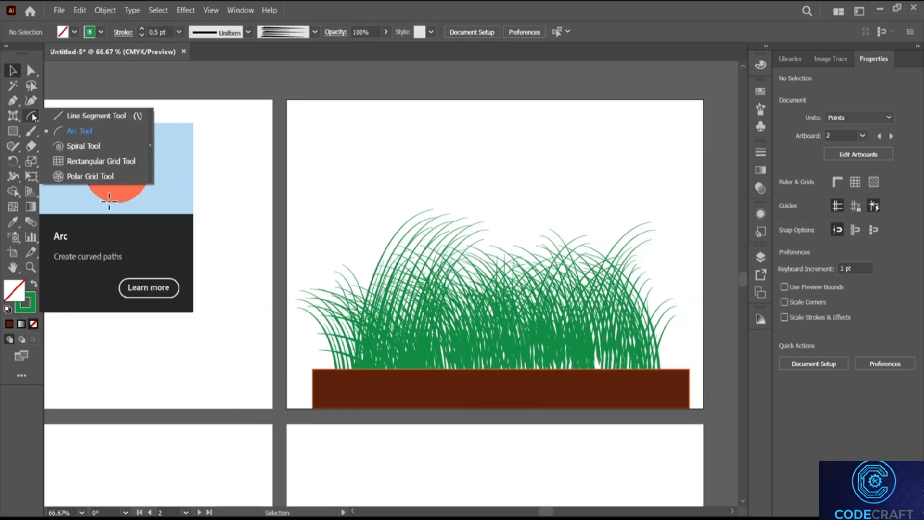
{"action": "left_click", "coordinate": [82, 145]}
{"action": "scroll", "coordinate": [148, 163], "scroll_direction": "down", "scroll_amount": 5}
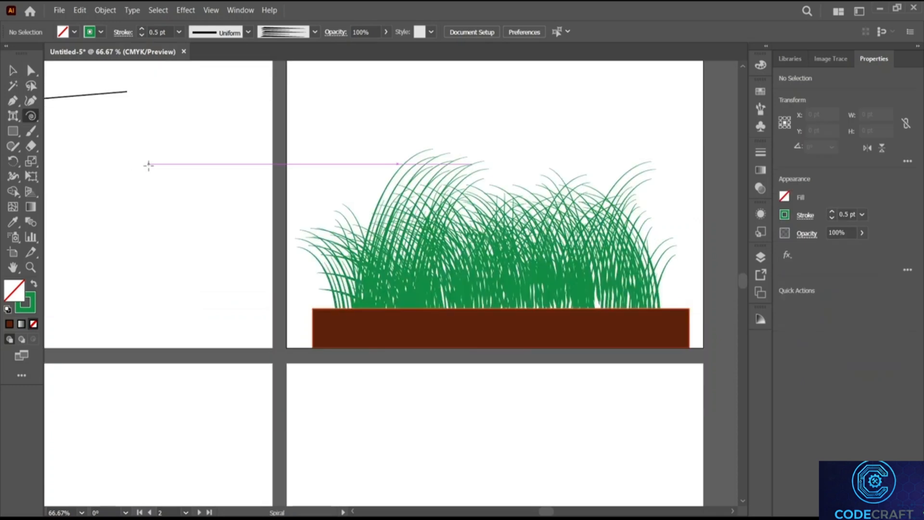
{"action": "scroll", "coordinate": [152, 164], "scroll_direction": "left", "scroll_amount": 2}
{"action": "scroll", "coordinate": [152, 163], "scroll_direction": "left", "scroll_amount": 4}
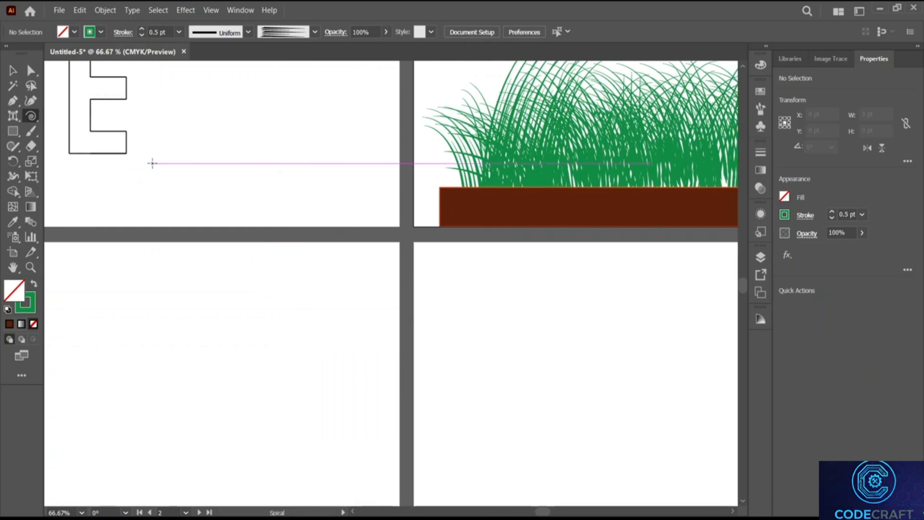
{"action": "scroll", "coordinate": [152, 163], "scroll_direction": "down", "scroll_amount": 2}
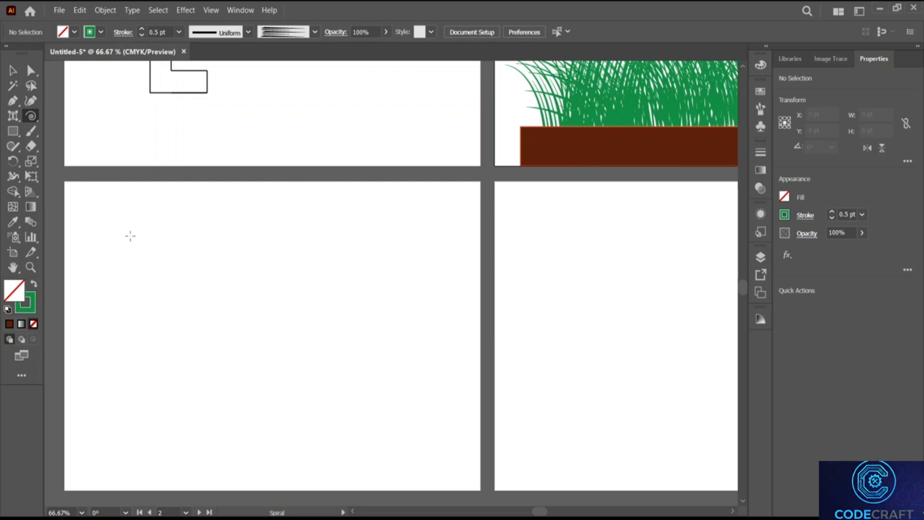
Step: Switch to the Arc Tool and scroll back to the grass-and-soil artboard
{"action": "right_click", "coordinate": [32, 114]}
{"action": "left_click", "coordinate": [116, 150]}
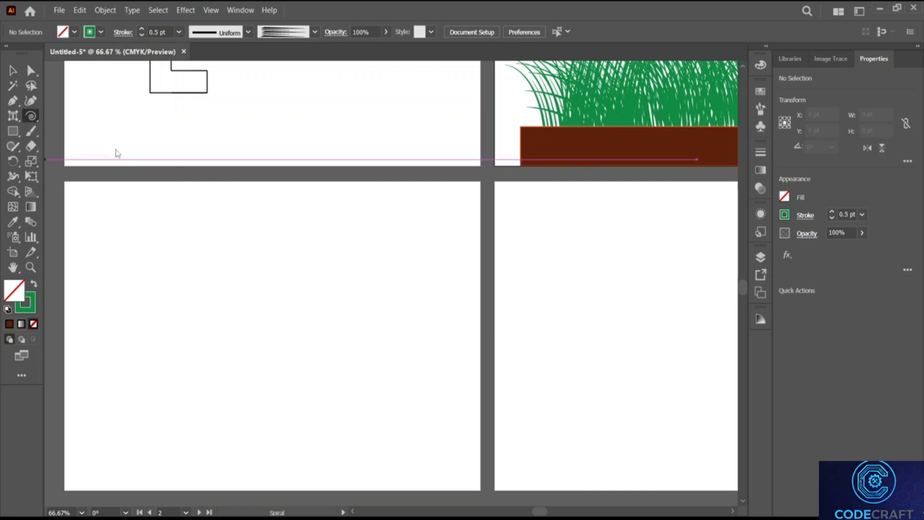
{"action": "scroll", "coordinate": [388, 241], "scroll_direction": "up", "scroll_amount": 5}
{"action": "scroll", "coordinate": [413, 241], "scroll_direction": "right", "scroll_amount": 4}
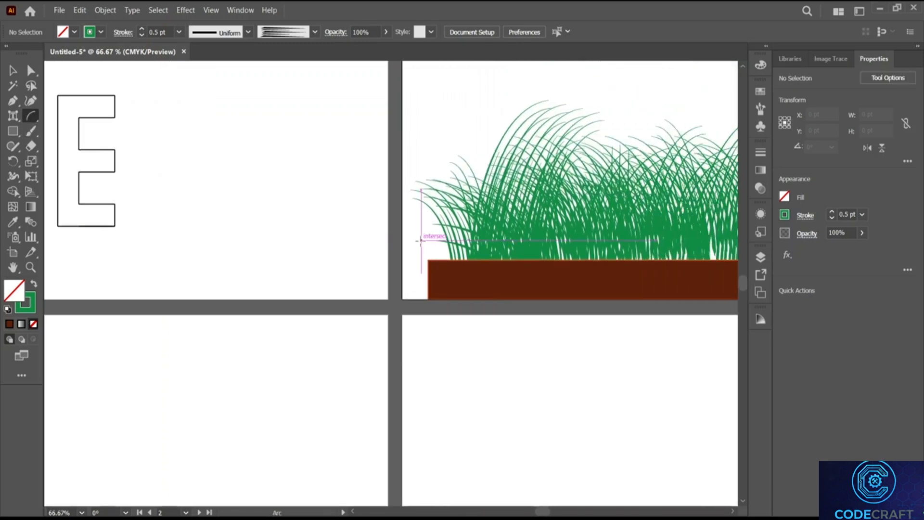
{"action": "scroll", "coordinate": [420, 240], "scroll_direction": "right", "scroll_amount": 5}
{"action": "scroll", "coordinate": [591, 260], "scroll_direction": "up", "scroll_amount": 5}
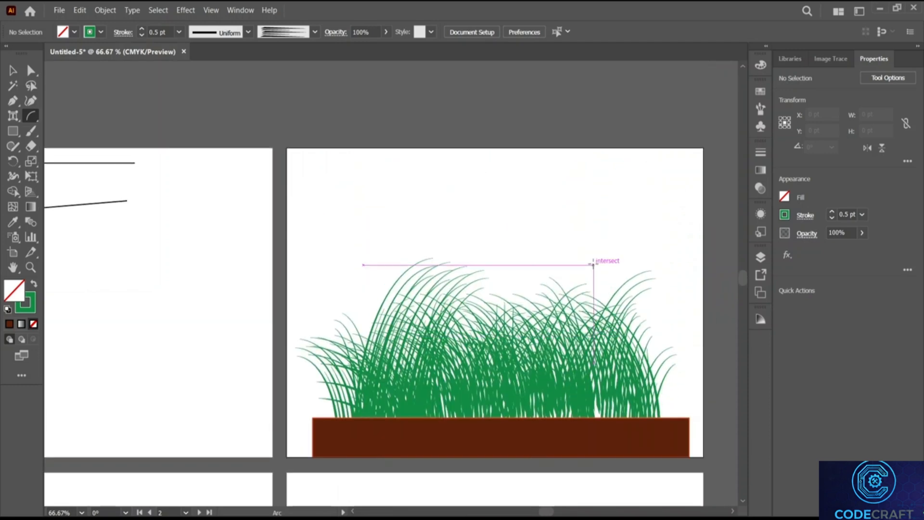
Step: Set the Arc tool's type to Open in the arc settings and create an arc
{"action": "left_click_drag", "start_coordinate": [31, 115], "coordinate": [70, 131]}
{"action": "left_click", "coordinate": [378, 205]}
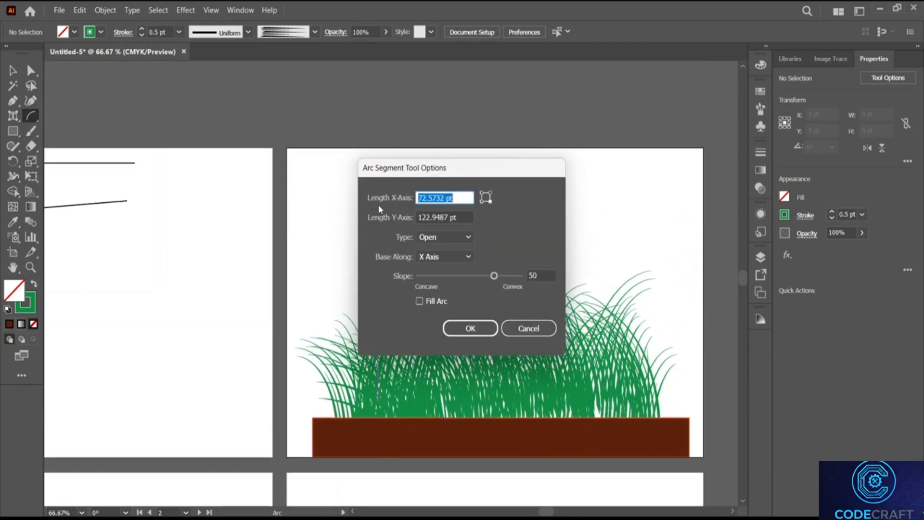
{"action": "left_click_drag", "start_coordinate": [438, 165], "coordinate": [399, 114]}
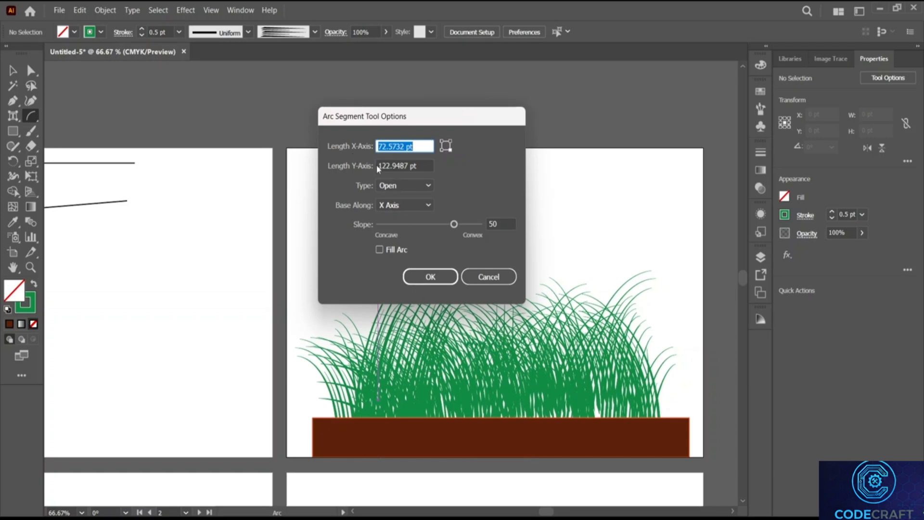
{"action": "left_click", "coordinate": [397, 185]}
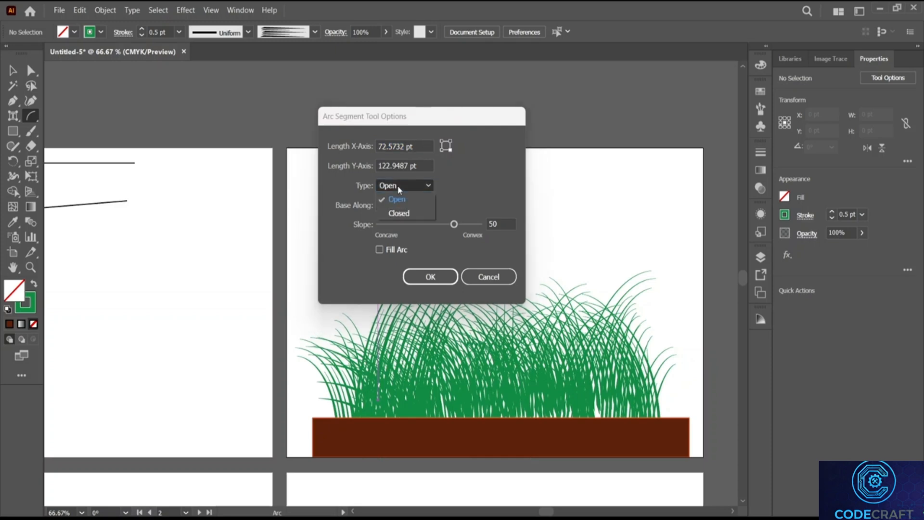
{"action": "left_click", "coordinate": [399, 213]}
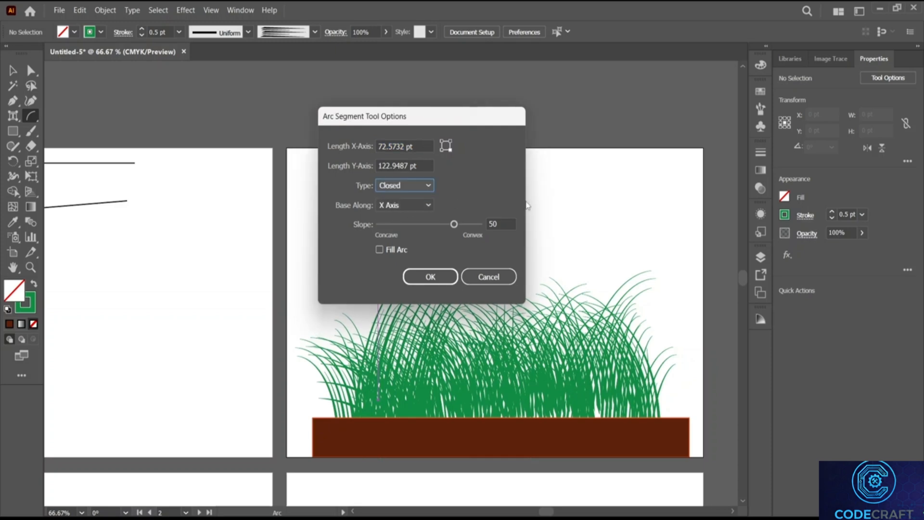
{"action": "left_click", "coordinate": [409, 187]}
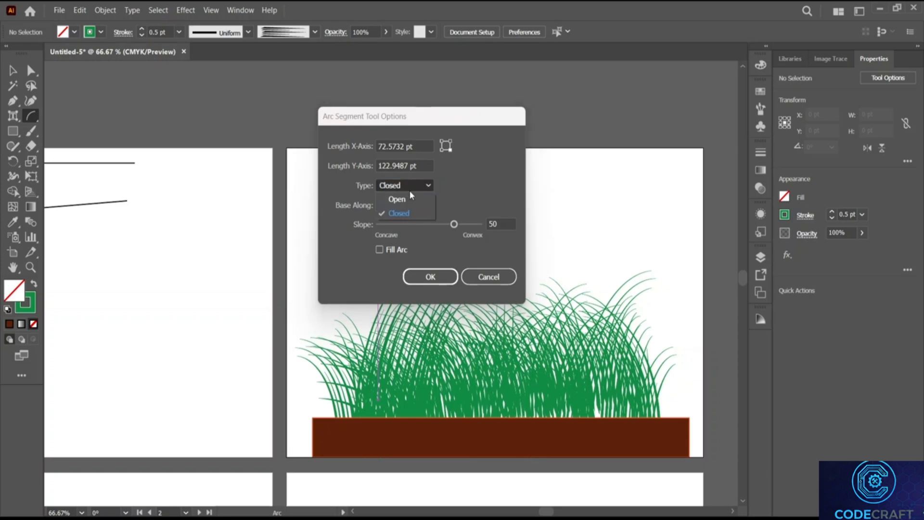
{"action": "left_click", "coordinate": [406, 198]}
{"action": "left_click", "coordinate": [428, 277]}
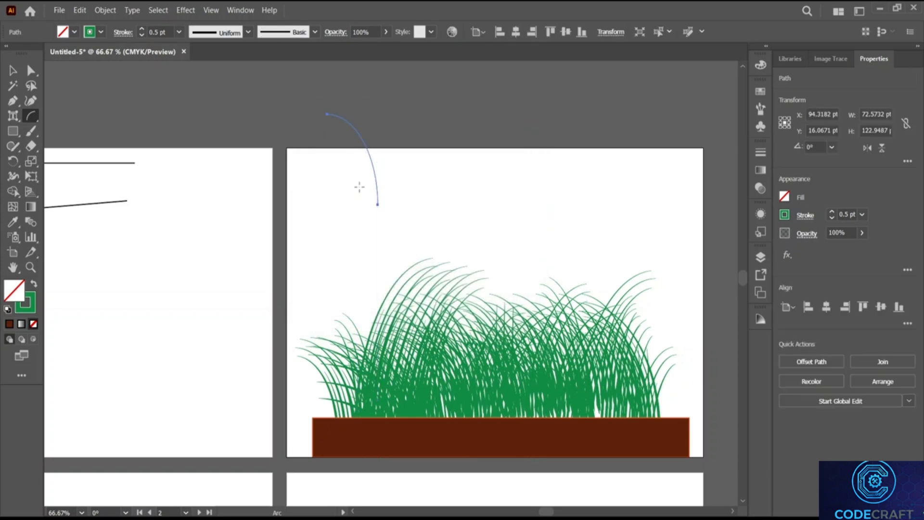
Step: Draw an open arc near the artboard top with a 5 pt stroke and delete the leftover thin arc
{"action": "left_click_drag", "start_coordinate": [402, 163], "coordinate": [373, 226]}
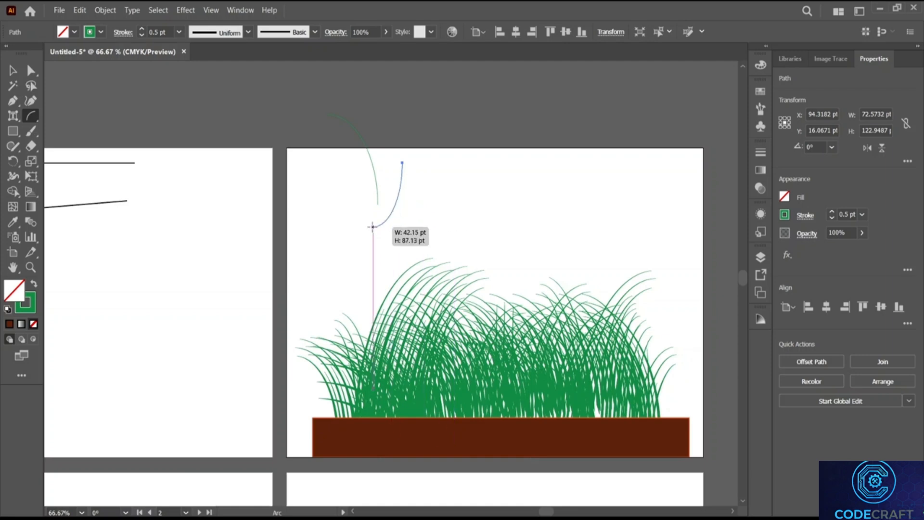
{"action": "double_click", "coordinate": [848, 214]}
{"action": "type", "text": "5"}
{"action": "key", "text": "Return"}
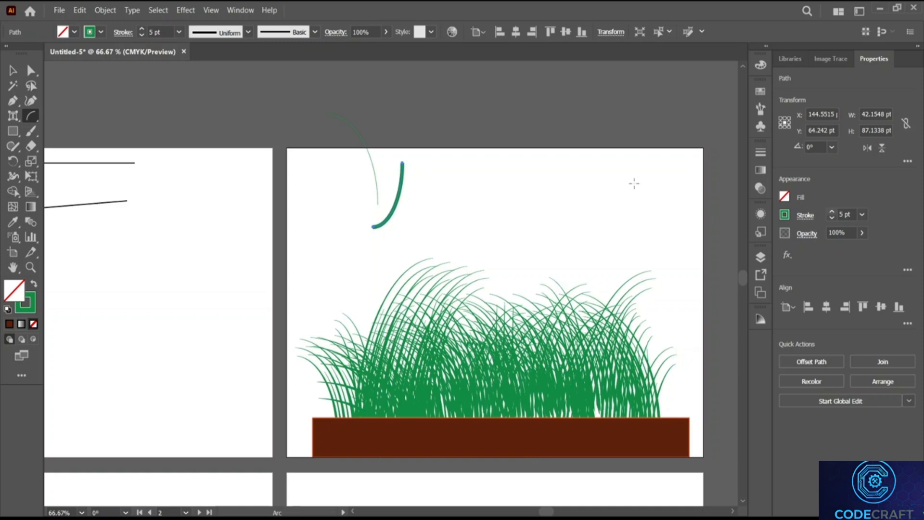
{"action": "left_click", "coordinate": [13, 71]}
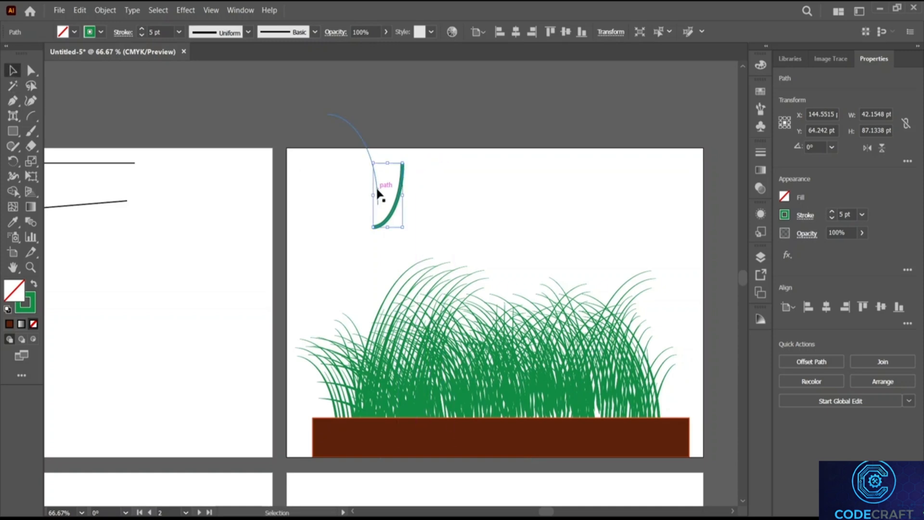
{"action": "left_click", "coordinate": [373, 164]}
{"action": "key", "text": "Delete"}
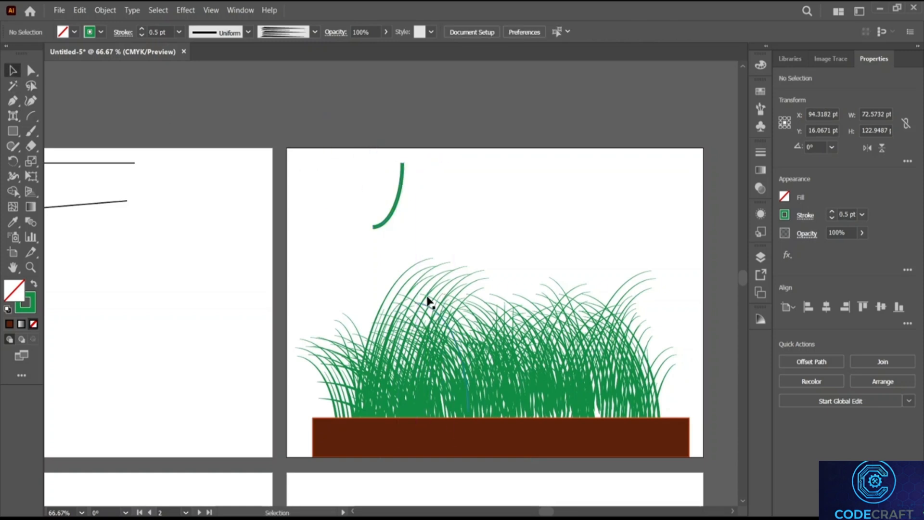
Step: Change the arc type to Closed and create a closed arc
{"action": "left_click", "coordinate": [31, 116]}
{"action": "left_click", "coordinate": [455, 182]}
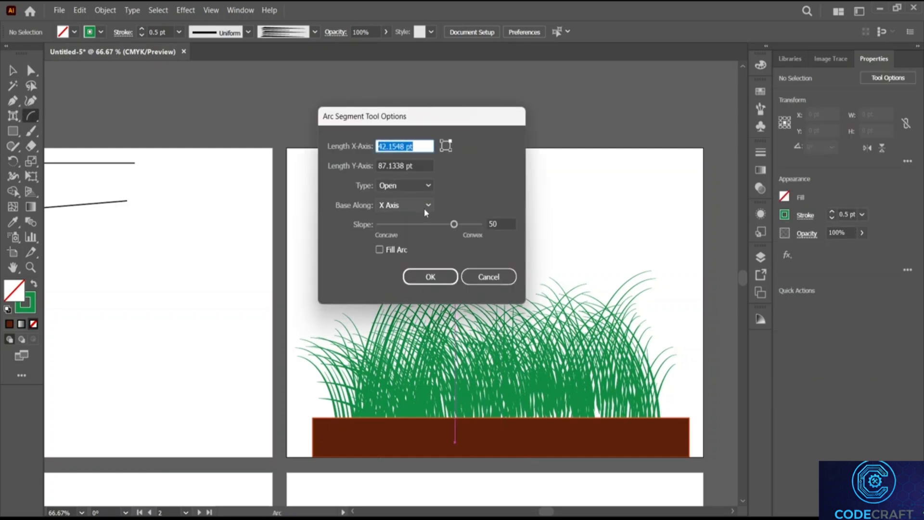
{"action": "left_click", "coordinate": [410, 190]}
{"action": "left_click", "coordinate": [405, 185]}
{"action": "left_click", "coordinate": [411, 209]}
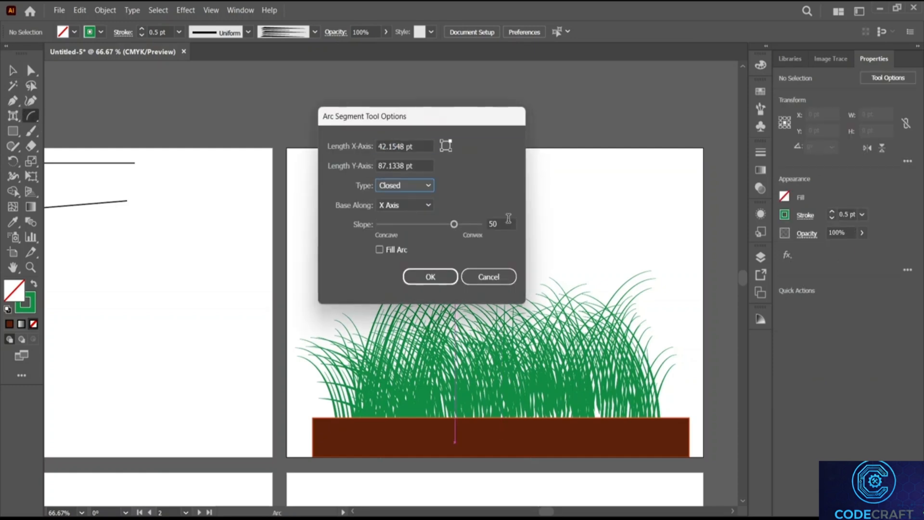
{"action": "left_click", "coordinate": [447, 283]}
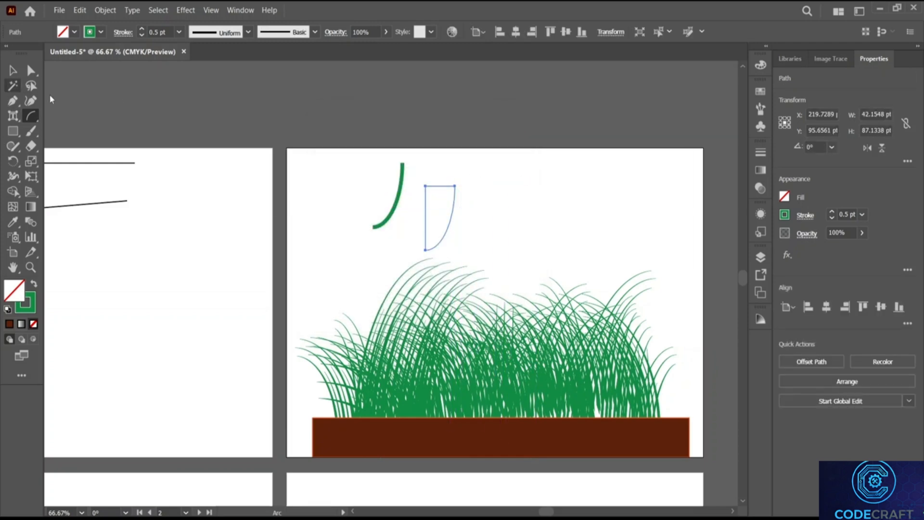
Step: Draw a larger closed quarter-circle to the right and give it a 4 pt stroke
{"action": "left_click_drag", "start_coordinate": [480, 186], "coordinate": [531, 245]}
{"action": "left_click", "coordinate": [844, 213]}
{"action": "type", "text": "2"}
{"action": "key", "text": "Return"}
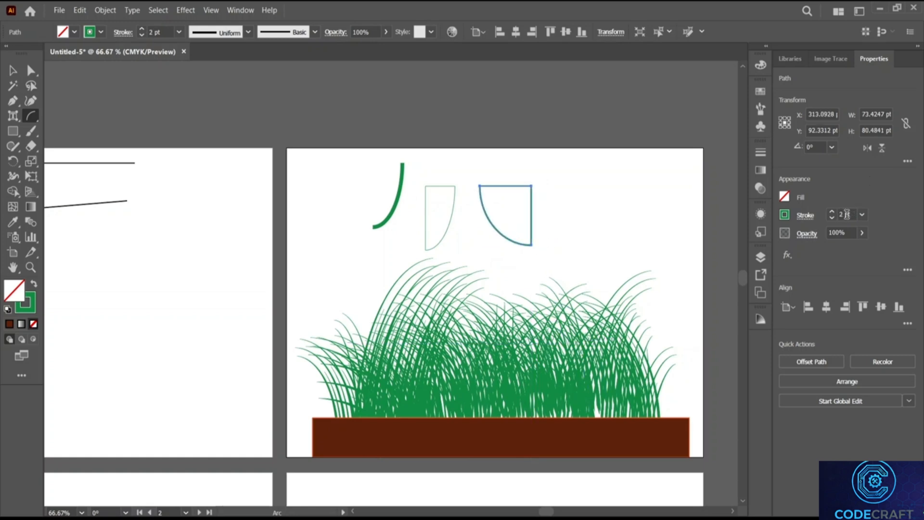
{"action": "type", "text": "4"}
{"action": "key", "text": "Return"}
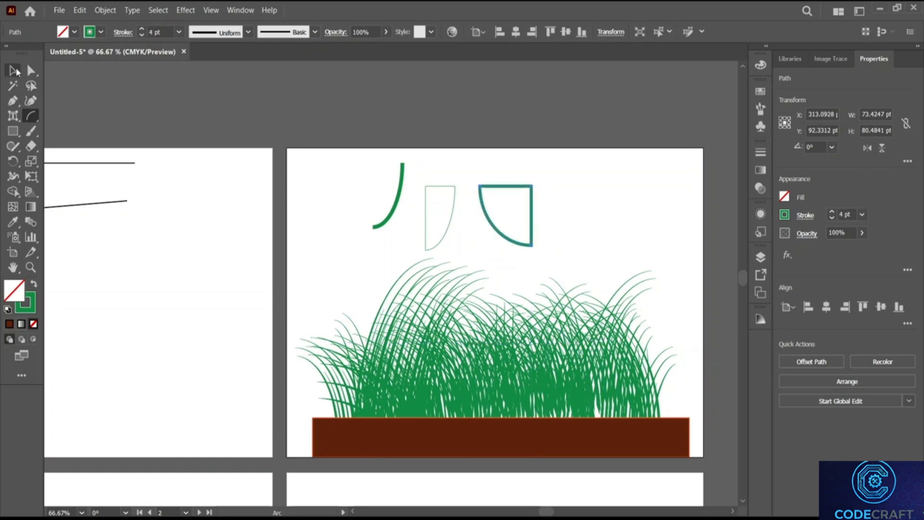
Step: Move the quarter-circle next to the thick open arc
{"action": "left_click", "coordinate": [14, 72]}
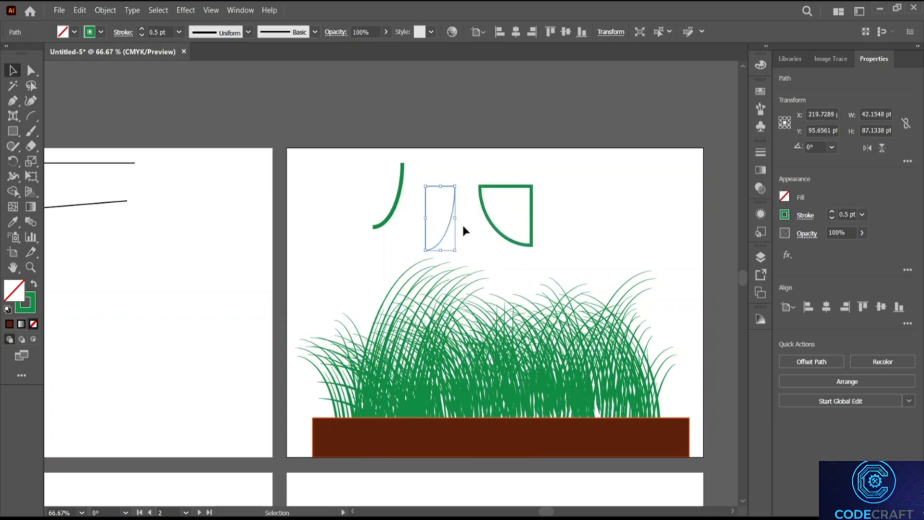
{"action": "left_click", "coordinate": [520, 195]}
{"action": "left_click_drag", "start_coordinate": [522, 193], "coordinate": [466, 172]}
{"action": "left_click", "coordinate": [533, 191]}
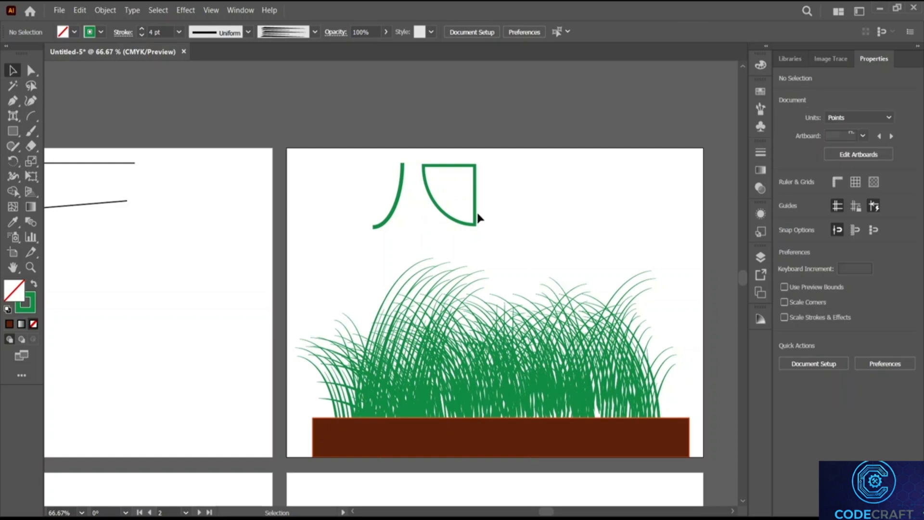
{"action": "left_click", "coordinate": [31, 115]}
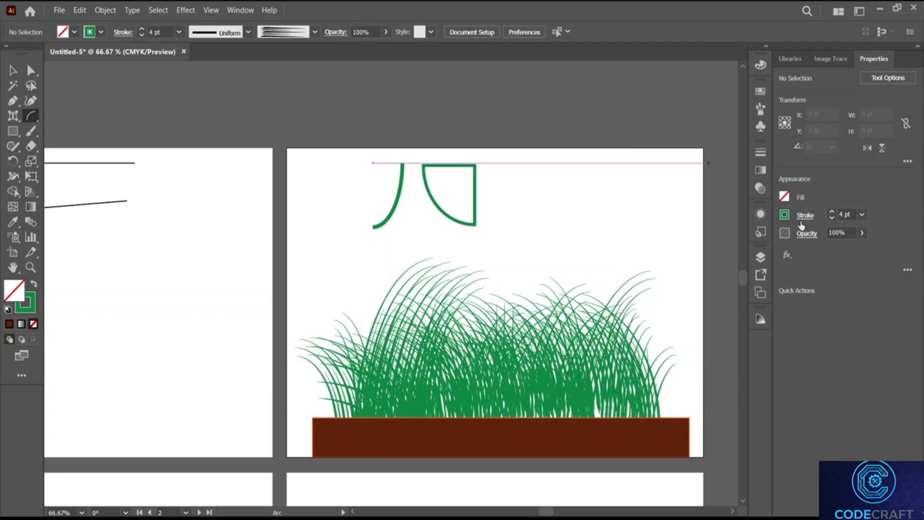
Step: Create a closed arc with Base Along X Axis and slope 100, and move it up beside the others
{"action": "left_click", "coordinate": [513, 219]}
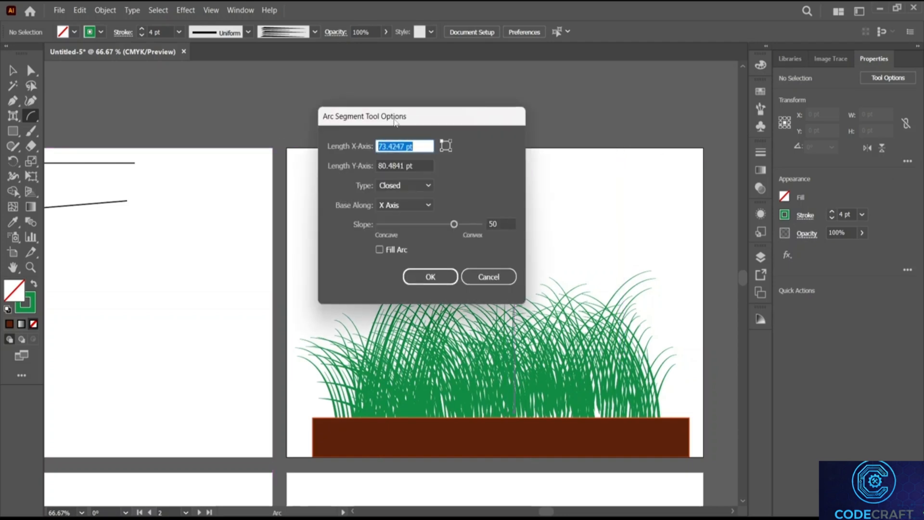
{"action": "left_click", "coordinate": [424, 211]}
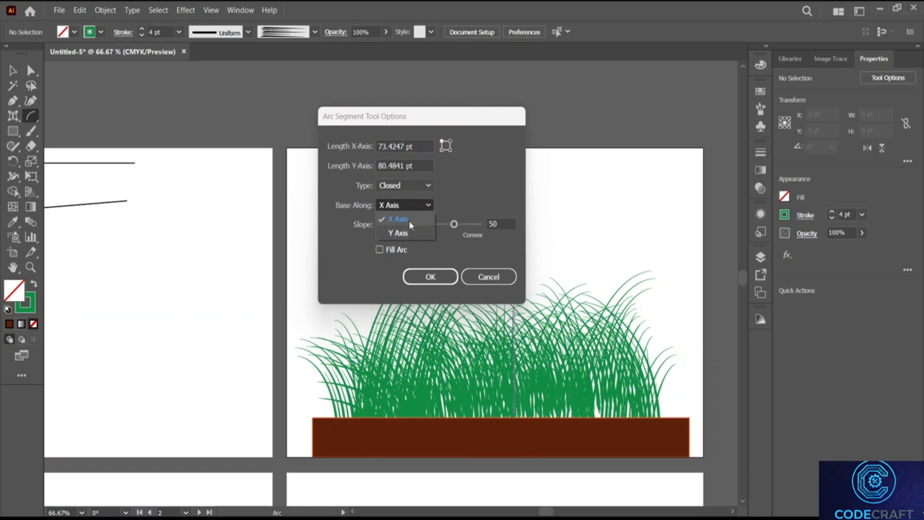
{"action": "left_click", "coordinate": [399, 204]}
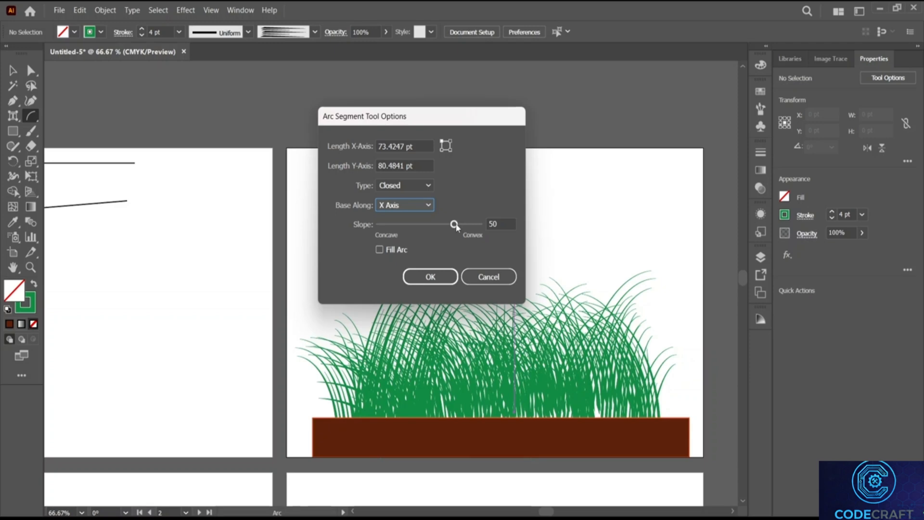
{"action": "left_click_drag", "start_coordinate": [455, 225], "coordinate": [482, 228]}
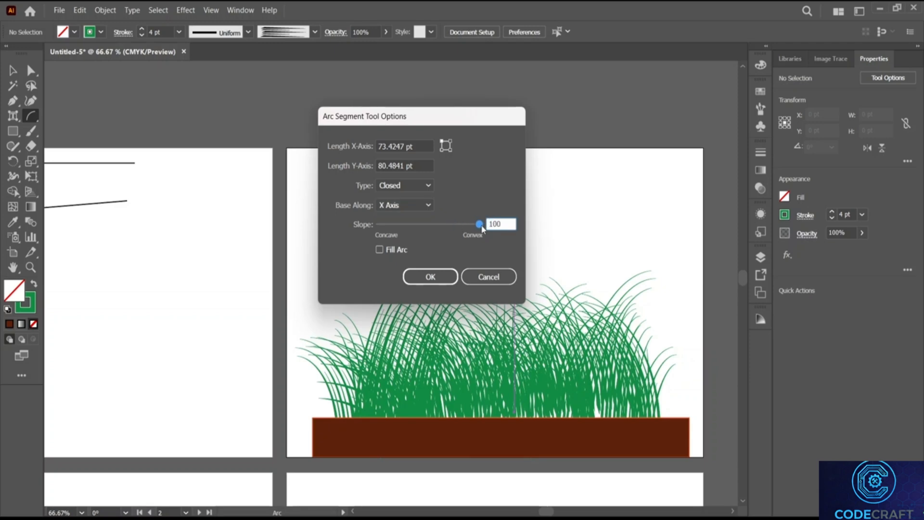
{"action": "left_click", "coordinate": [435, 284]}
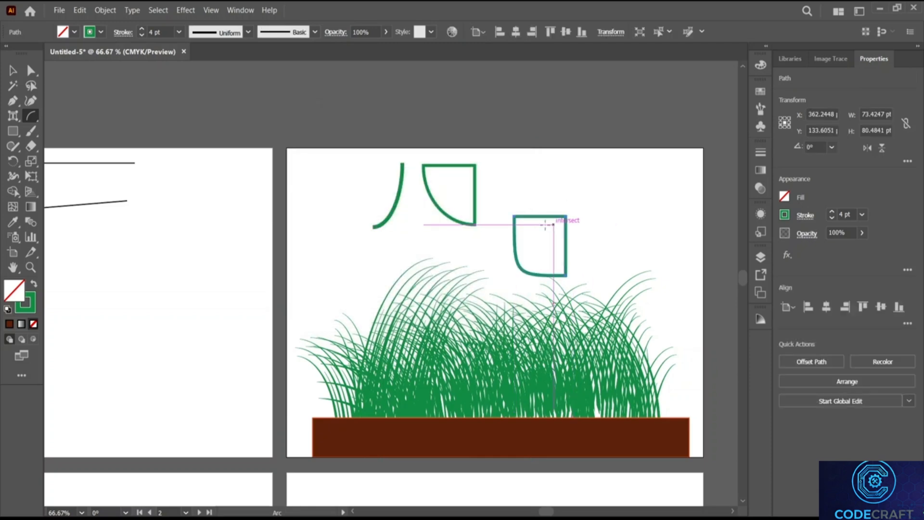
{"action": "key", "text": "v"}
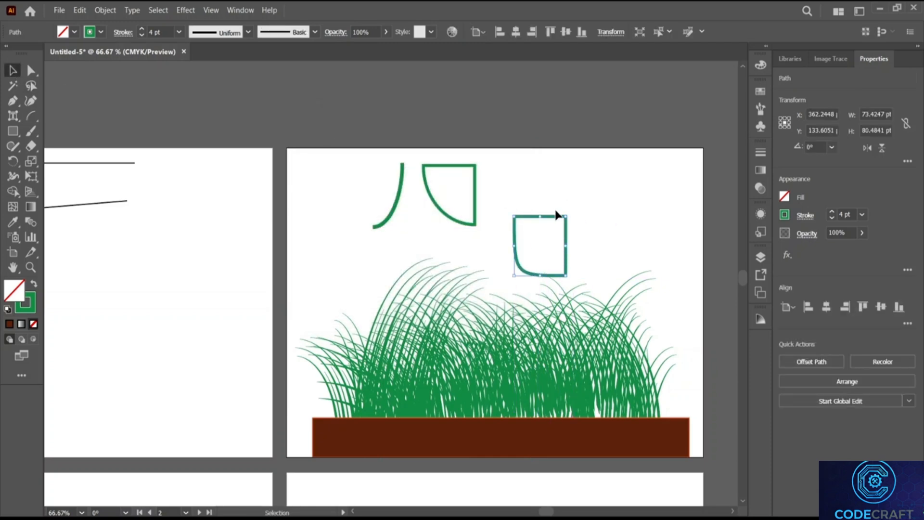
{"action": "left_click_drag", "start_coordinate": [553, 222], "coordinate": [590, 170]}
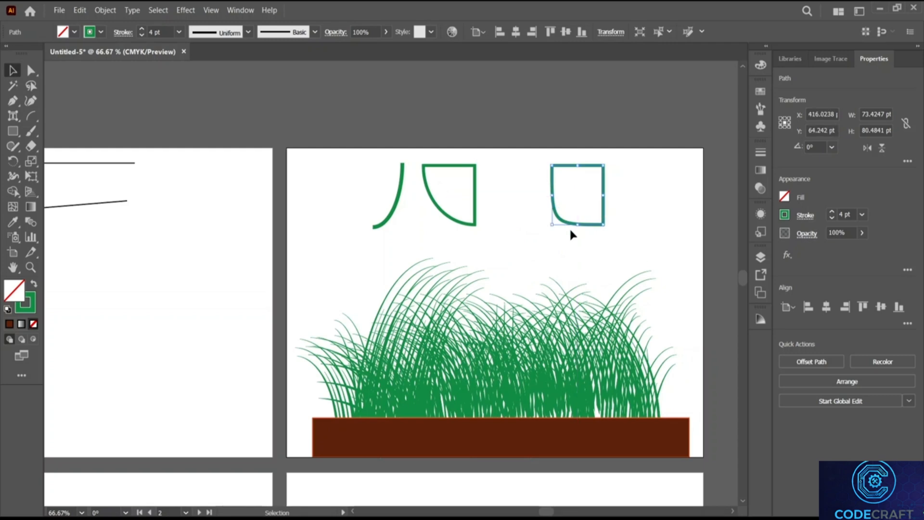
Step: Create a concave arc with slope -100 and move it up beside the other arcs
{"action": "left_click", "coordinate": [31, 116]}
{"action": "left_click", "coordinate": [633, 191]}
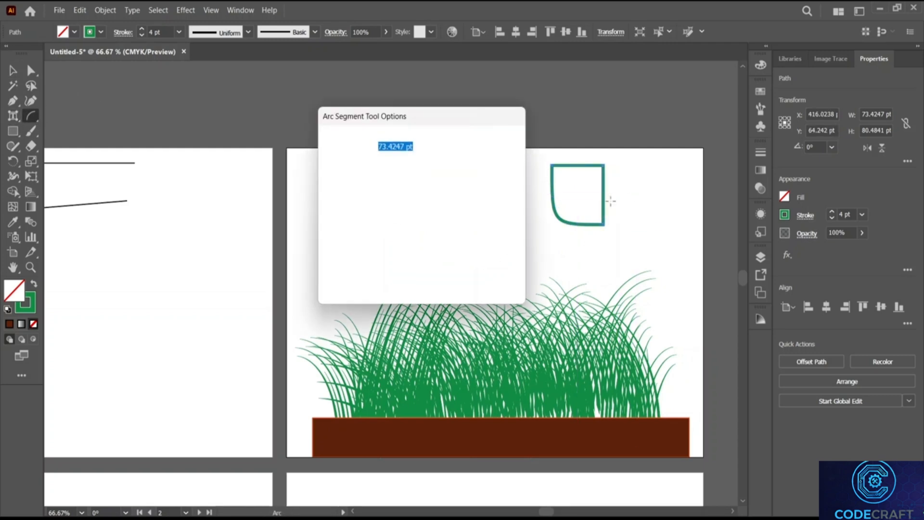
{"action": "left_click_drag", "start_coordinate": [413, 223], "coordinate": [377, 224]}
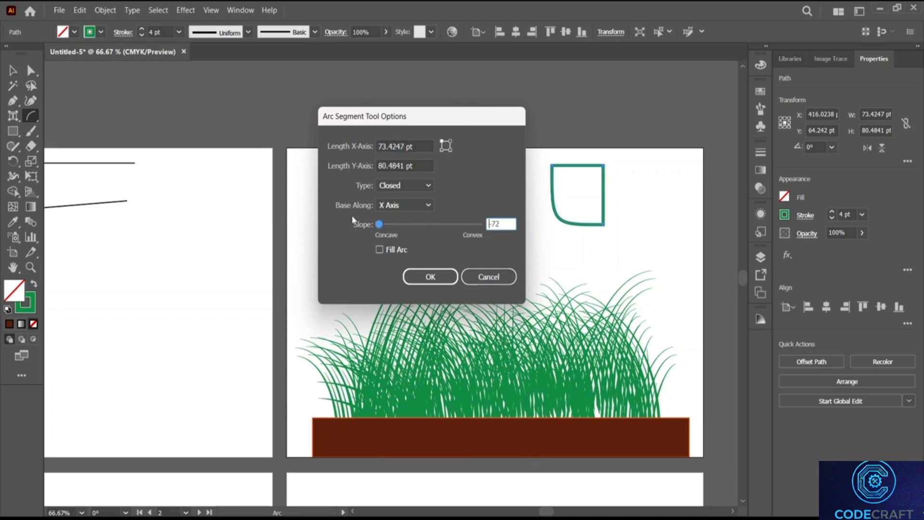
{"action": "left_click", "coordinate": [430, 277]}
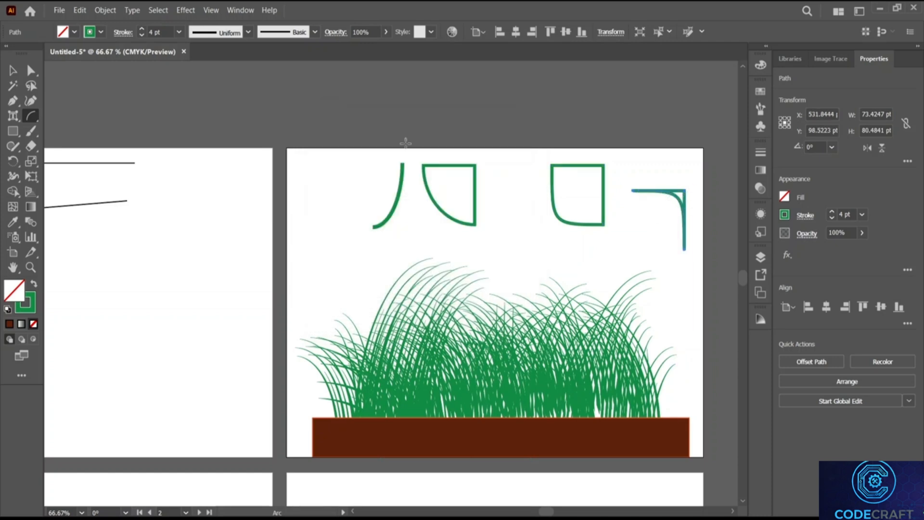
{"action": "key", "text": "v"}
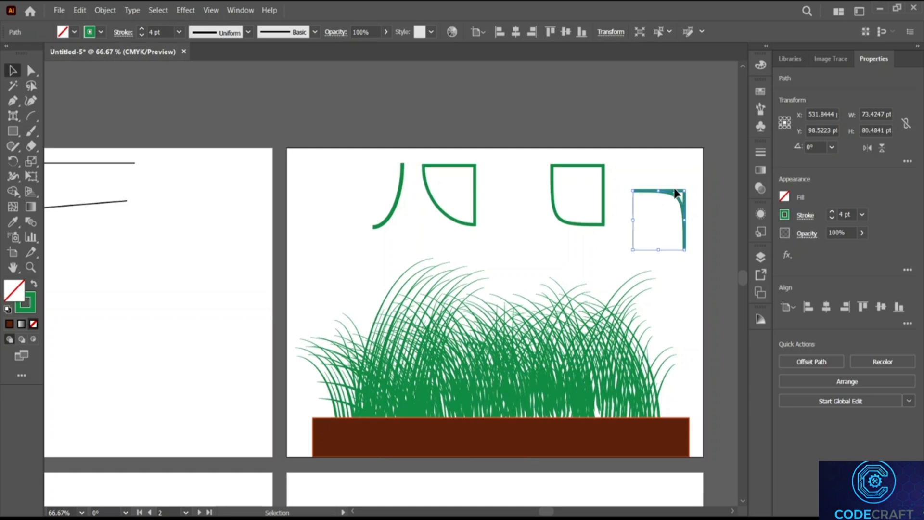
{"action": "left_click", "coordinate": [678, 197]}
{"action": "left_click_drag", "start_coordinate": [685, 190], "coordinate": [654, 169]}
Step: Arrange the four arc shapes into one row and open the Spiral options on the canvas
{"action": "left_click", "coordinate": [541, 131]}
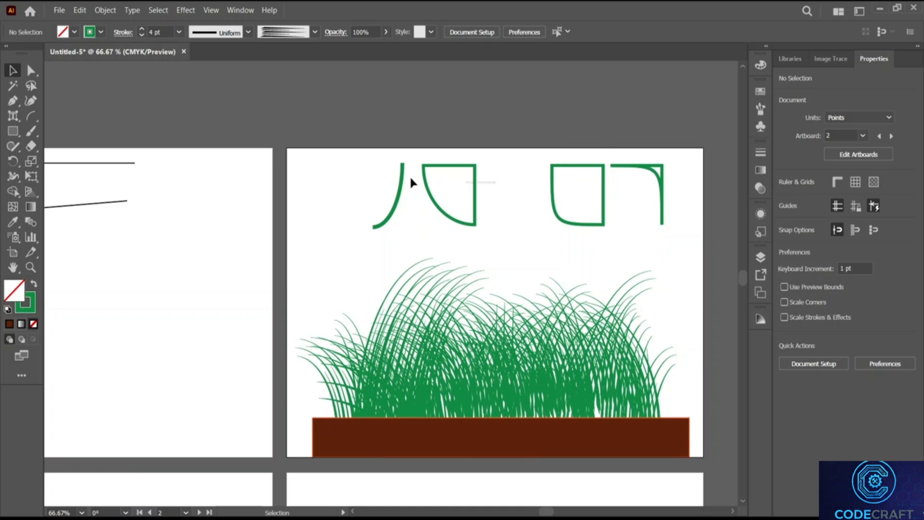
{"action": "mouse_move", "coordinate": [411, 182]}
{"action": "left_mouse_down"}
{"action": "mouse_move", "coordinate": [403, 190]}
{"action": "mouse_move", "coordinate": [360, 181]}
{"action": "left_mouse_up"}
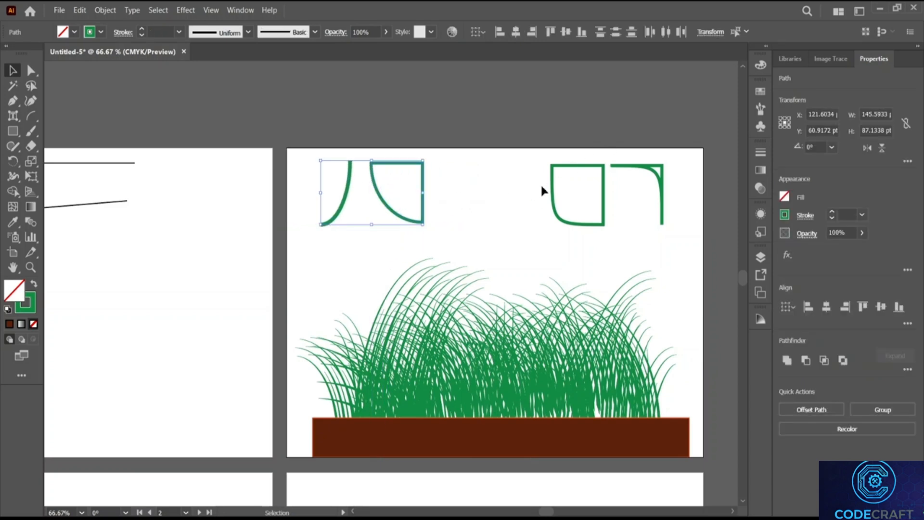
{"action": "left_click", "coordinate": [663, 193]}
{"action": "left_click_drag", "start_coordinate": [664, 193], "coordinate": [532, 165]}
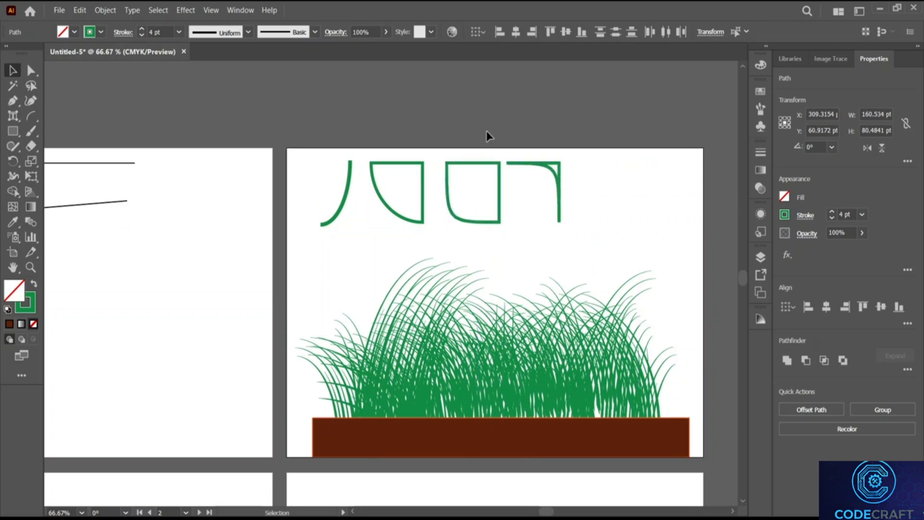
{"action": "left_click", "coordinate": [487, 137]}
{"action": "left_click_drag", "start_coordinate": [31, 116], "coordinate": [68, 143]}
{"action": "left_click", "coordinate": [207, 122]}
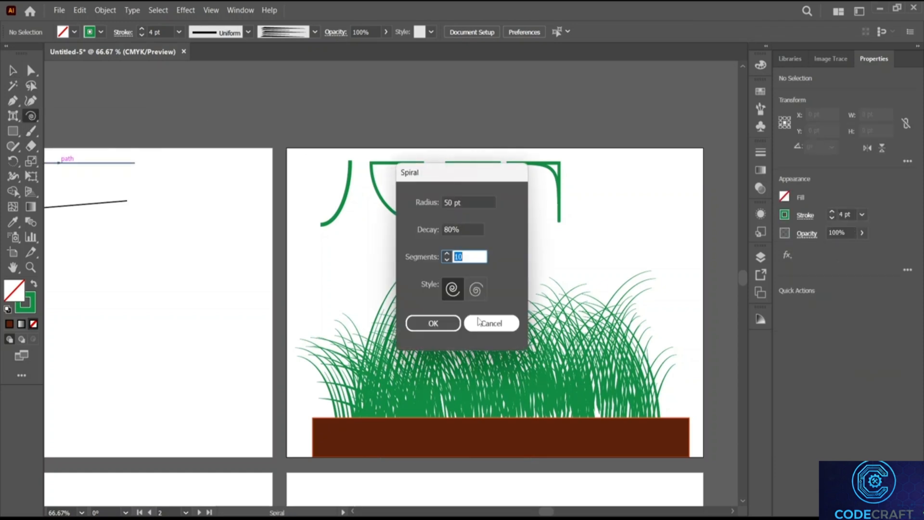
Step: Draw a spiral at the top-left of the lower-left artboard
{"action": "left_click", "coordinate": [491, 323]}
{"action": "scroll", "coordinate": [320, 248], "scroll_direction": "left", "scroll_amount": 2}
{"action": "scroll", "coordinate": [327, 245], "scroll_direction": "left", "scroll_amount": 10}
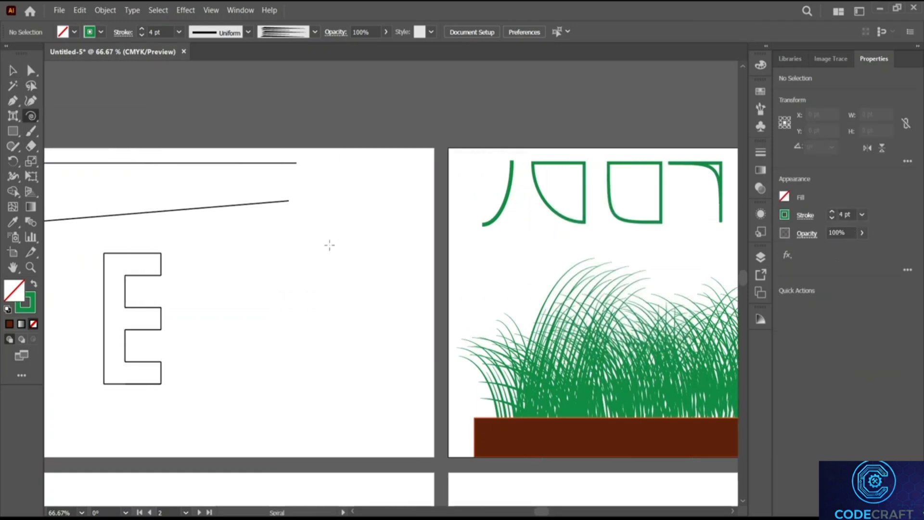
{"action": "scroll", "coordinate": [331, 246], "scroll_direction": "down", "scroll_amount": 4}
{"action": "scroll", "coordinate": [331, 247], "scroll_direction": "down", "scroll_amount": 15}
{"action": "scroll", "coordinate": [318, 250], "scroll_direction": "left", "scroll_amount": 1}
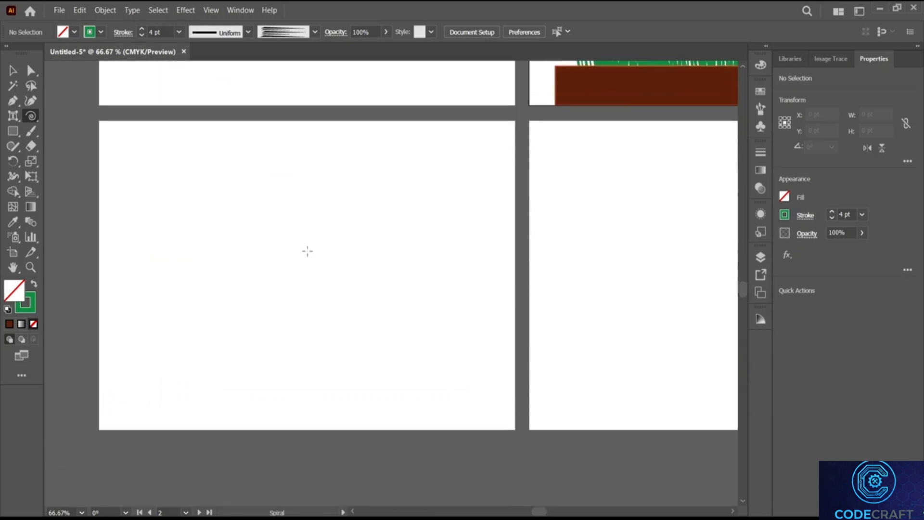
{"action": "scroll", "coordinate": [308, 252], "scroll_direction": "up", "scroll_amount": 2}
{"action": "mouse_move", "coordinate": [128, 188]}
{"action": "left_mouse_down"}
{"action": "mouse_move", "coordinate": [212, 233]}
{"action": "mouse_move", "coordinate": [79, 70]}
{"action": "mouse_move", "coordinate": [198, 243]}
{"action": "mouse_move", "coordinate": [151, 231]}
{"action": "mouse_move", "coordinate": [215, 203]}
{"action": "mouse_move", "coordinate": [178, 255]}
{"action": "mouse_move", "coordinate": [202, 161]}
{"action": "mouse_move", "coordinate": [189, 268]}
{"action": "mouse_move", "coordinate": [237, 176]}
{"action": "mouse_move", "coordinate": [124, 237]}
{"action": "mouse_move", "coordinate": [283, 169]}
{"action": "mouse_move", "coordinate": [158, 237]}
{"action": "mouse_move", "coordinate": [267, 220]}
{"action": "mouse_move", "coordinate": [220, 210]}
{"action": "mouse_move", "coordinate": [232, 212]}
{"action": "left_mouse_up"}
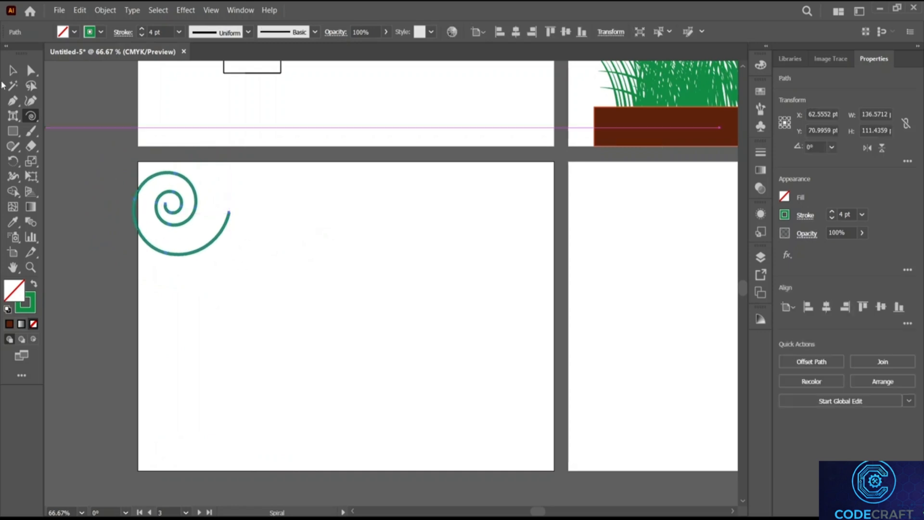
Step: Nudge the spiral and stretch it to 174.3789 × 134.1362 pt
{"action": "key", "text": "v"}
{"action": "left_click_drag", "start_coordinate": [185, 182], "coordinate": [219, 188]}
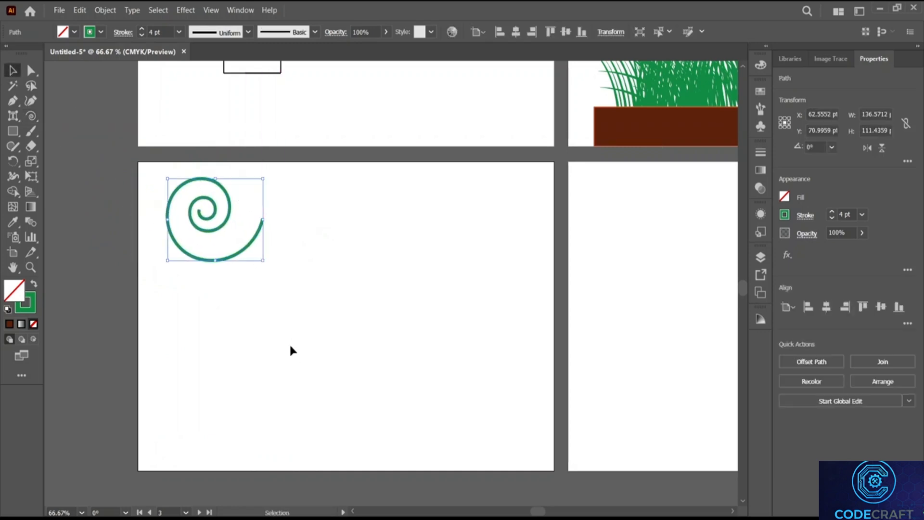
{"action": "left_click_drag", "start_coordinate": [264, 227], "coordinate": [289, 229]}
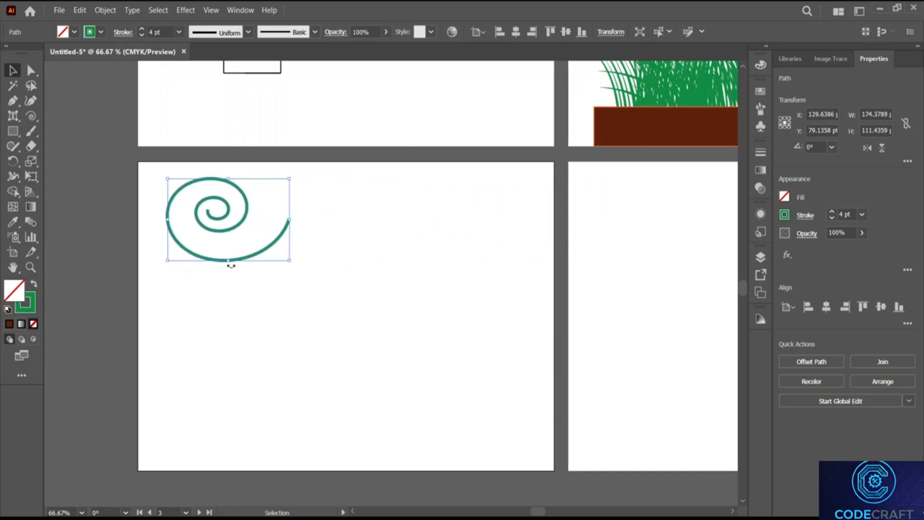
{"action": "mouse_move", "coordinate": [233, 260]}
{"action": "left_mouse_down"}
{"action": "mouse_move", "coordinate": [233, 296]}
{"action": "mouse_move", "coordinate": [235, 277]}
{"action": "left_mouse_up"}
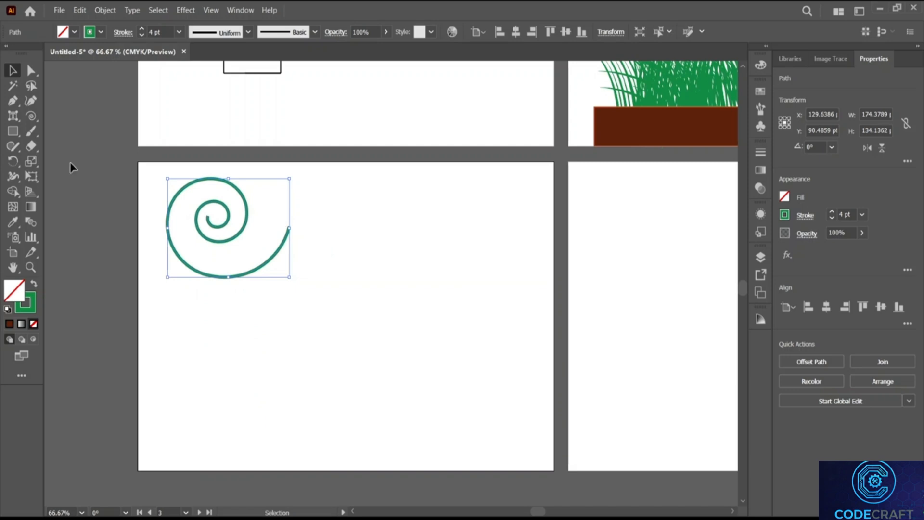
Step: Create a spiral with a 200 pt radius from the Spiral options
{"action": "left_click", "coordinate": [30, 116]}
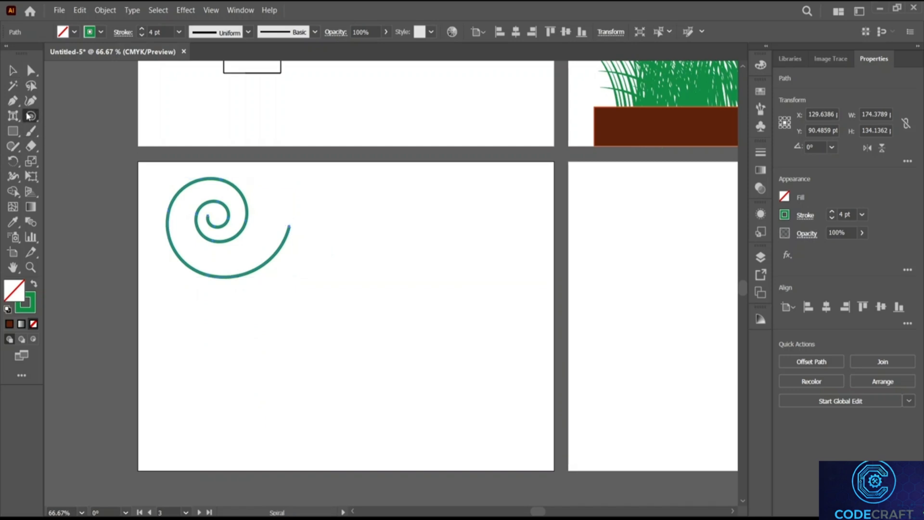
{"action": "left_click", "coordinate": [368, 224]}
{"action": "left_click_drag", "start_coordinate": [480, 180], "coordinate": [421, 146]}
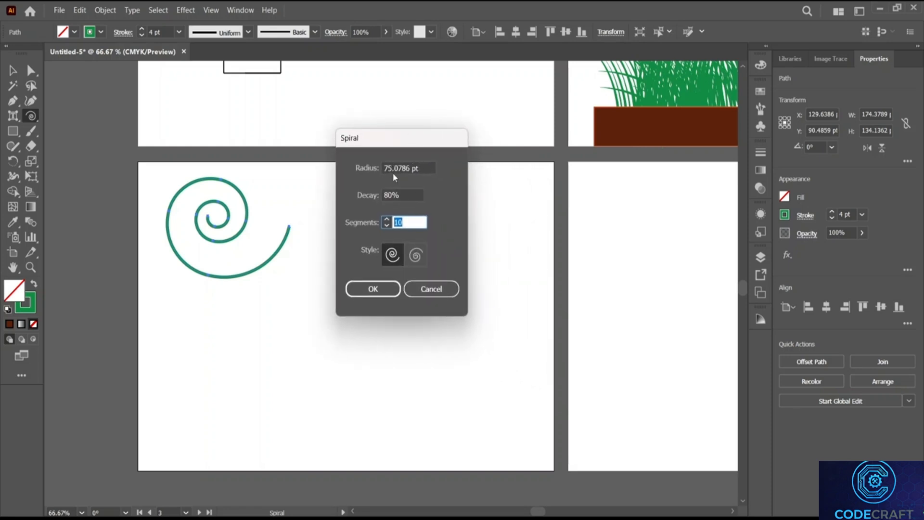
{"action": "left_click", "coordinate": [392, 168]}
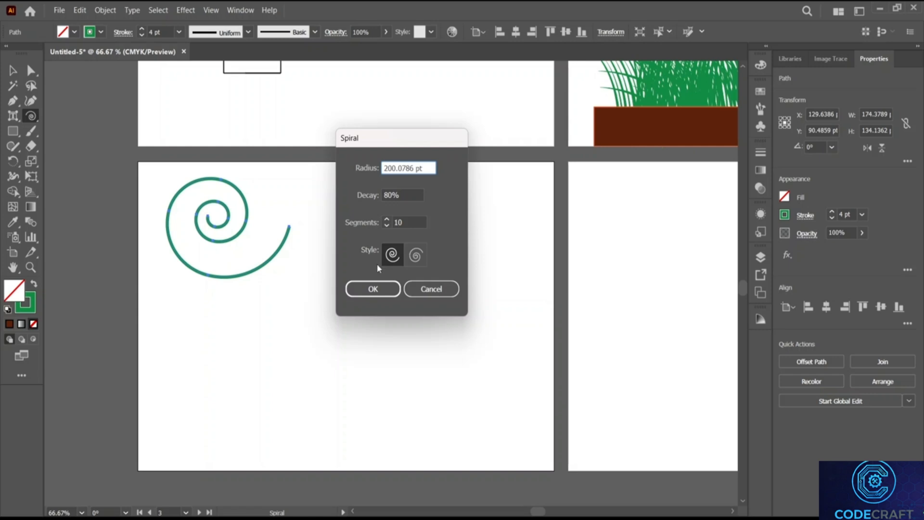
{"action": "left_click", "coordinate": [374, 289]}
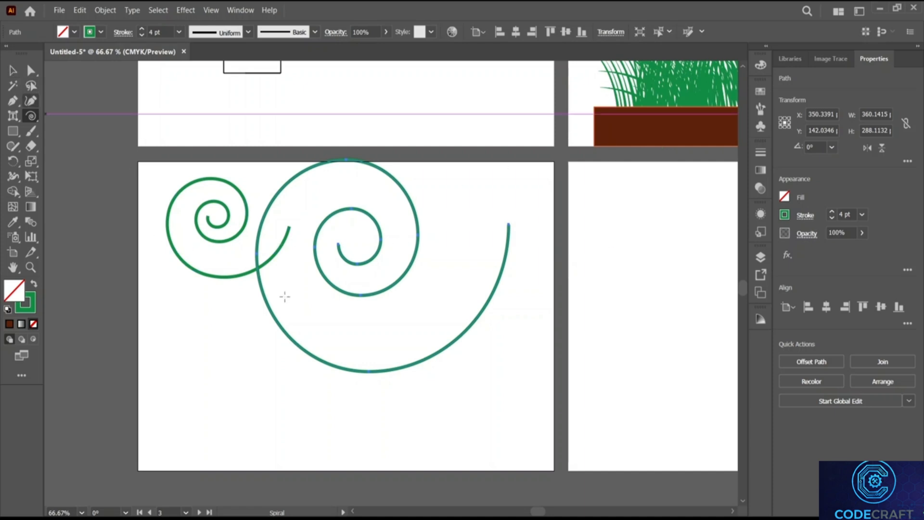
Step: Move the large spiral down-left to encircle the first, then reopen the Spiral options
{"action": "left_click", "coordinate": [12, 71]}
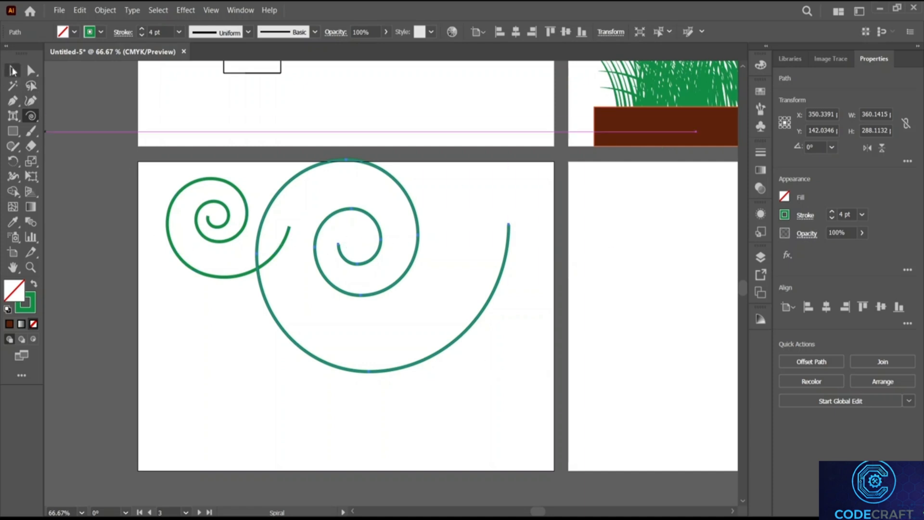
{"action": "left_click_drag", "start_coordinate": [316, 246], "coordinate": [172, 239]}
{"action": "left_click", "coordinate": [486, 281]}
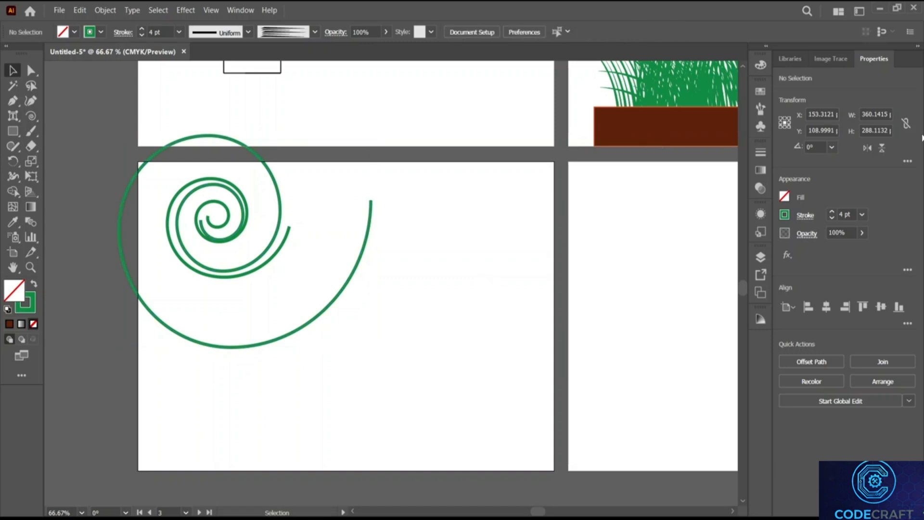
{"action": "left_click", "coordinate": [31, 115]}
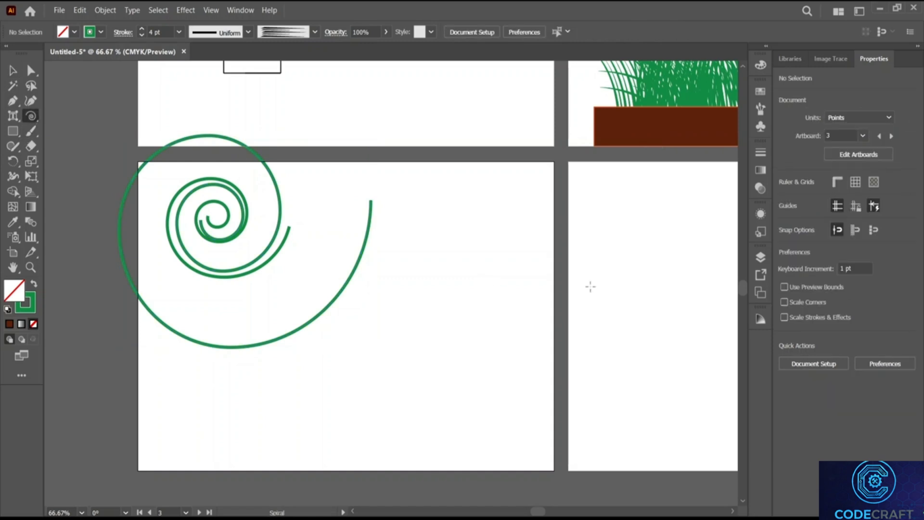
{"action": "left_click", "coordinate": [359, 185]}
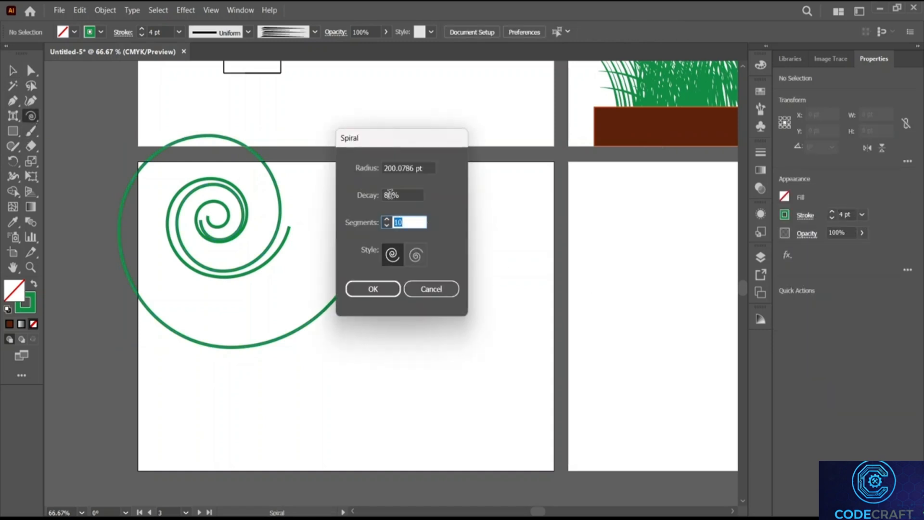
Step: Create a 10%-decay spiral curve and move the large spiral down the artboard
{"action": "left_click", "coordinate": [391, 194]}
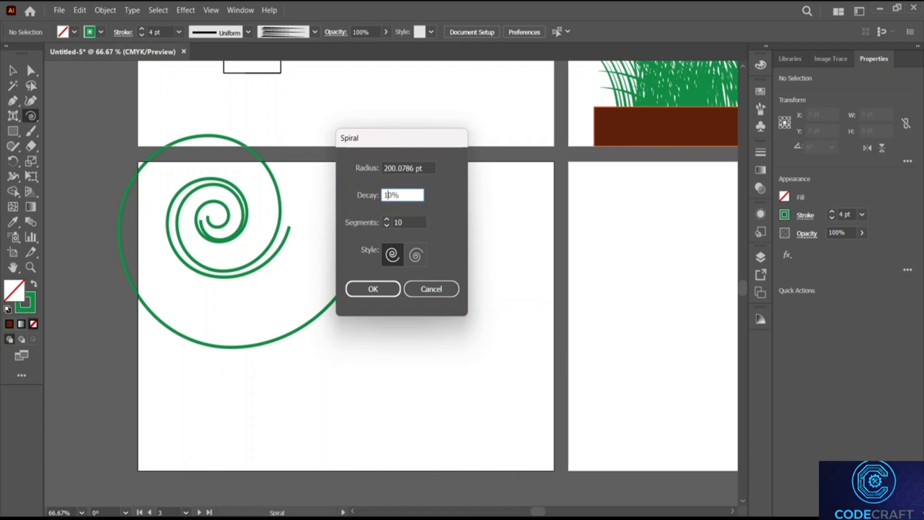
{"action": "key", "text": "Return"}
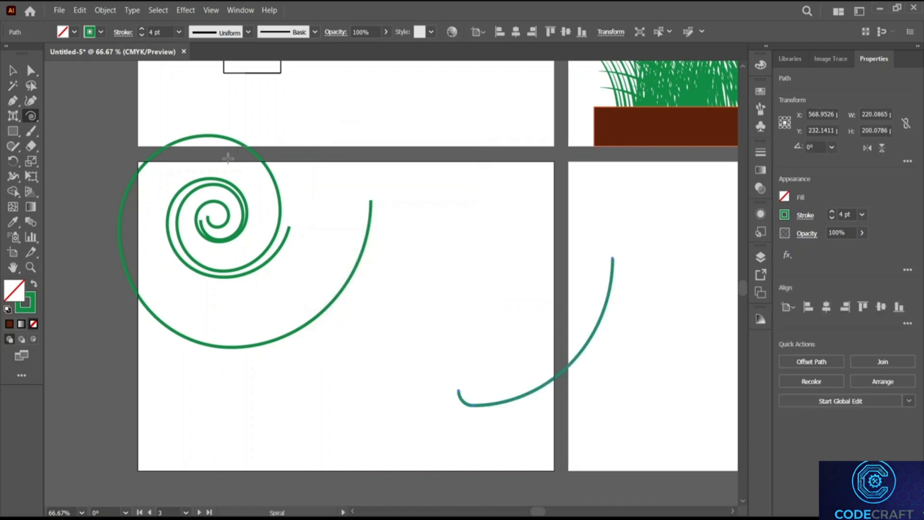
{"action": "left_click", "coordinate": [12, 70]}
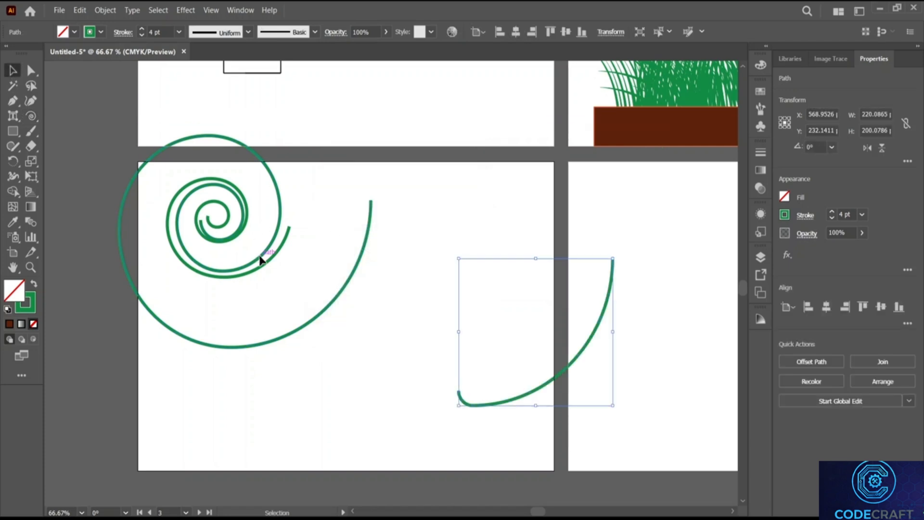
{"action": "left_click_drag", "start_coordinate": [262, 260], "coordinate": [270, 344]}
Step: Shrink the large spiral to about 139.2555 × 120.2982 pt and place the curve beside the spirals
{"action": "left_click_drag", "start_coordinate": [378, 220], "coordinate": [224, 343]}
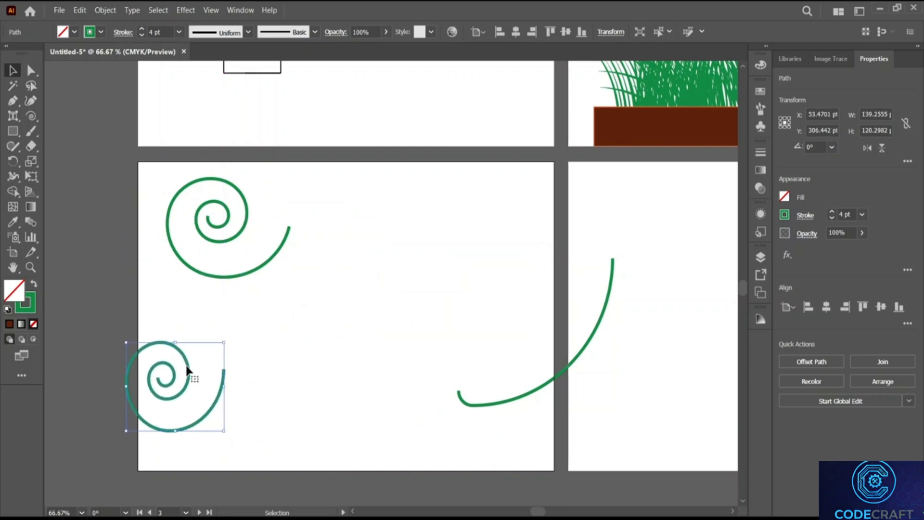
{"action": "left_click_drag", "start_coordinate": [188, 372], "coordinate": [224, 335]}
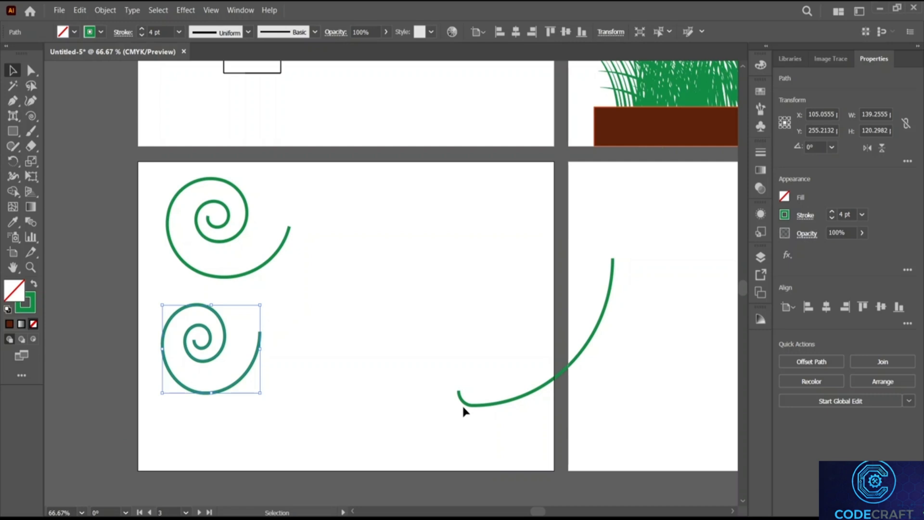
{"action": "left_click_drag", "start_coordinate": [470, 406], "coordinate": [287, 323]}
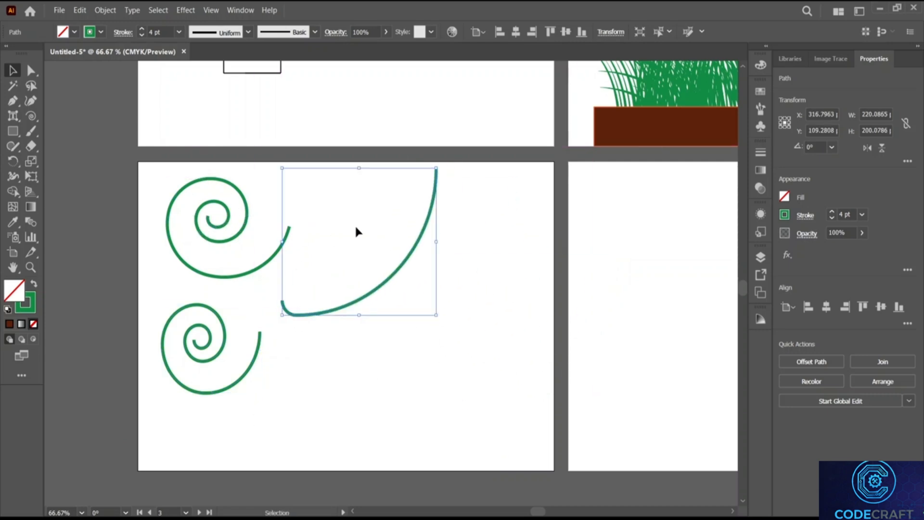
{"action": "left_click", "coordinate": [402, 325]}
Step: Create a 200%-decay spiral that sweeps hugely across the artboards, then select it
{"action": "left_click", "coordinate": [31, 115]}
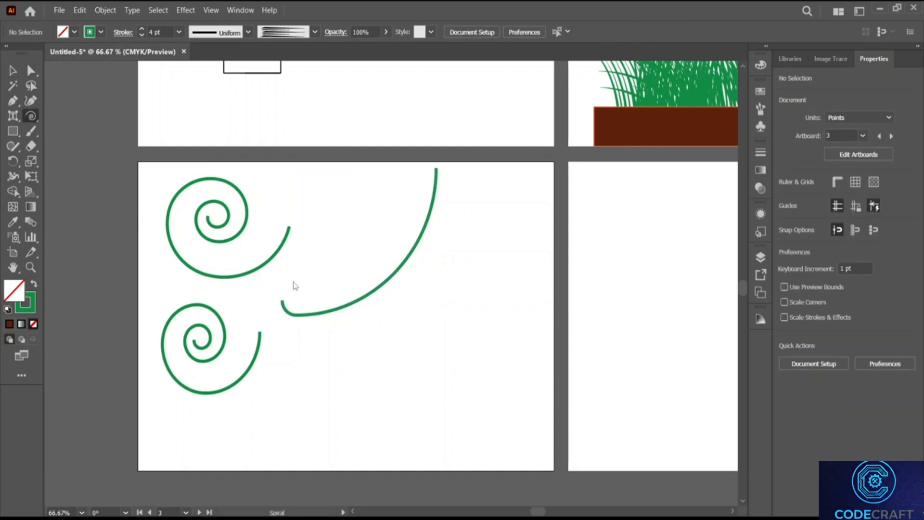
{"action": "left_click", "coordinate": [379, 218]}
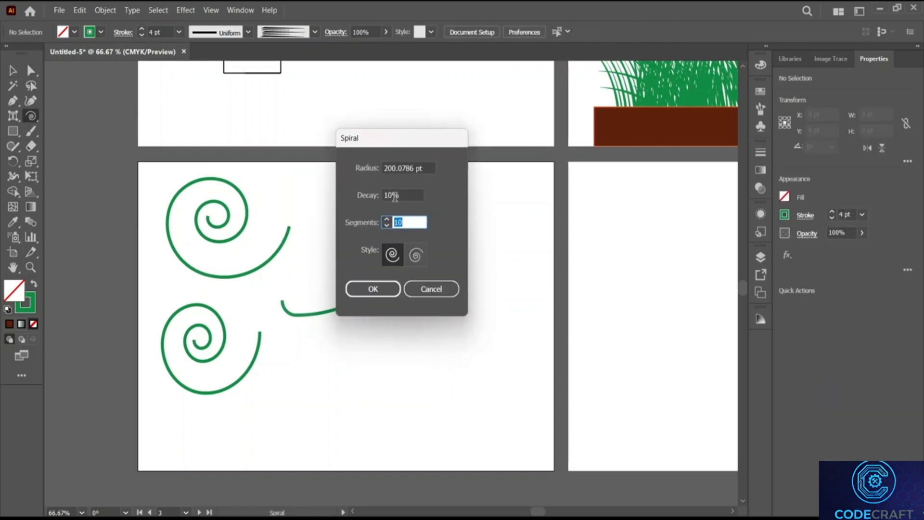
{"action": "double_click", "coordinate": [394, 195]}
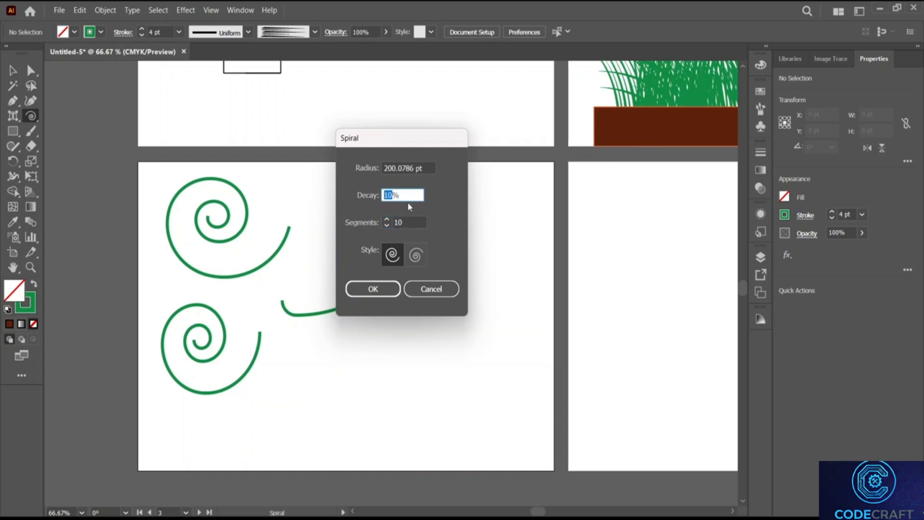
{"action": "type", "text": "200"}
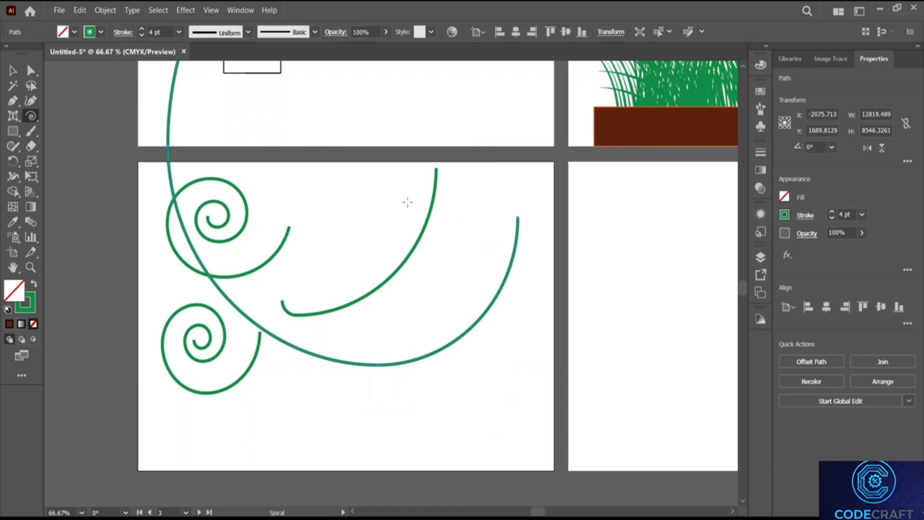
{"action": "scroll", "coordinate": [407, 202], "scroll_direction": "up", "scroll_amount": 8}
{"action": "scroll", "coordinate": [407, 202], "scroll_direction": "up", "scroll_amount": 5}
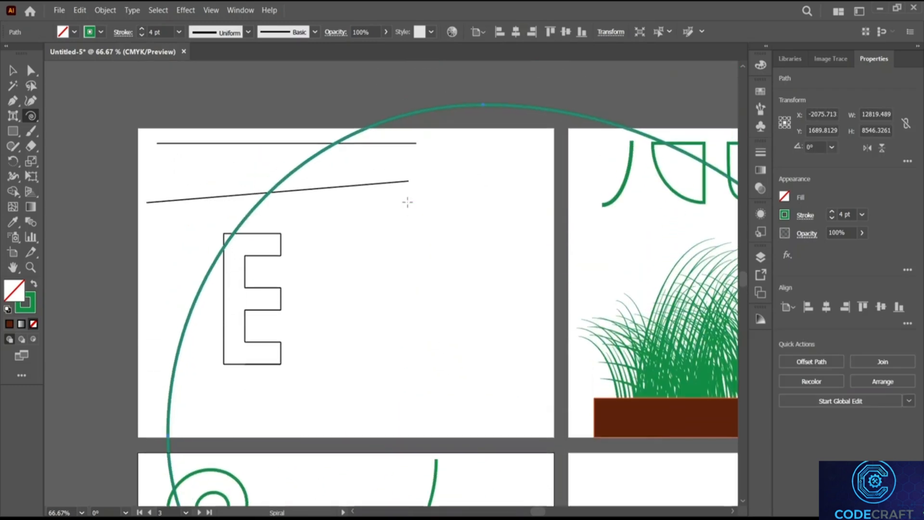
{"action": "scroll", "coordinate": [408, 202], "scroll_direction": "down", "scroll_amount": 5}
{"action": "key", "text": "v"}
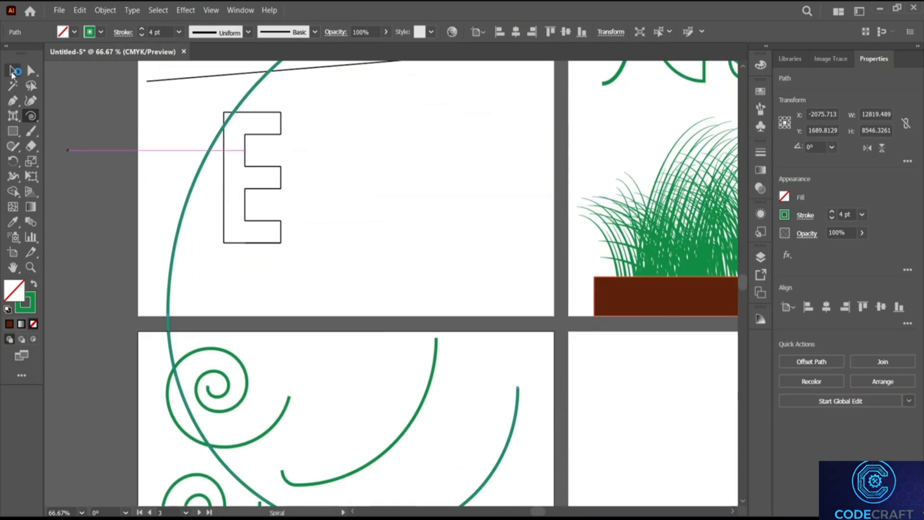
{"action": "scroll", "coordinate": [149, 159], "scroll_direction": "down", "scroll_amount": 3}
{"action": "left_click", "coordinate": [178, 174]}
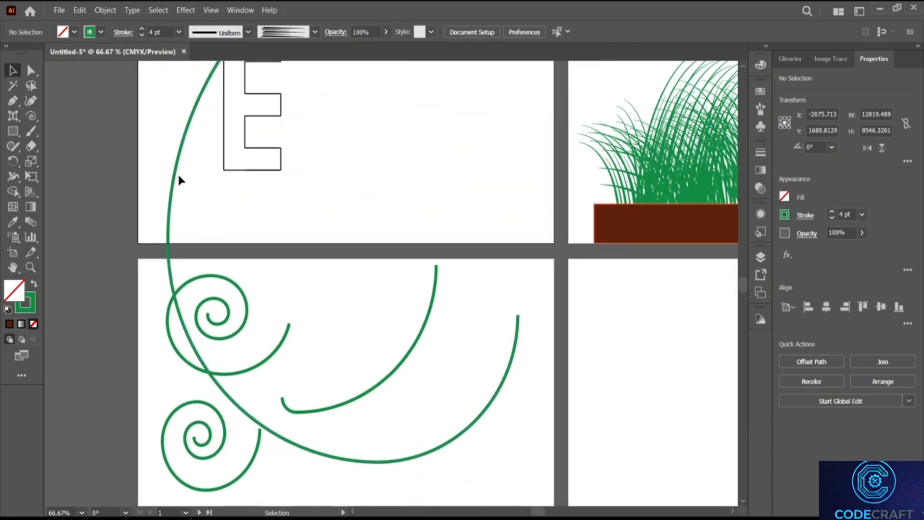
Step: Scale the huge spiral down to about 534.9332 × 356.6221 pt and move it off the artboards
{"action": "left_click_drag", "start_coordinate": [174, 181], "coordinate": [76, 298]}
{"action": "scroll", "coordinate": [245, 314], "scroll_direction": "down", "scroll_amount": 10}
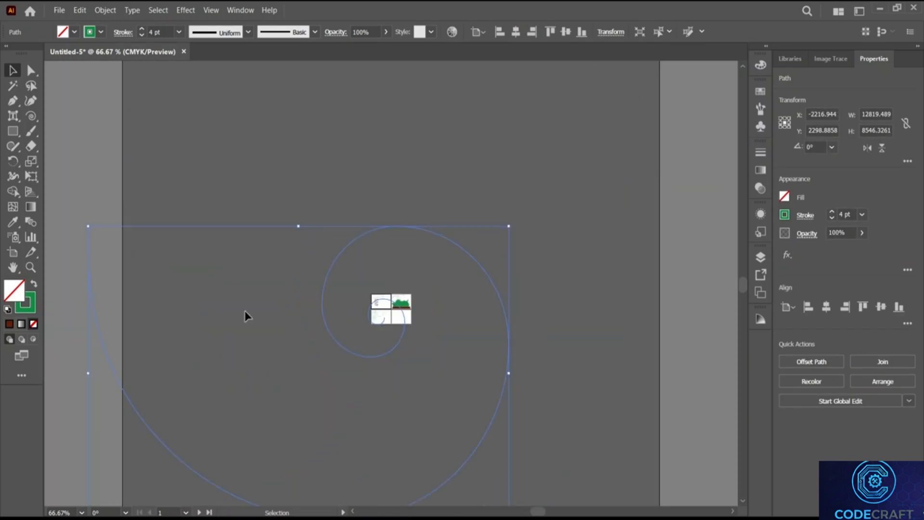
{"action": "scroll", "coordinate": [322, 279], "scroll_direction": "down", "scroll_amount": 3}
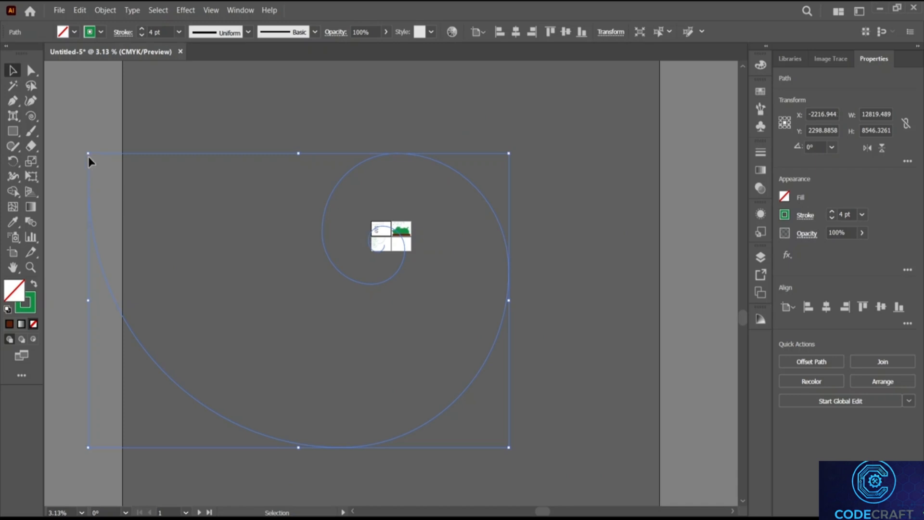
{"action": "left_click_drag", "start_coordinate": [87, 154], "coordinate": [478, 437]}
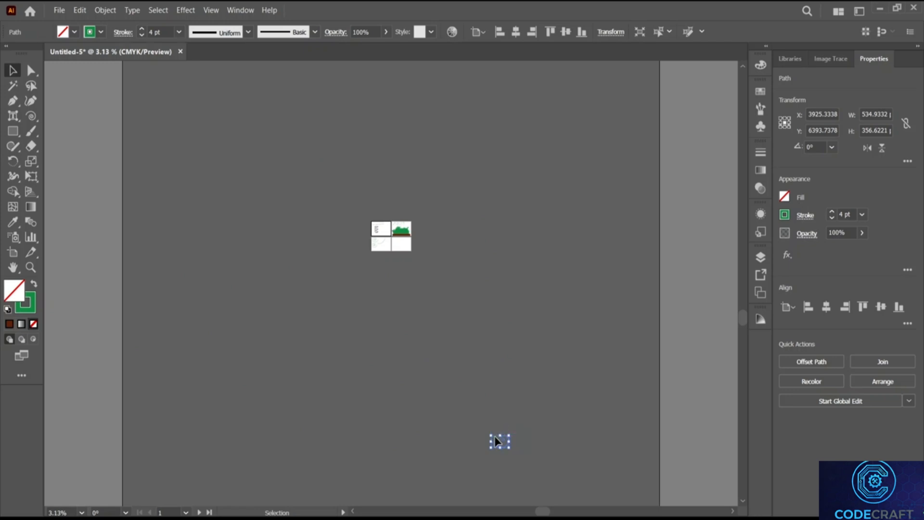
{"action": "left_click", "coordinate": [503, 440]}
{"action": "left_click_drag", "start_coordinate": [485, 426], "coordinate": [540, 472]}
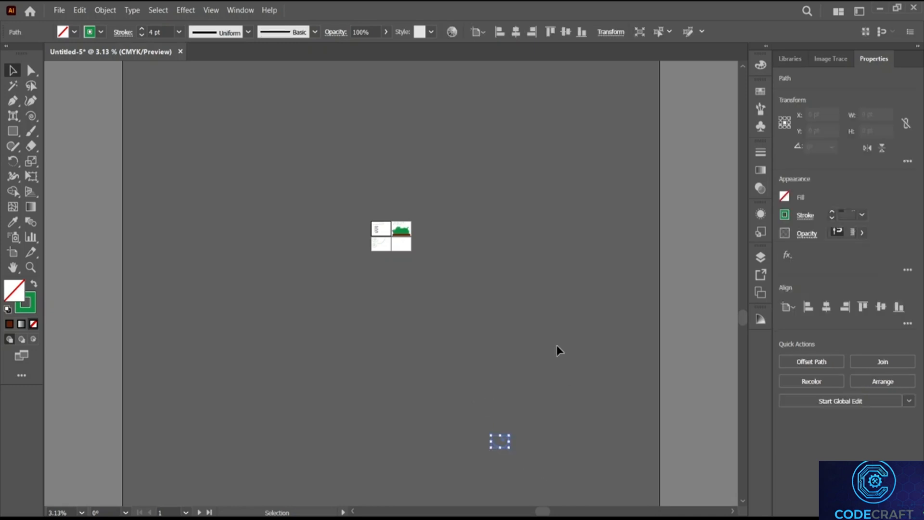
{"action": "left_click", "coordinate": [558, 350]}
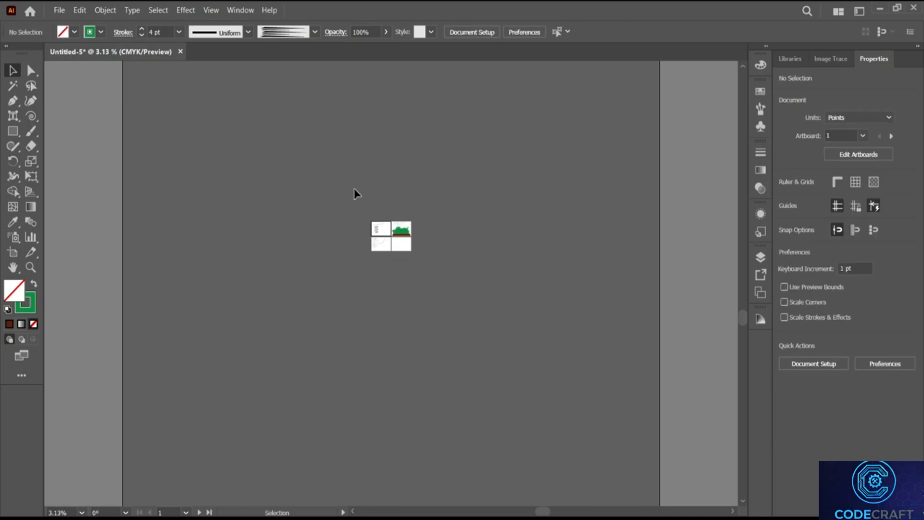
{"action": "scroll", "coordinate": [402, 244], "scroll_direction": "up", "scroll_amount": 5}
{"action": "scroll", "coordinate": [403, 243], "scroll_direction": "left", "scroll_amount": 10}
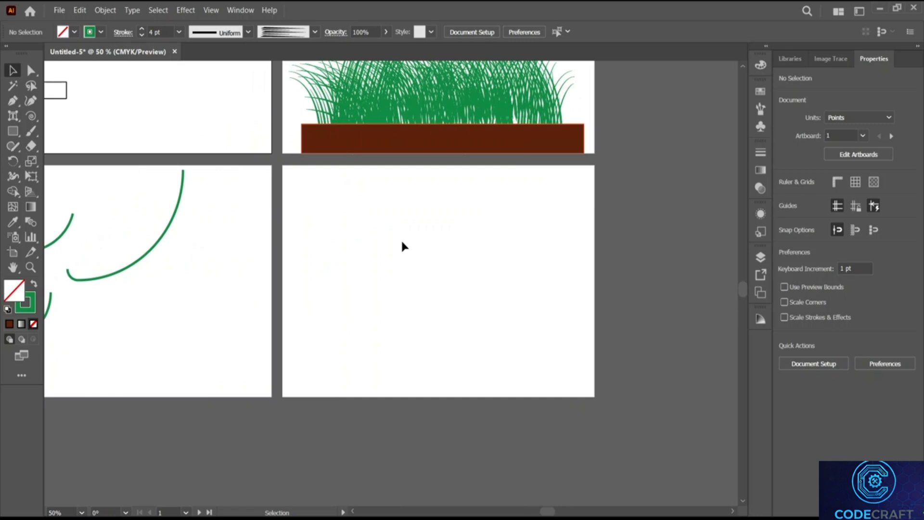
Step: Create a spiral with 100% decay and 32 segments, forming a circle
{"action": "scroll", "coordinate": [396, 247], "scroll_direction": "up", "scroll_amount": 3}
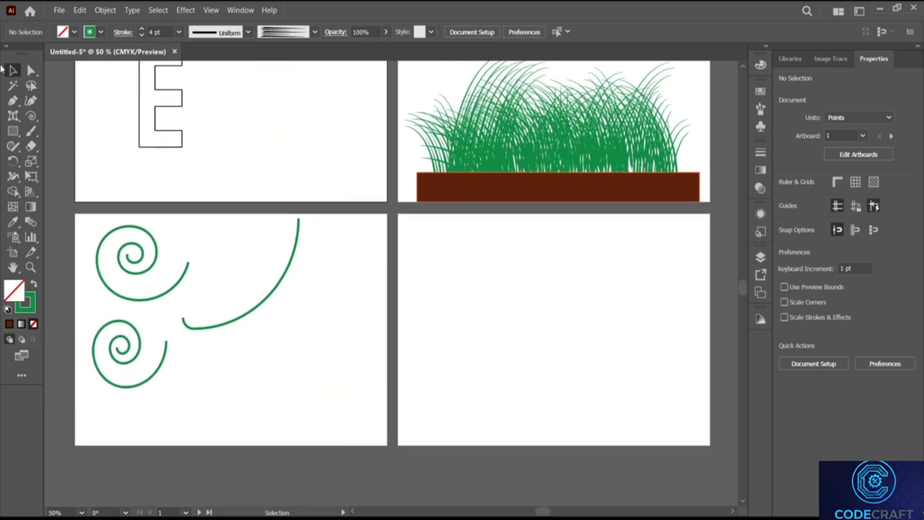
{"action": "left_click", "coordinate": [31, 116]}
{"action": "left_click", "coordinate": [289, 347]}
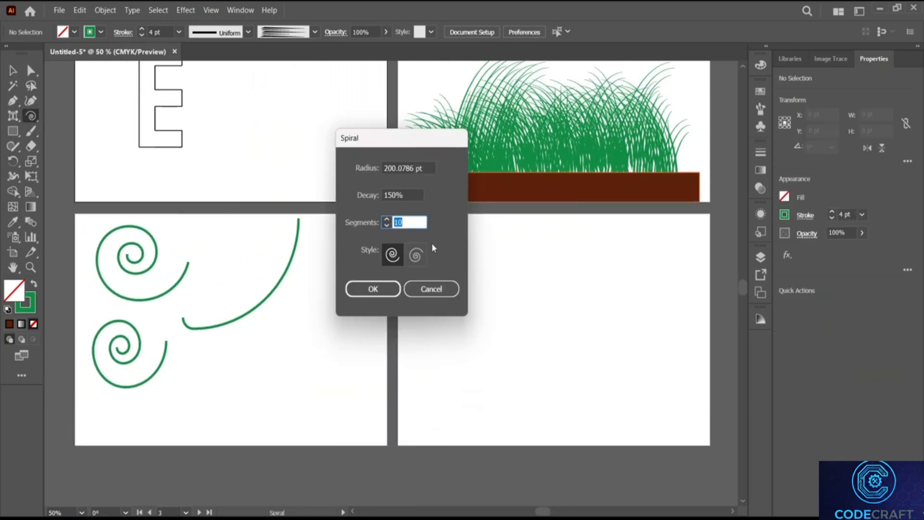
{"action": "left_click", "coordinate": [389, 192]}
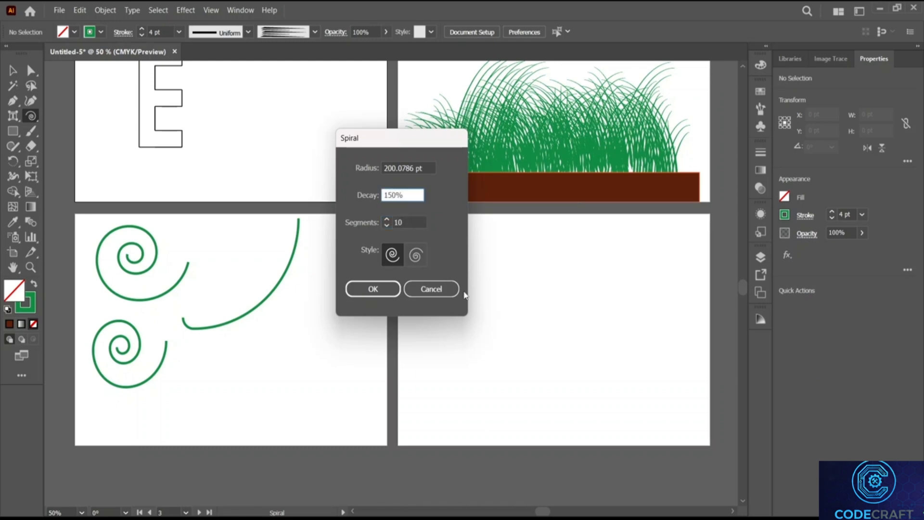
{"action": "key", "text": "BackSpace"}
{"action": "type", "text": "0"}
{"action": "left_click", "coordinate": [390, 220]}
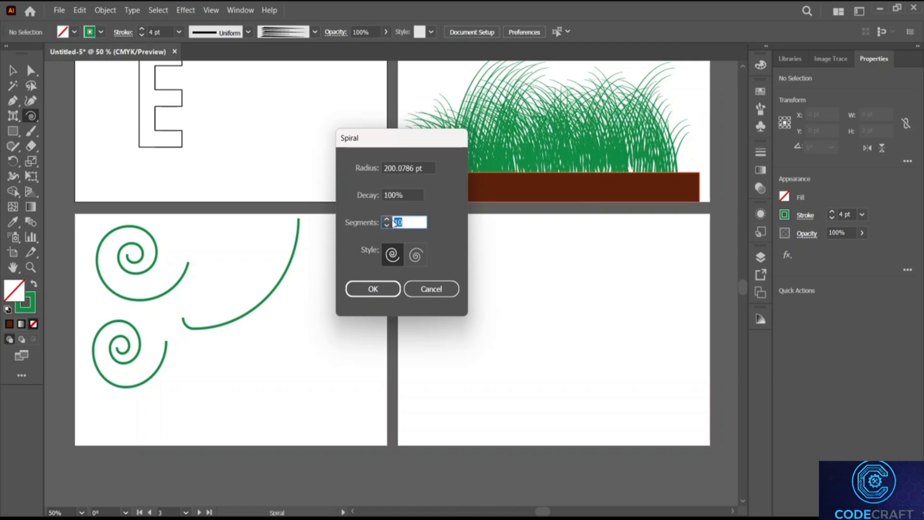
{"action": "left_click", "coordinate": [390, 220]}
{"action": "left_click", "coordinate": [390, 219]}
{"action": "left_click", "coordinate": [391, 219]}
{"action": "left_click", "coordinate": [391, 220]}
{"action": "left_click", "coordinate": [391, 219]}
{"action": "left_click", "coordinate": [391, 219]}
{"action": "left_click", "coordinate": [391, 219]}
{"action": "left_click", "coordinate": [391, 220]}
{"action": "left_click", "coordinate": [391, 220]}
{"action": "left_click", "coordinate": [391, 219]}
{"action": "left_click", "coordinate": [391, 220]}
{"action": "left_click", "coordinate": [391, 220]}
{"action": "left_click", "coordinate": [391, 219]}
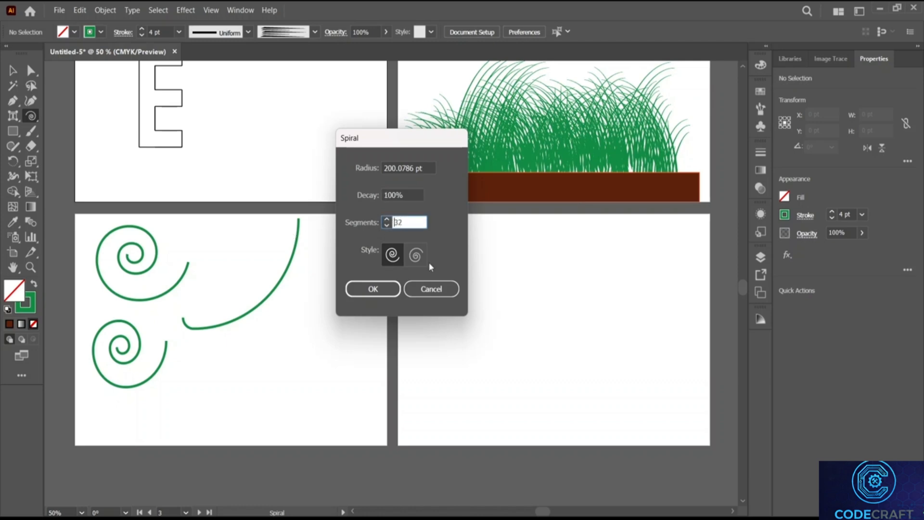
{"action": "left_click", "coordinate": [378, 289]}
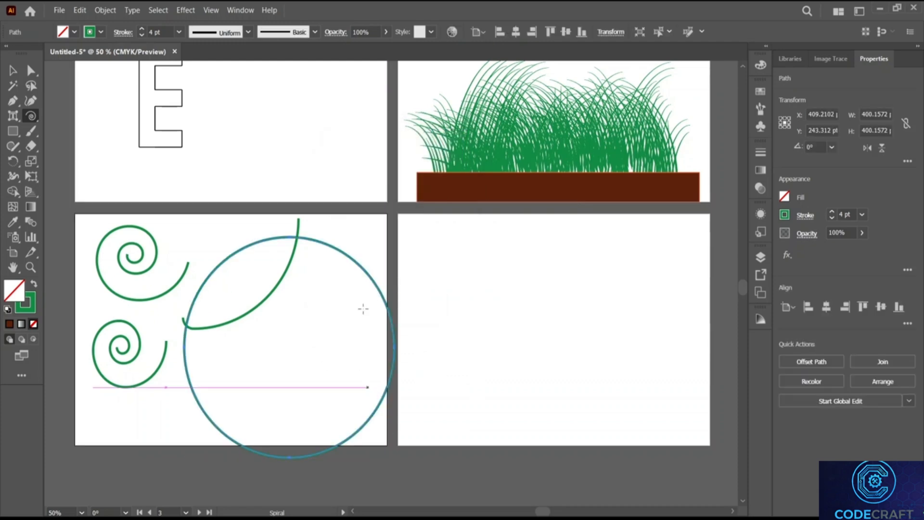
Step: Move the circle across the artboard gap and shrink it to about 119.8235 pt wide
{"action": "key", "text": "v"}
{"action": "left_click_drag", "start_coordinate": [369, 274], "coordinate": [456, 243]}
{"action": "left_click", "coordinate": [471, 249]}
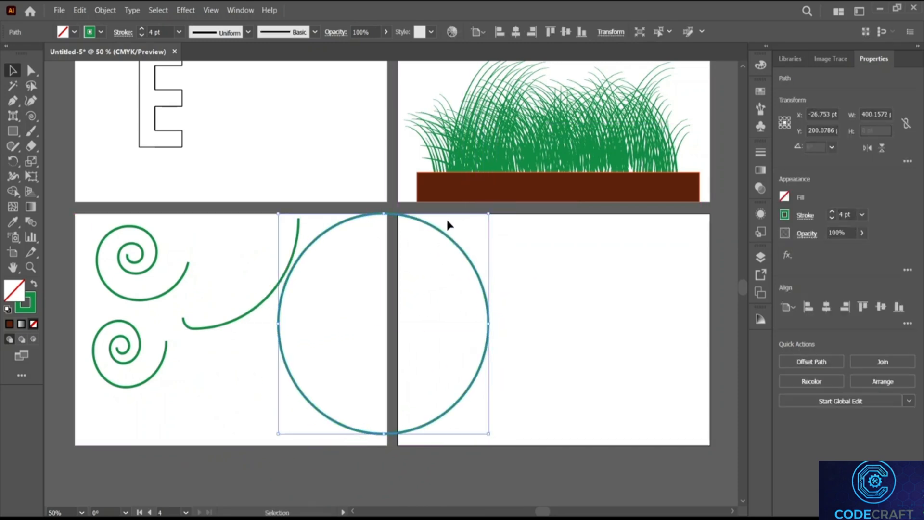
{"action": "left_click_drag", "start_coordinate": [489, 216], "coordinate": [342, 368]}
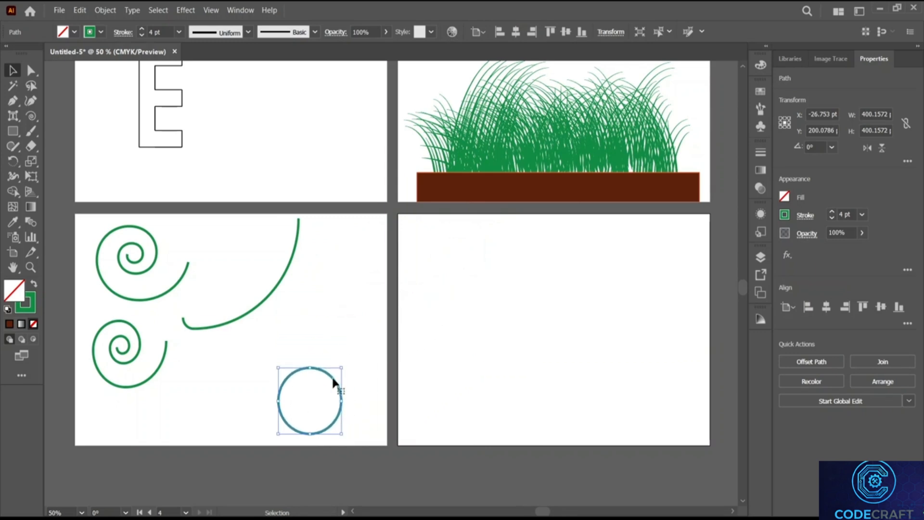
Step: Draw an 80-segment spiral on the lower-left artboard with the Spiral tool
{"action": "left_click", "coordinate": [30, 120]}
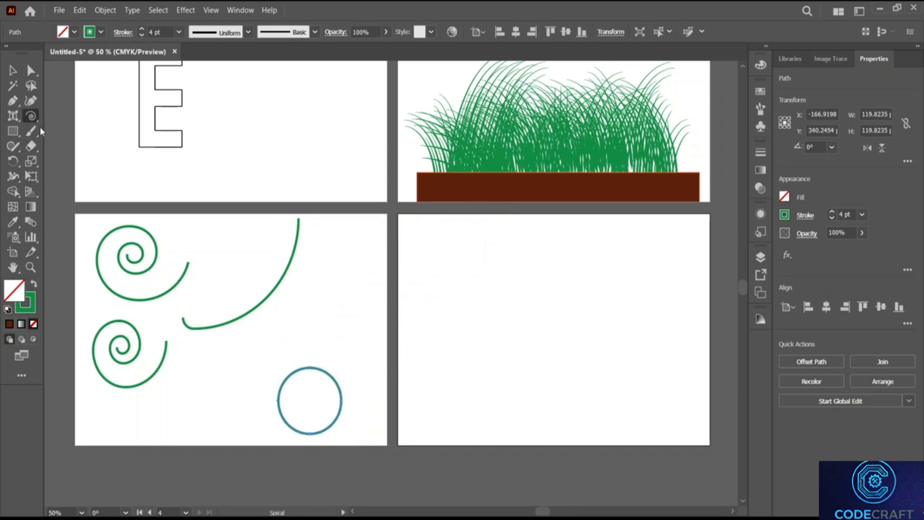
{"action": "left_click", "coordinate": [316, 329]}
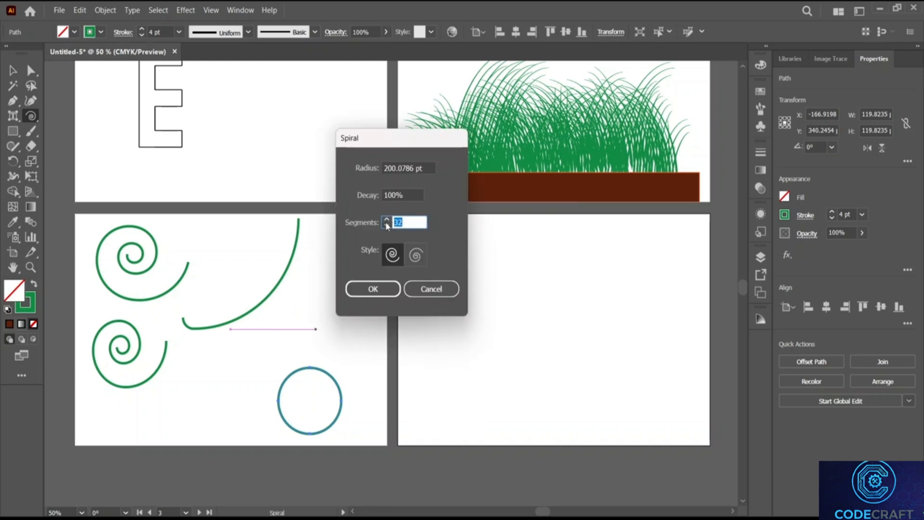
{"action": "left_click", "coordinate": [387, 221]}
{"action": "left_click", "coordinate": [388, 220]}
{"action": "left_click", "coordinate": [387, 220]}
{"action": "left_click", "coordinate": [387, 221]}
{"action": "double_click", "coordinate": [409, 221]}
{"action": "type", "text": "80"}
{"action": "left_click", "coordinate": [384, 287]}
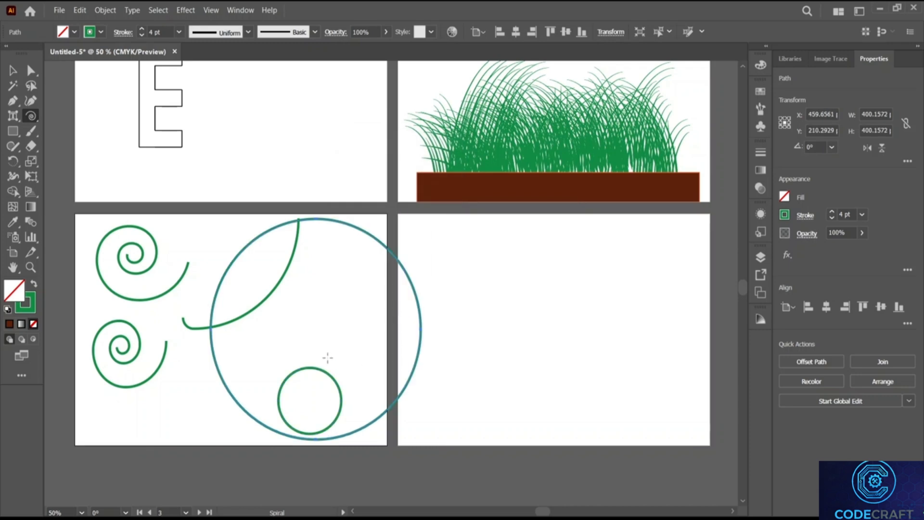
Step: Move the large circular spiral lower, then undo twice to remove both test circles
{"action": "key", "text": "v"}
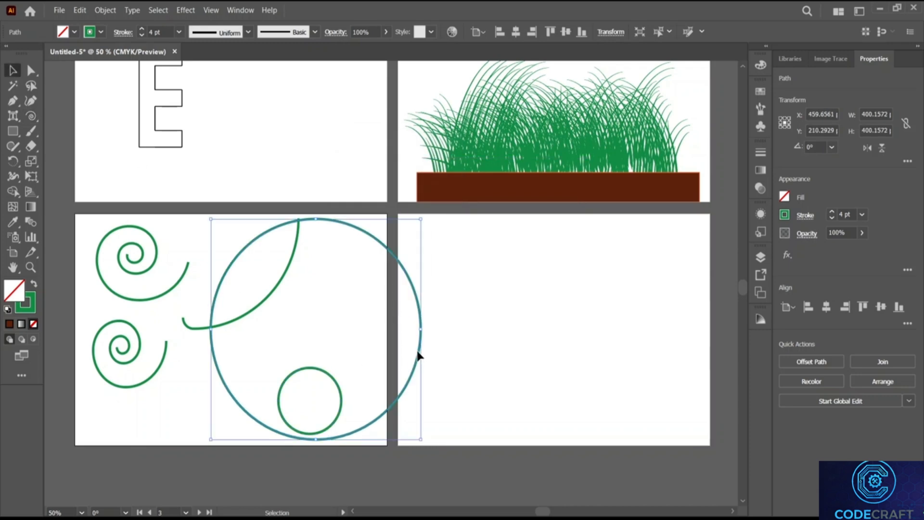
{"action": "left_click_drag", "start_coordinate": [371, 237], "coordinate": [366, 265]}
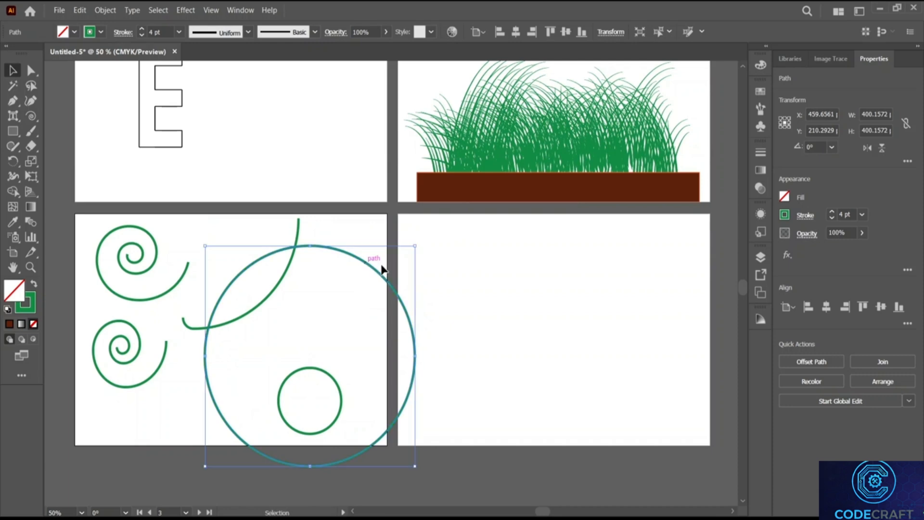
{"action": "key", "text": "ctrl+z"}
{"action": "key", "text": "ctrl+z"}
{"action": "key", "text": "ctrl+z"}
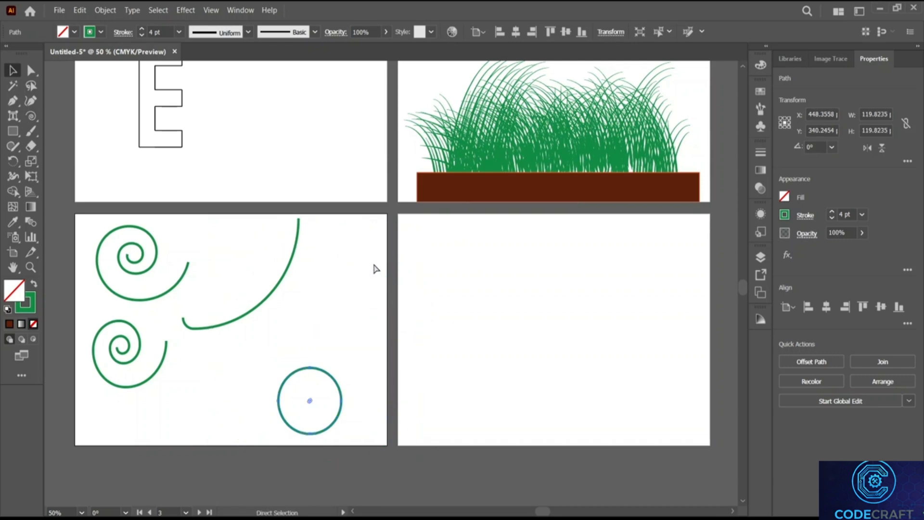
{"action": "key", "text": "ctrl+z"}
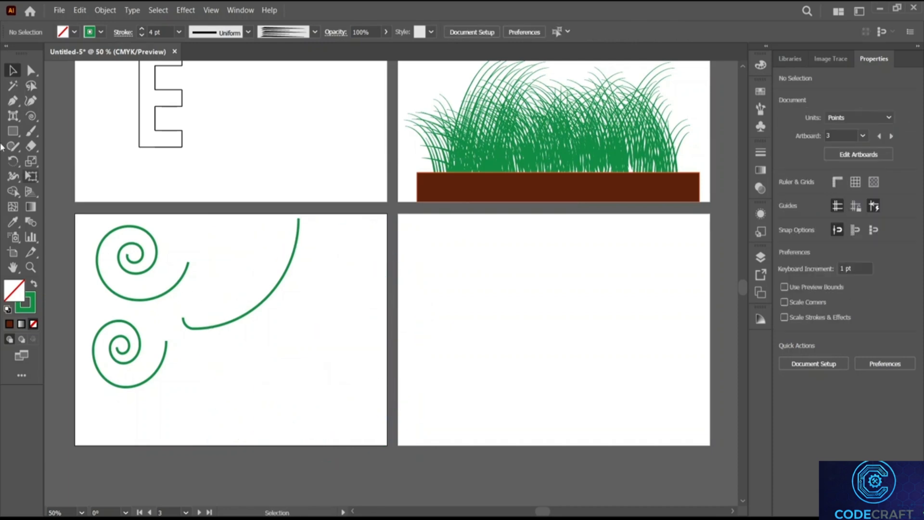
Step: Try a spiral with the opposite winding style, then delete it
{"action": "right_click", "coordinate": [31, 117]}
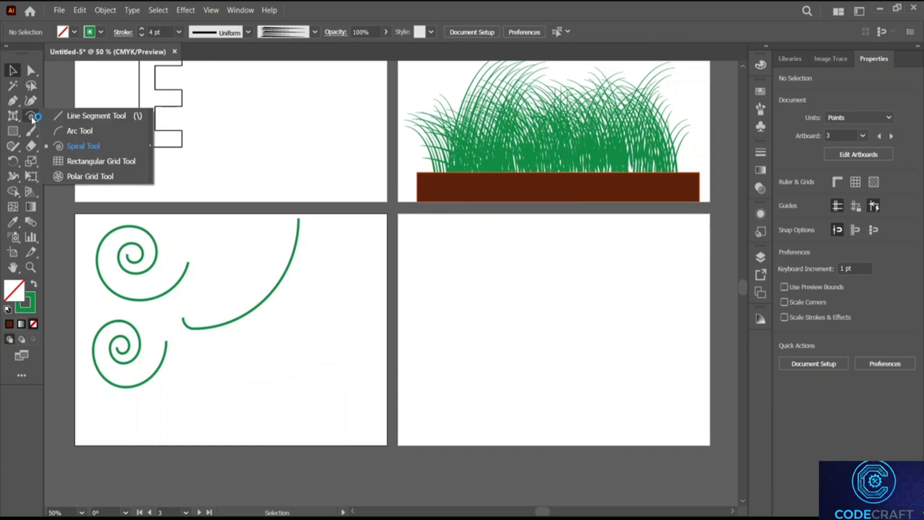
{"action": "left_click", "coordinate": [82, 146]}
{"action": "left_click", "coordinate": [313, 320]}
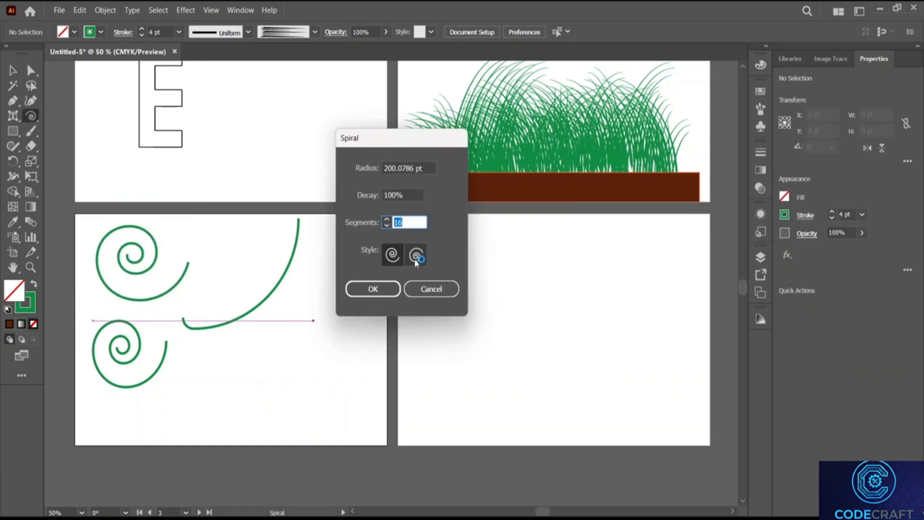
{"action": "left_click", "coordinate": [397, 259]}
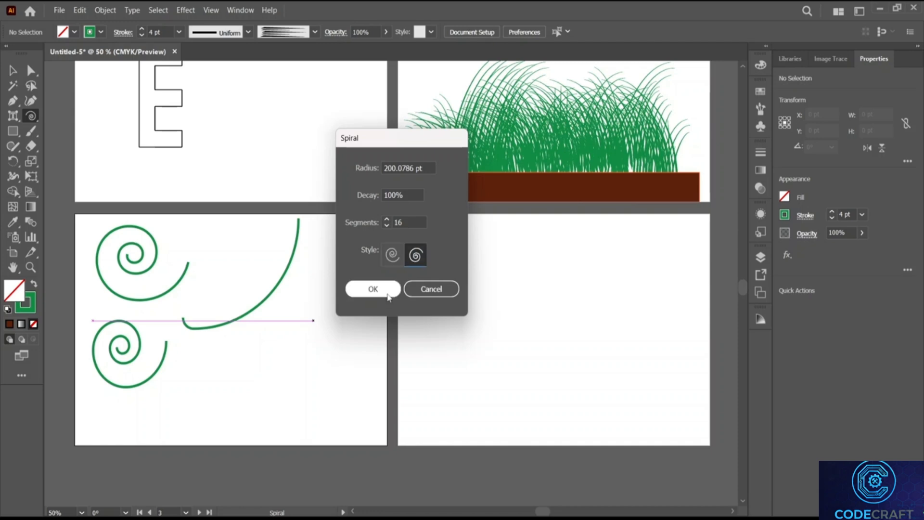
{"action": "left_click", "coordinate": [373, 289]}
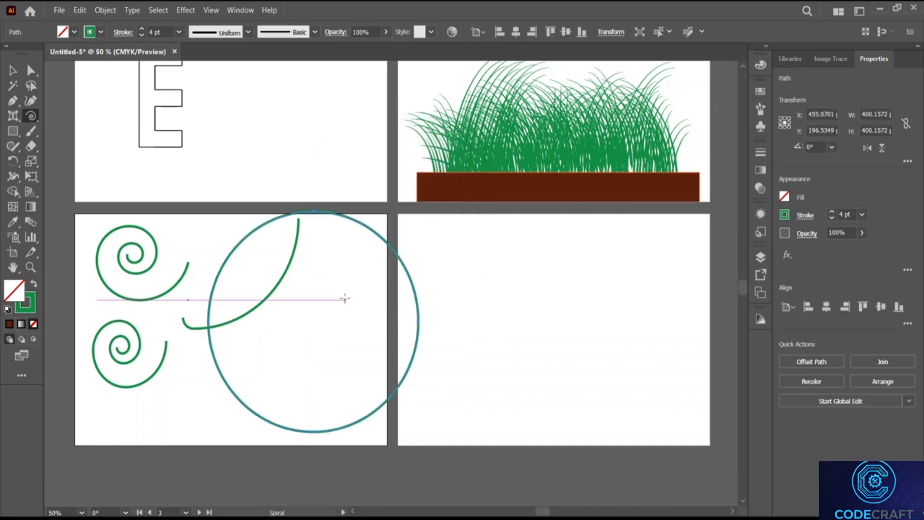
{"action": "key", "text": "Delete"}
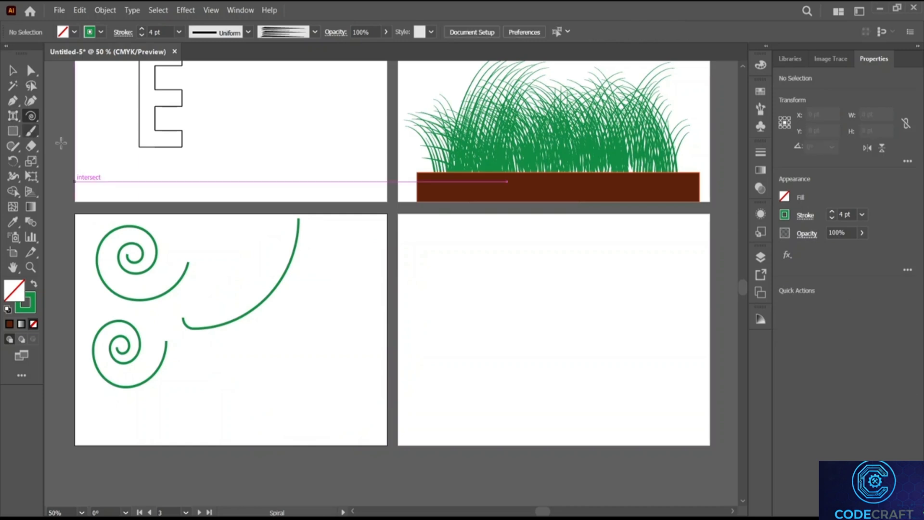
Step: Draw a 10%-decay spiral arc across the top of the artboard
{"action": "left_click", "coordinate": [275, 320]}
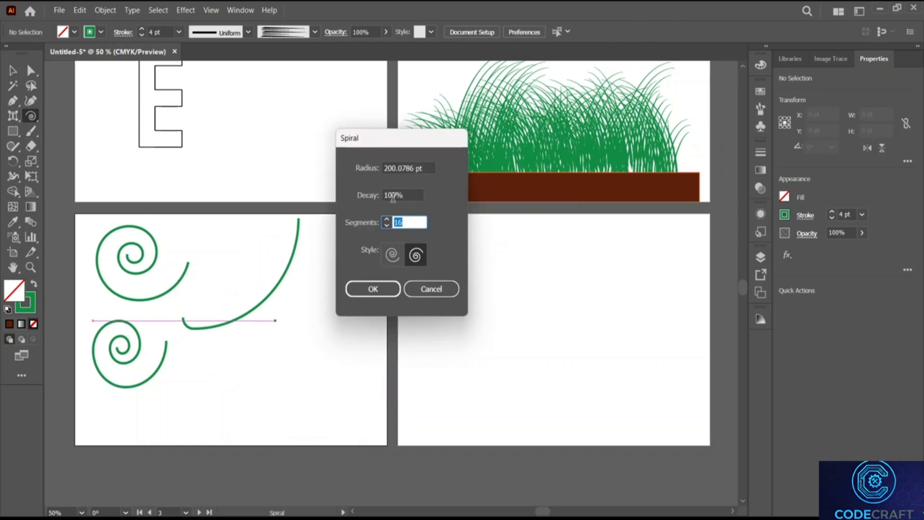
{"action": "left_click", "coordinate": [393, 195]}
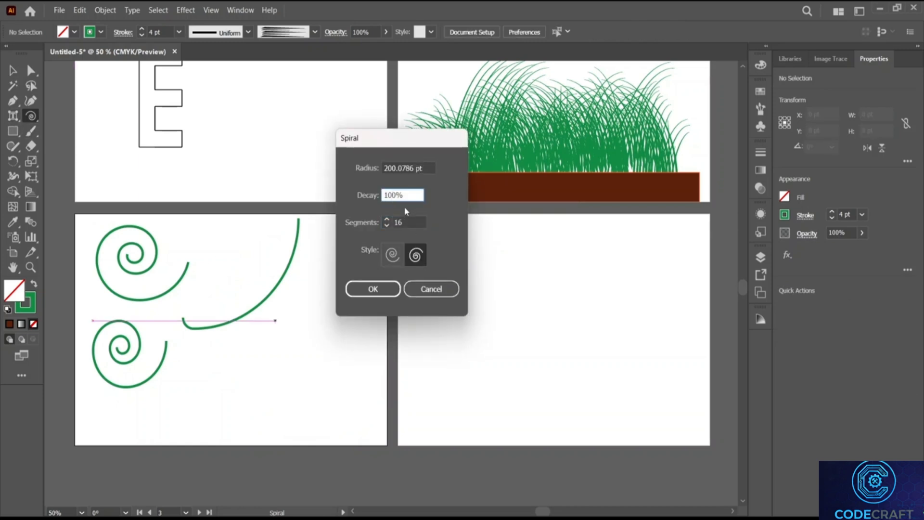
{"action": "left_click", "coordinate": [385, 288]}
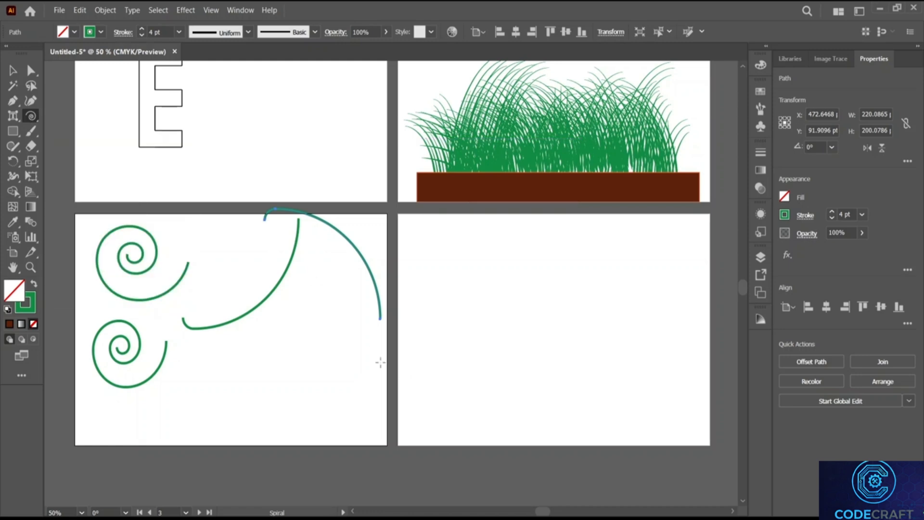
Step: Add a second 10%-decay arc with 36 segments, reaching into the neighbouring artboard
{"action": "left_click", "coordinate": [340, 336]}
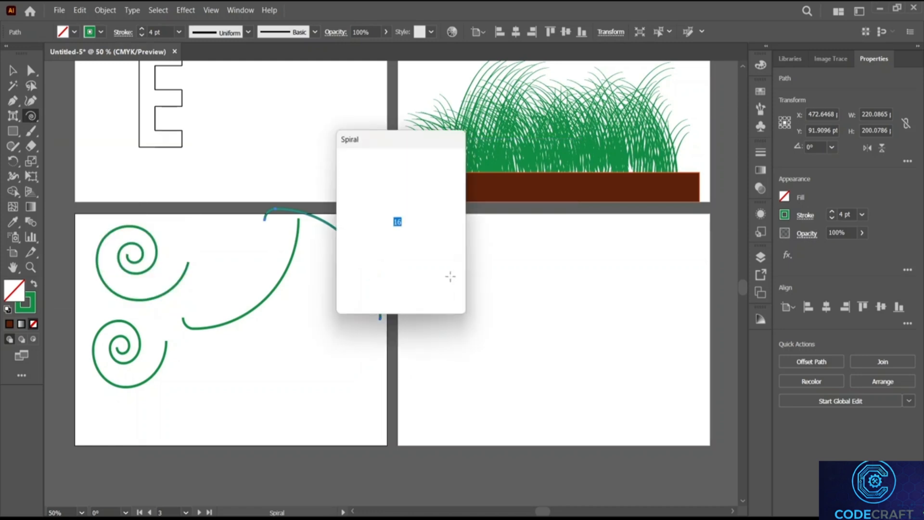
{"action": "left_click", "coordinate": [398, 222]}
{"action": "key", "text": "BackSpace"}
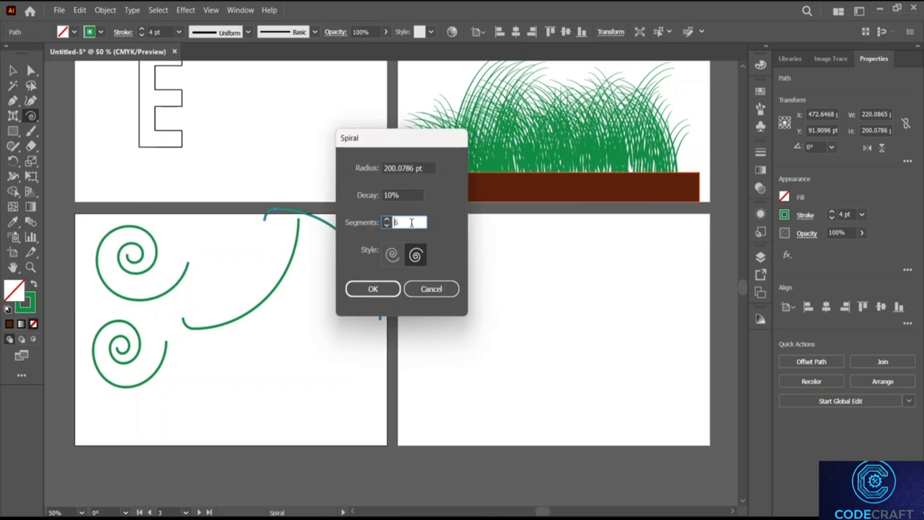
{"action": "type", "text": "3"}
{"action": "left_click", "coordinate": [373, 291]}
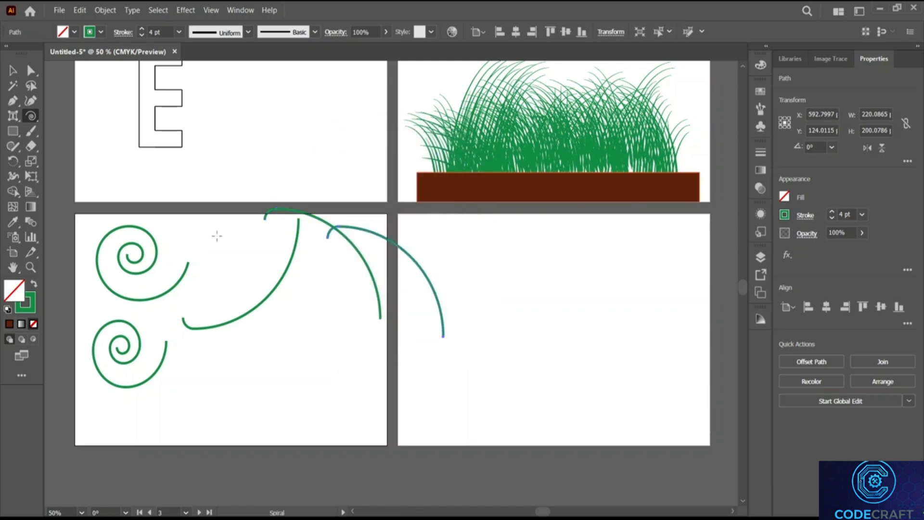
{"action": "left_click", "coordinate": [343, 345]}
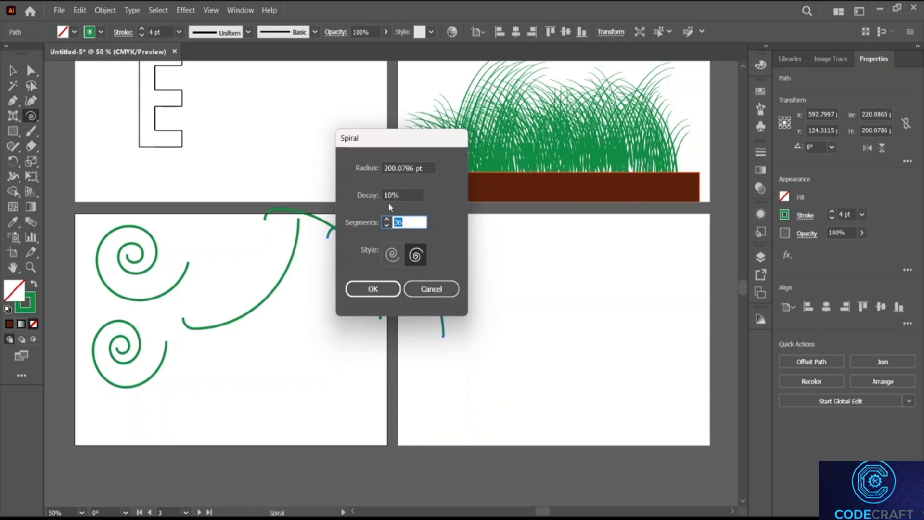
{"action": "left_click", "coordinate": [389, 195]}
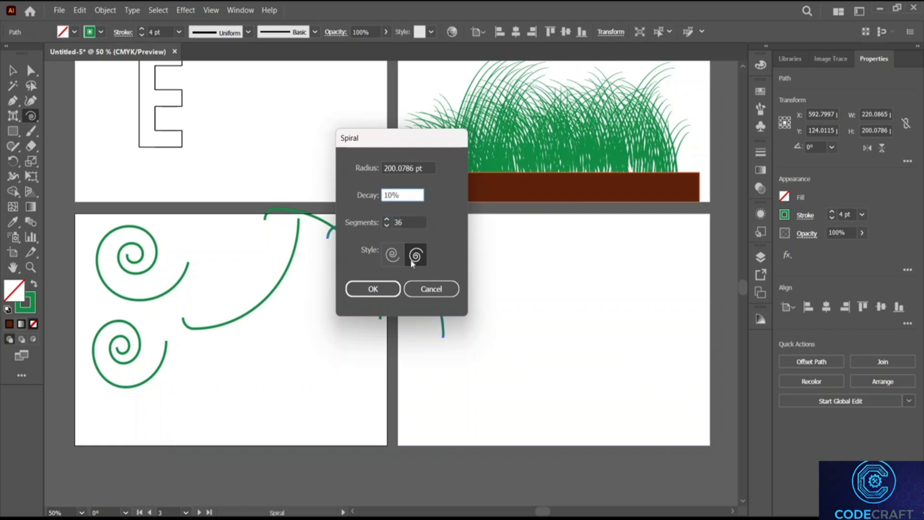